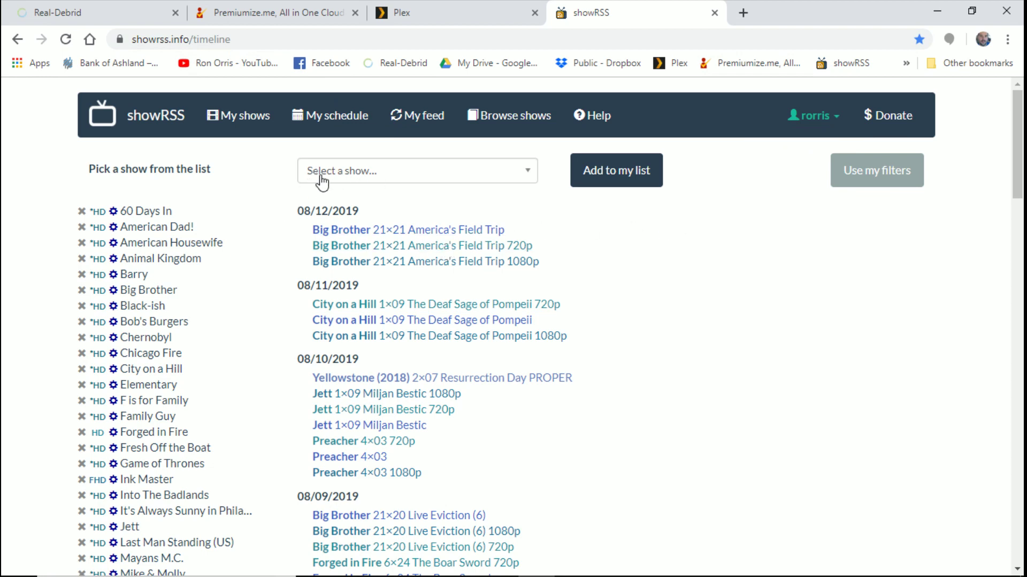
- Delete Big Brother from the showRSS followed shows, then pick Big Brother in the show dropdown
click(516, 177)
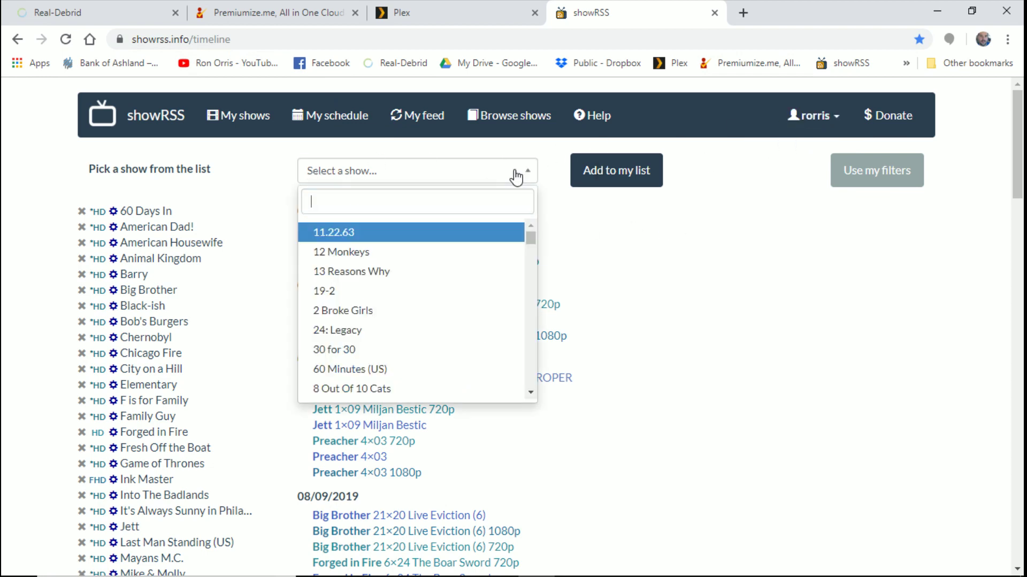
scroll(440, 309, down, 3)
scroll(443, 312, down, 2)
scroll(442, 313, down, 2)
scroll(442, 312, down, 2)
scroll(442, 312, down, 2)
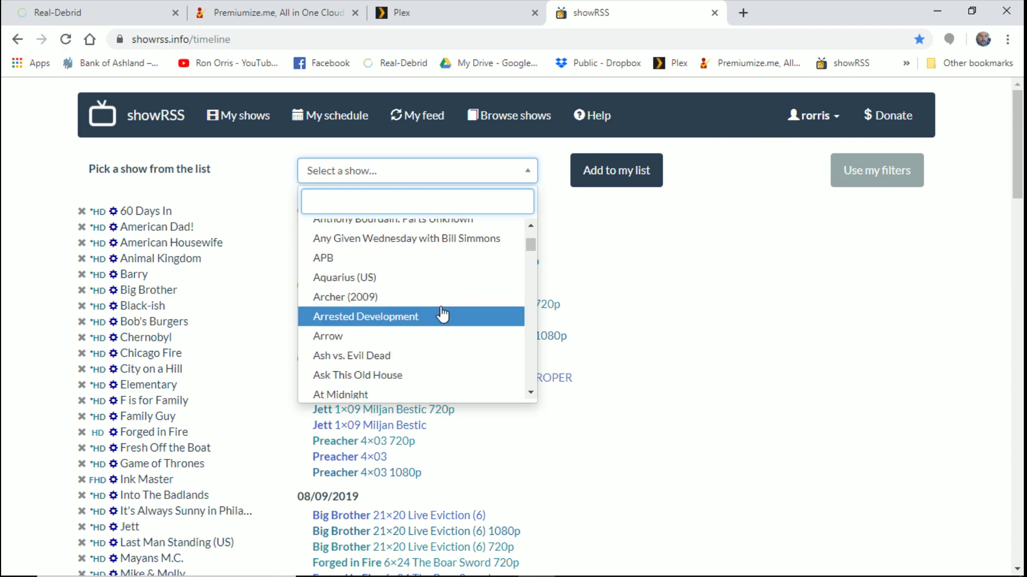
scroll(442, 315, up, 2)
scroll(443, 314, down, 2)
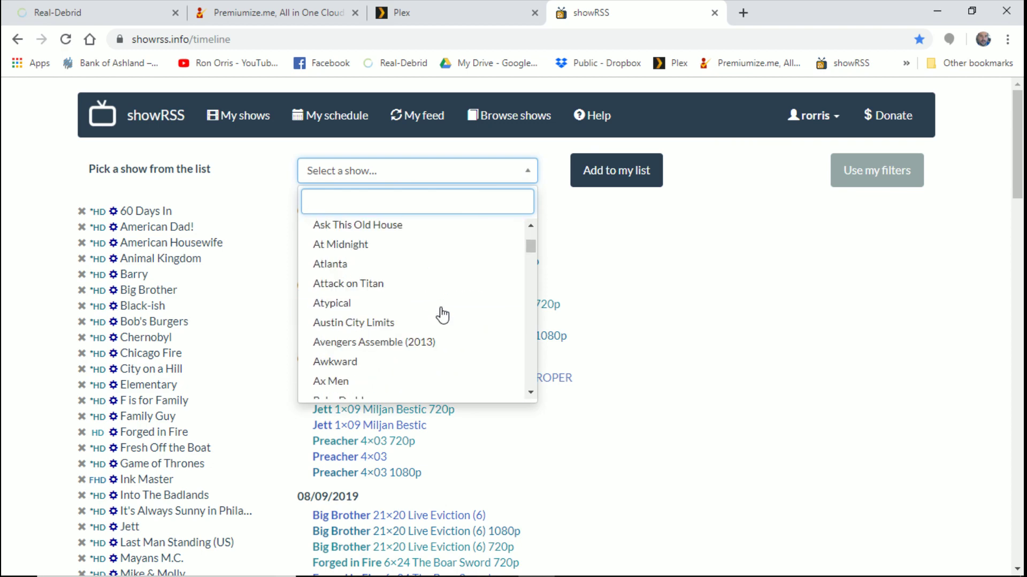
scroll(442, 314, down, 2)
scroll(442, 313, up, 2)
scroll(443, 313, down, 2)
scroll(443, 314, down, 2)
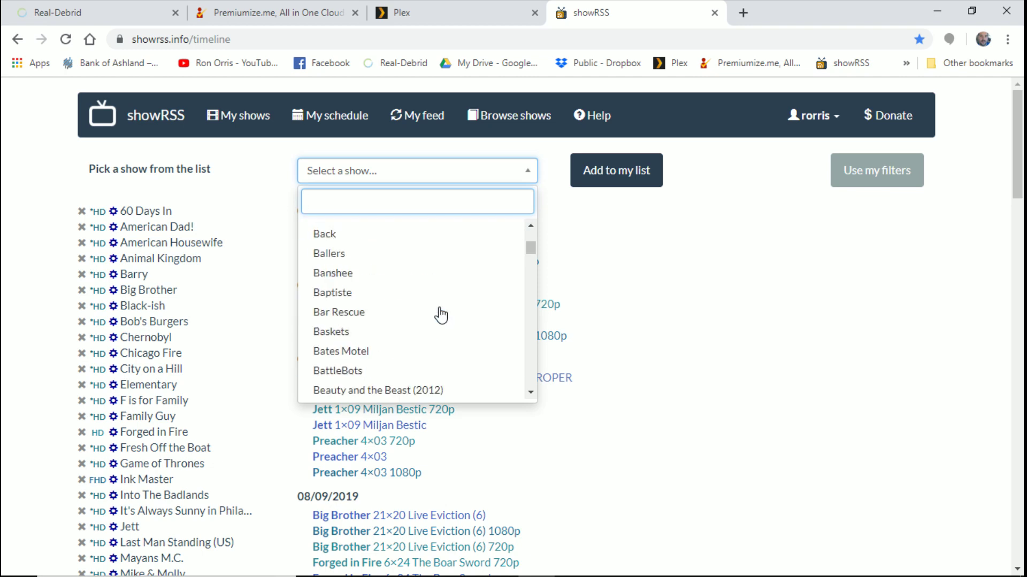
scroll(441, 314, down, 2)
scroll(440, 315, down, 2)
scroll(441, 315, down, 2)
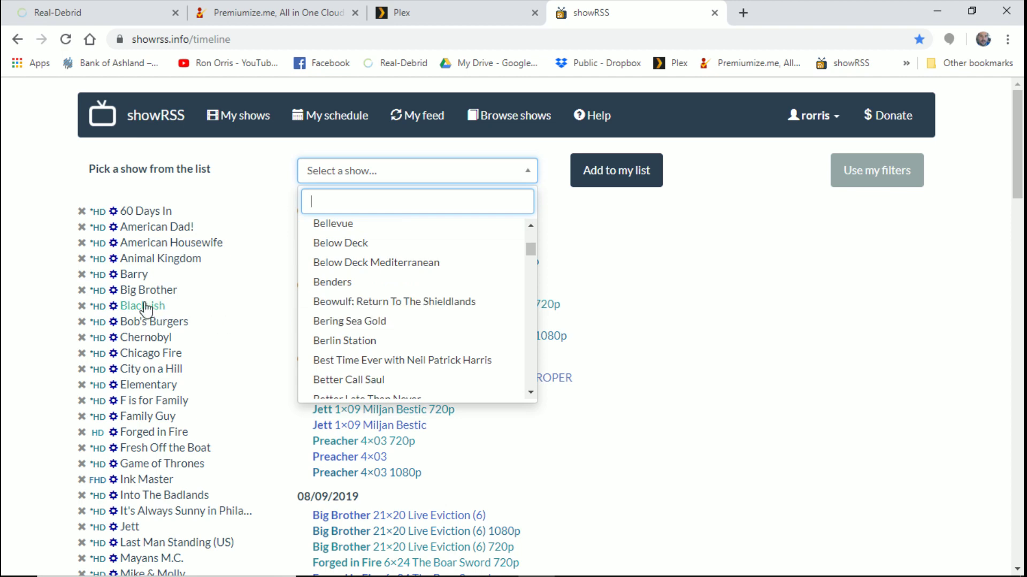
click(82, 291)
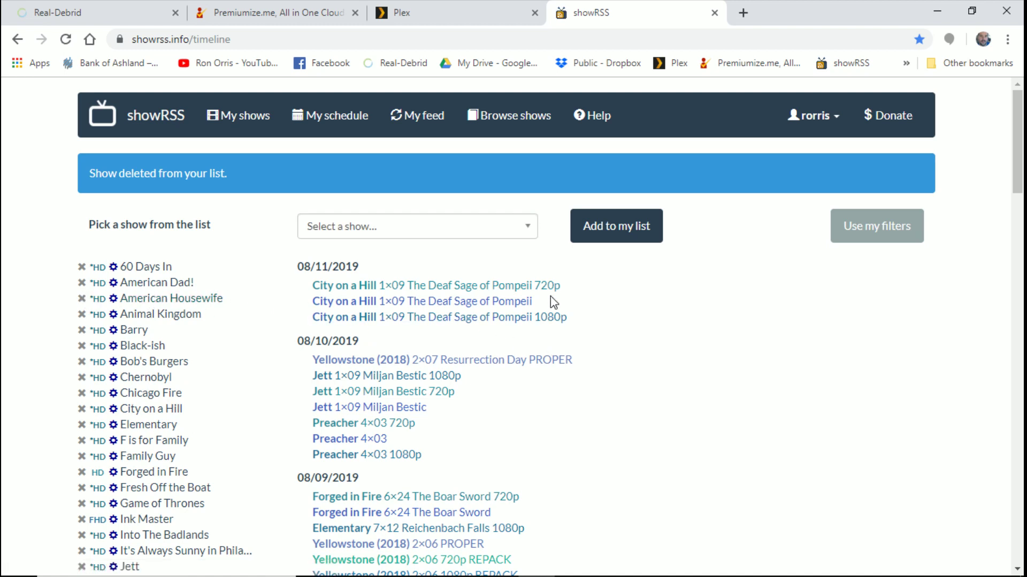
click(529, 232)
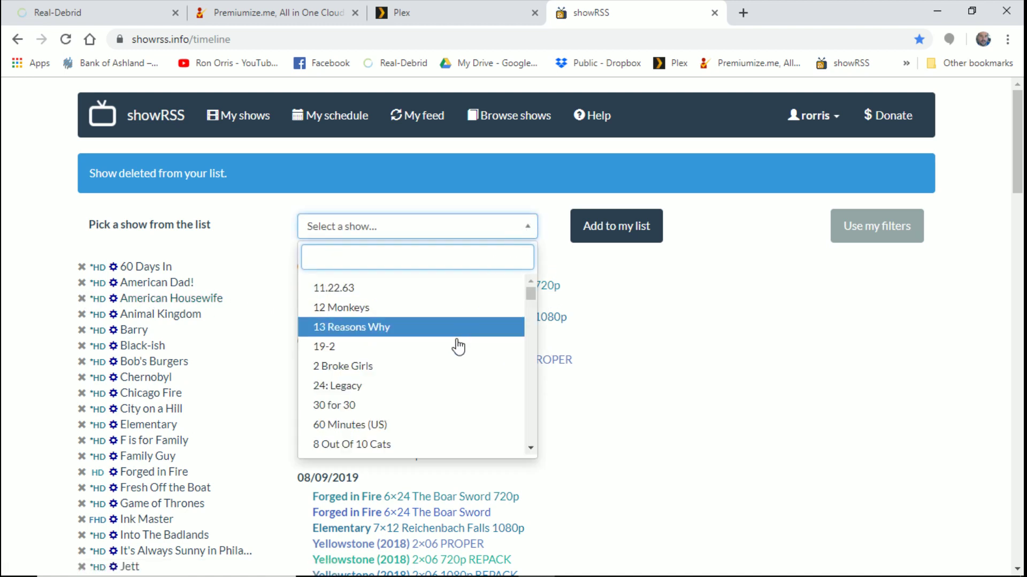
scroll(443, 366, down, 1)
scroll(443, 367, down, 2)
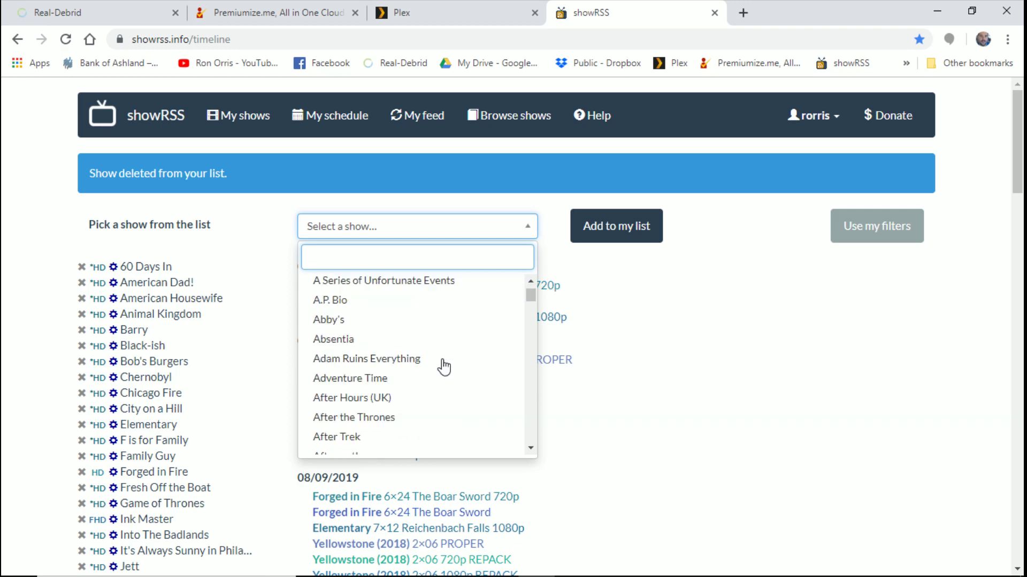
scroll(443, 367, down, 1)
scroll(442, 367, down, 2)
scroll(442, 367, down, 2)
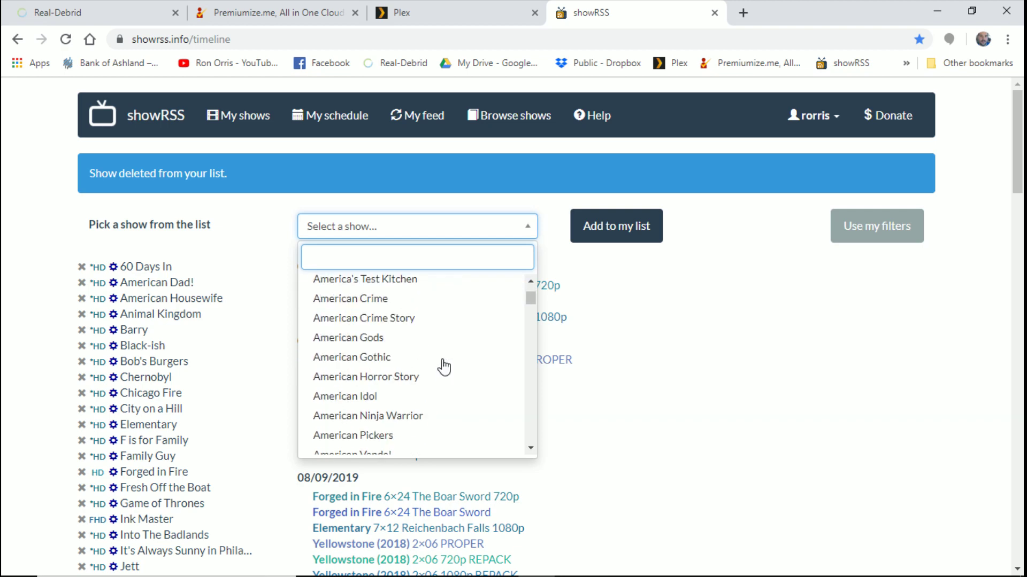
scroll(442, 367, down, 1)
scroll(443, 367, down, 2)
scroll(444, 366, down, 1)
scroll(443, 367, down, 1)
scroll(443, 366, down, 2)
scroll(444, 367, down, 2)
scroll(442, 366, down, 1)
scroll(443, 367, down, 1)
scroll(443, 366, down, 2)
scroll(443, 366, down, 2)
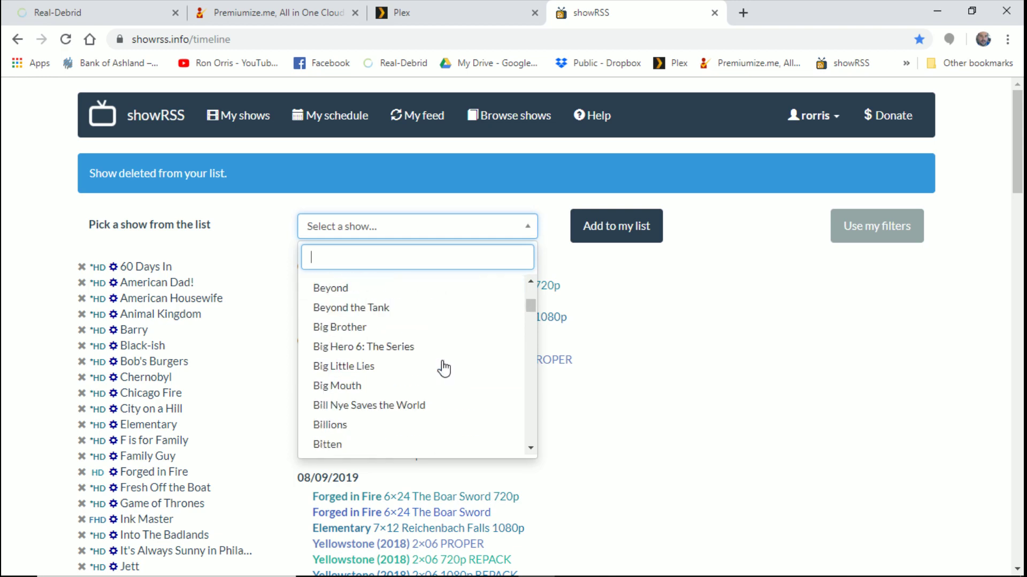
click(332, 329)
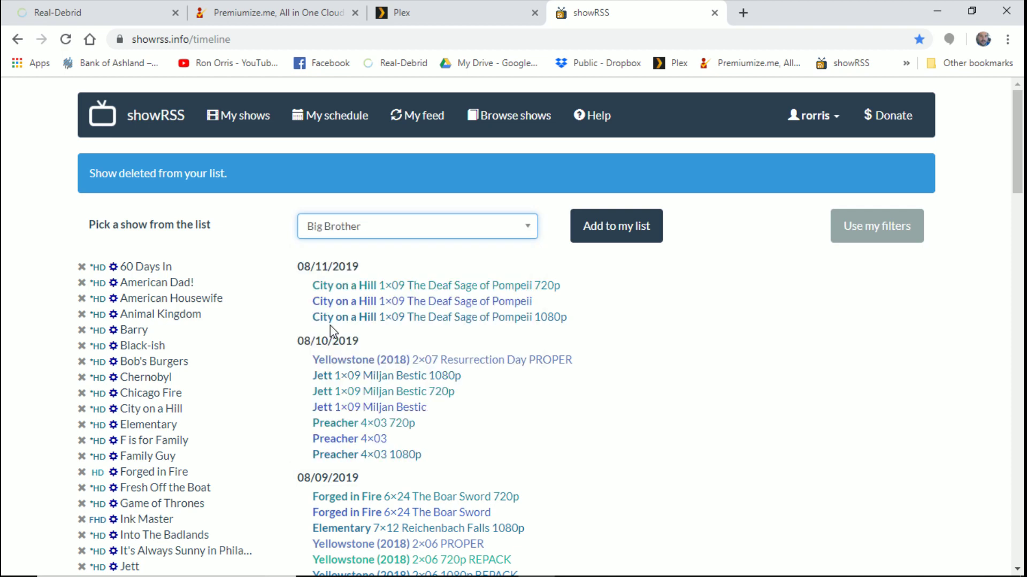
- Add Big Brother back and save its quality as Any HD quality only
click(612, 239)
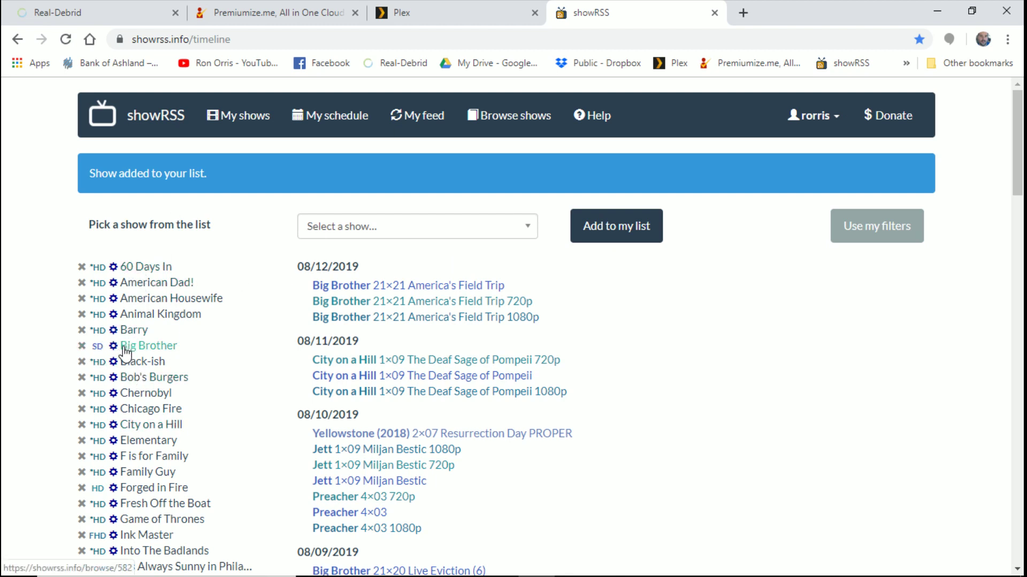
click(113, 346)
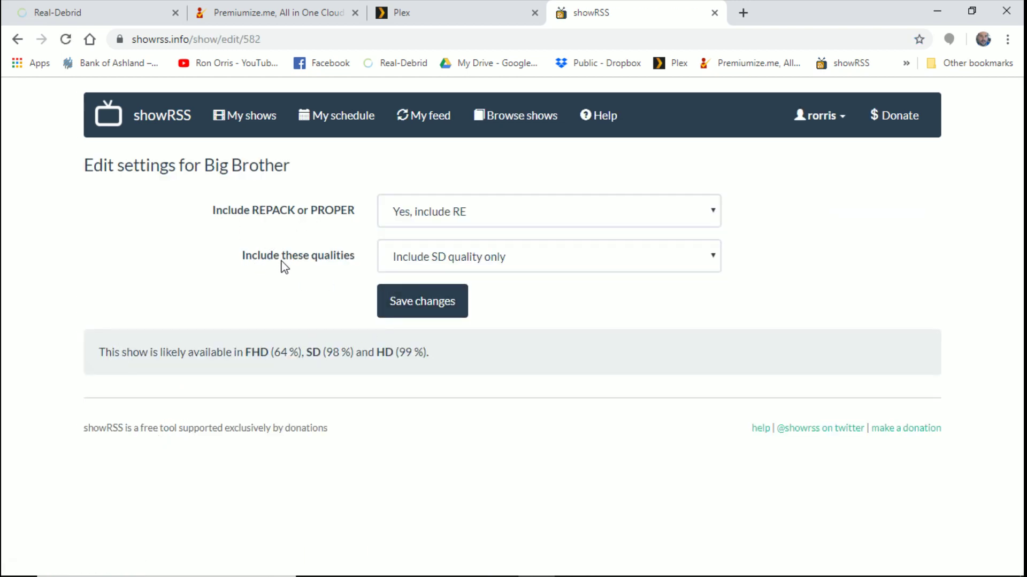
click(709, 257)
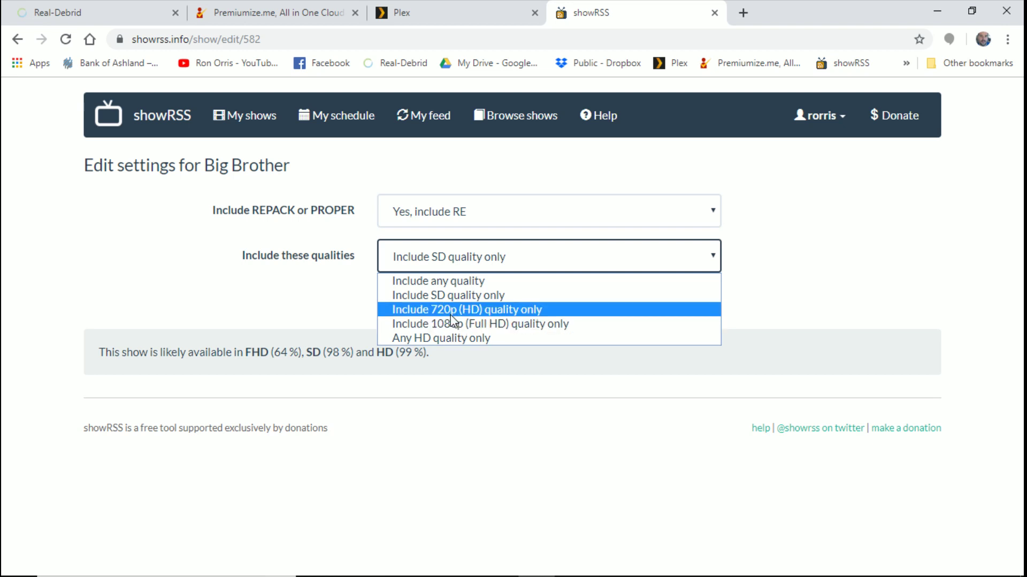
click(455, 340)
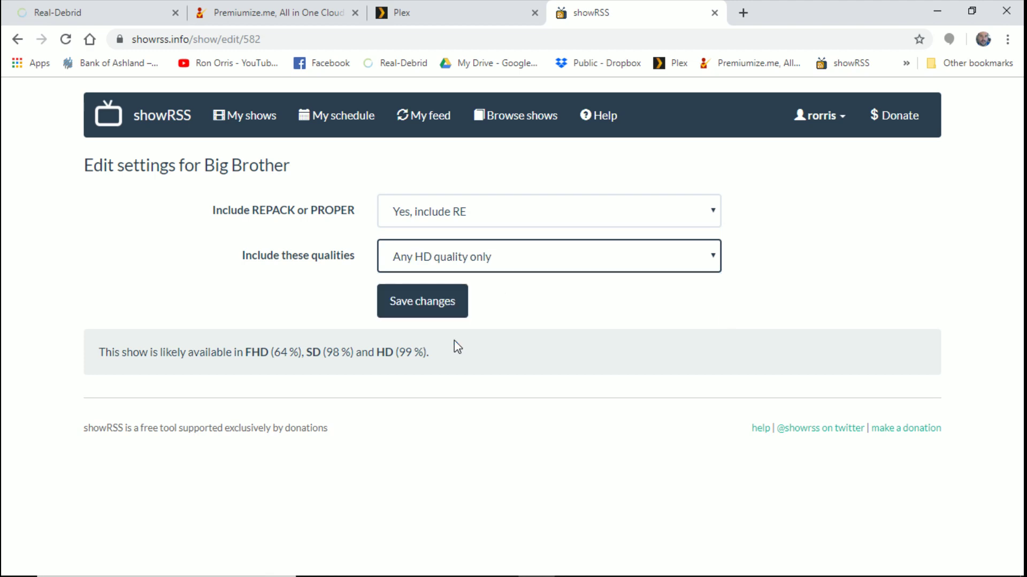
click(433, 311)
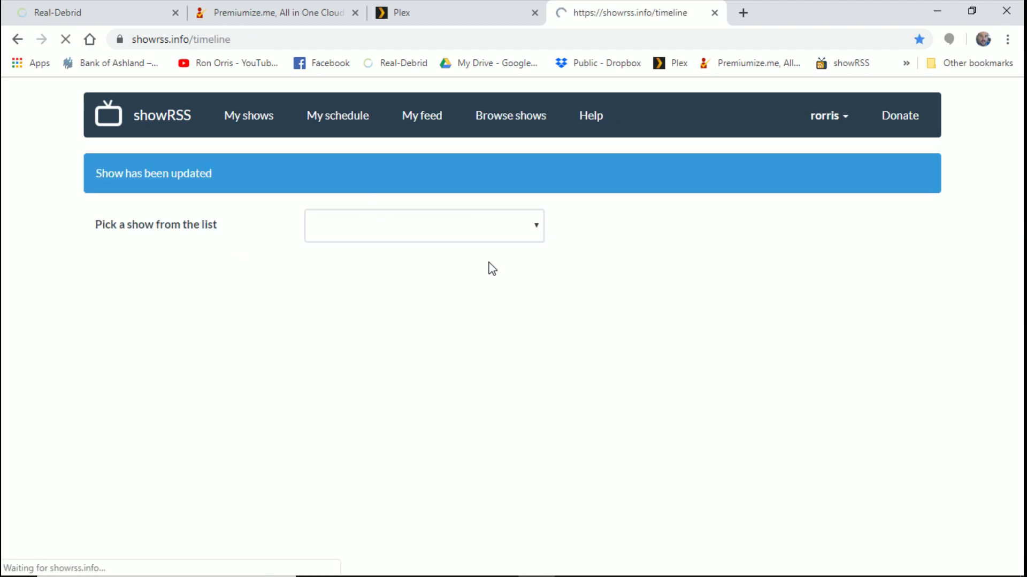
scroll(626, 332, down, 5)
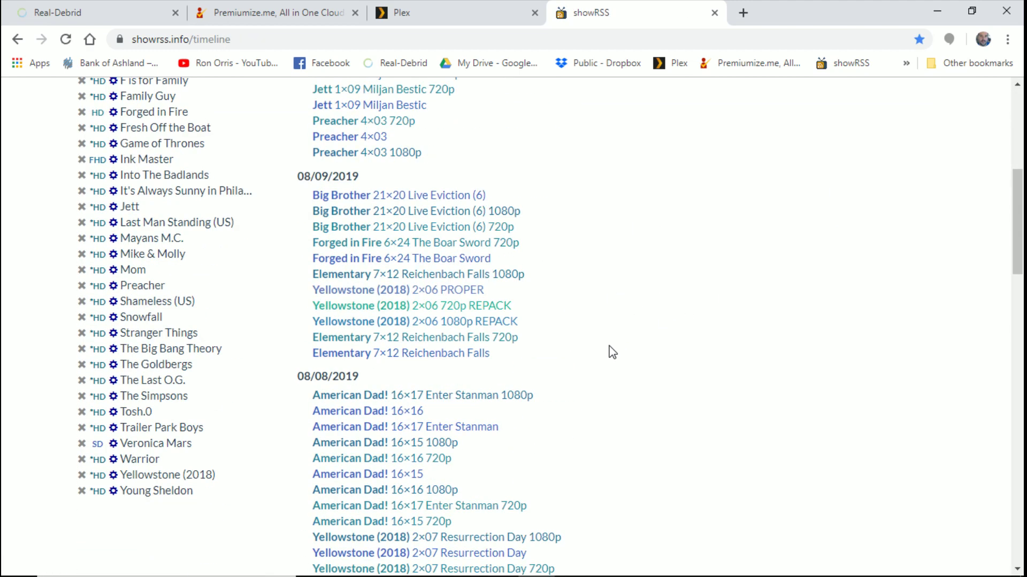
scroll(611, 348, up, 3)
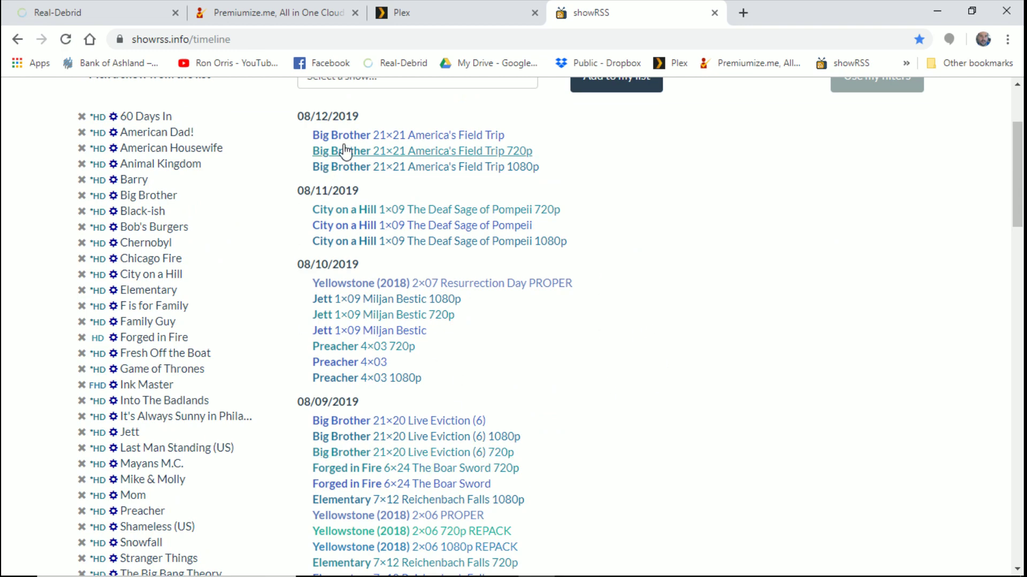
scroll(452, 187, up, 2)
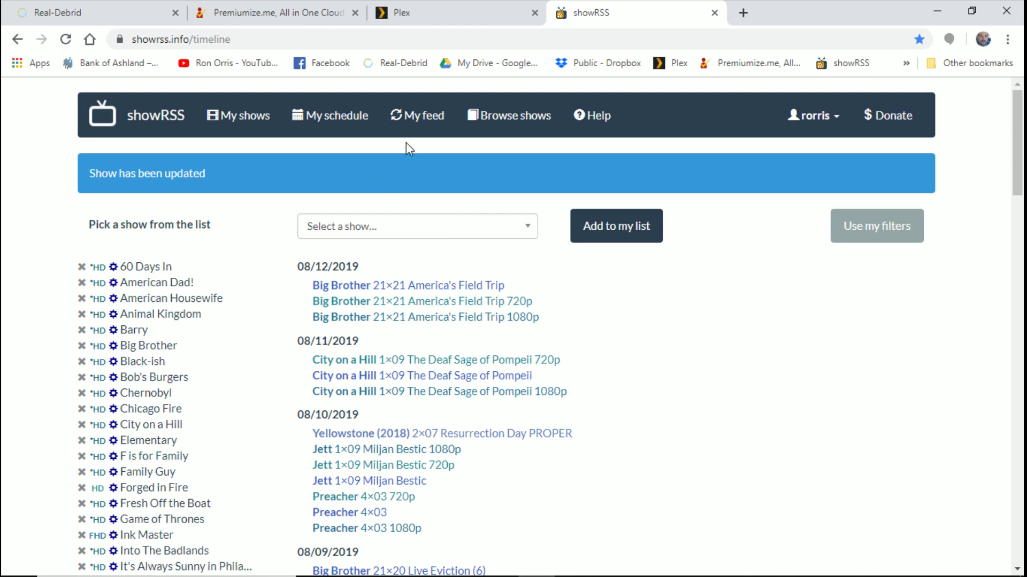
click(416, 127)
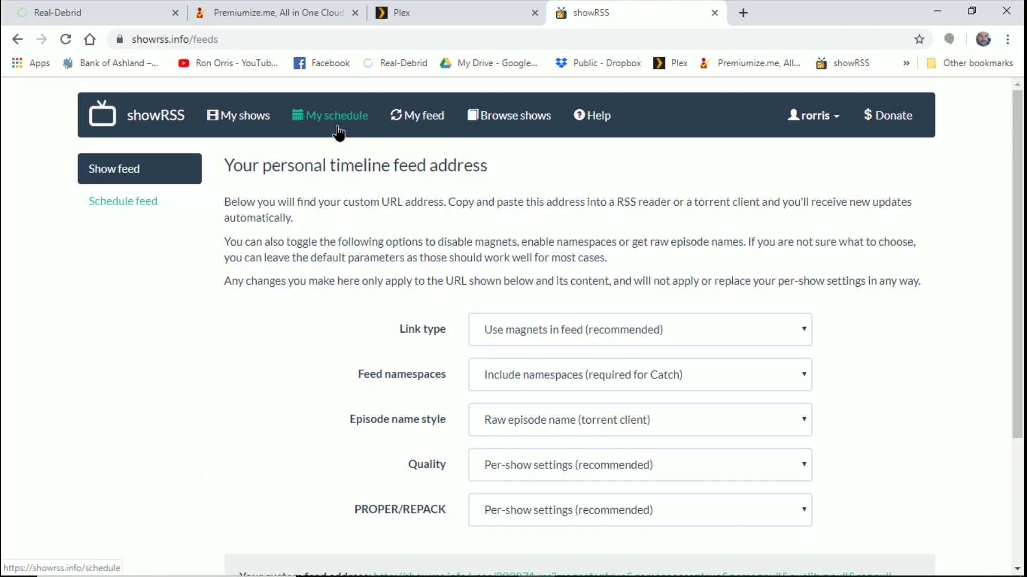
click(336, 132)
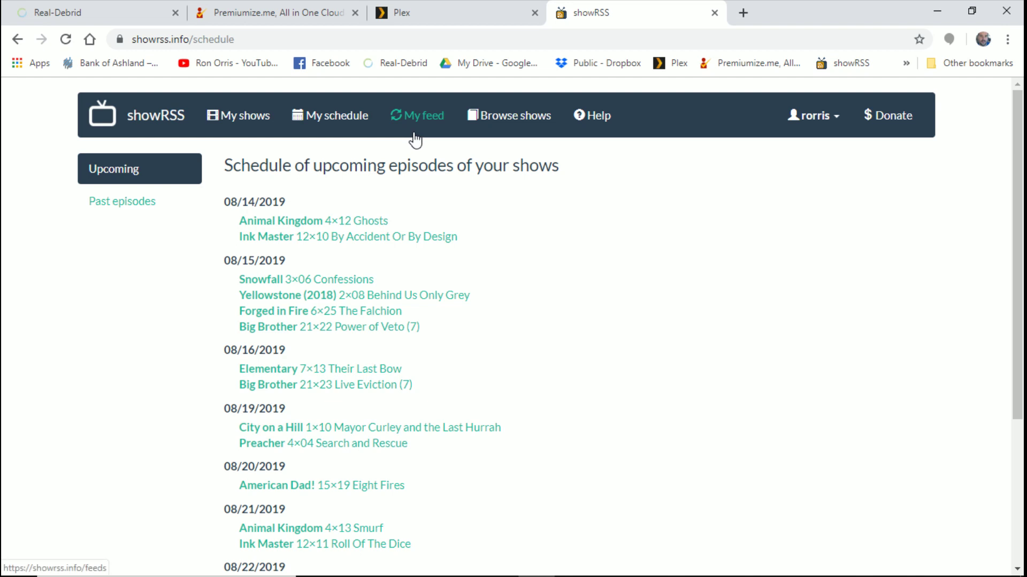
click(251, 128)
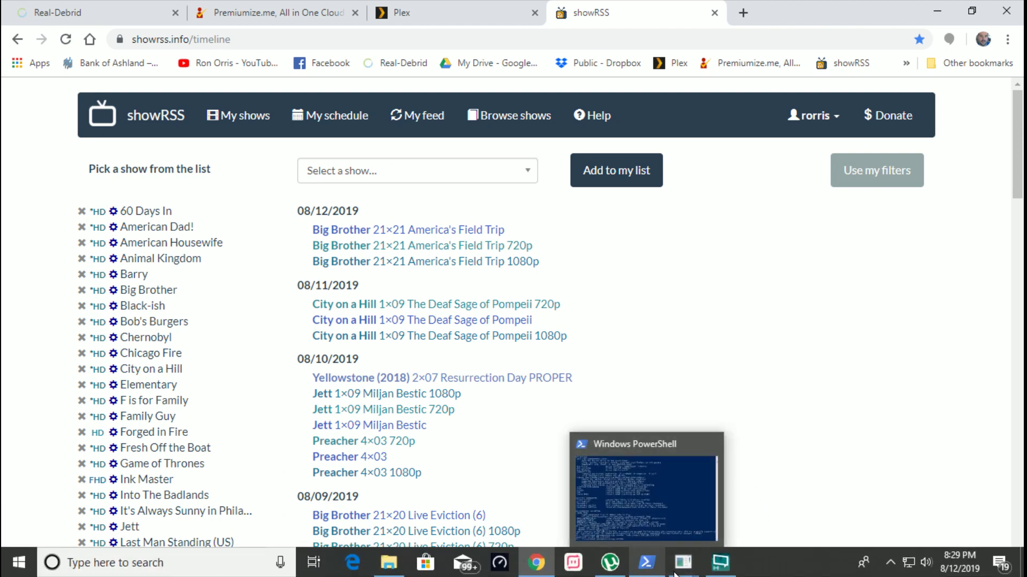
mouse_move(683, 562)
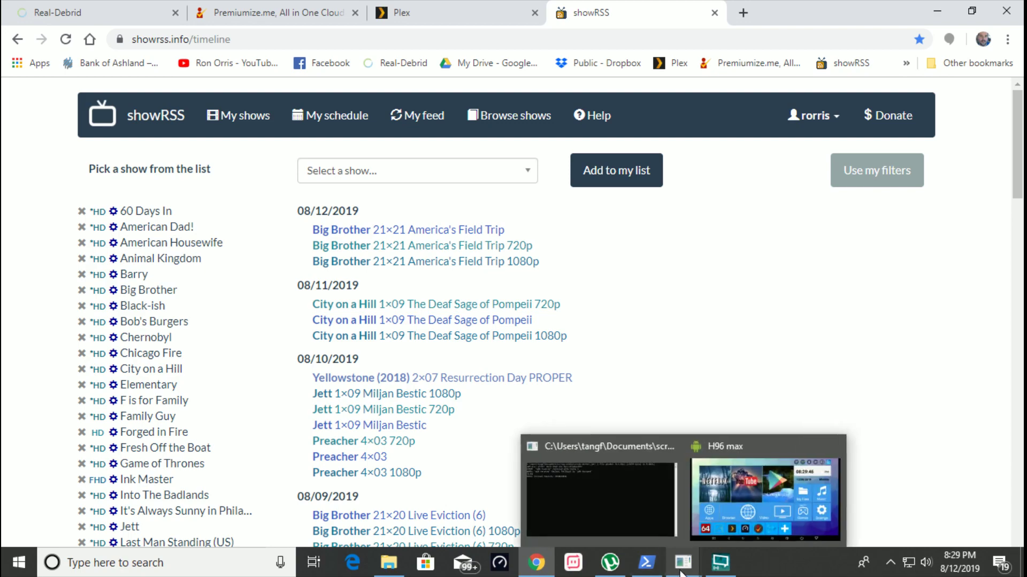
- Load kodi.tv in the Android browser on the H96 max box
click(720, 503)
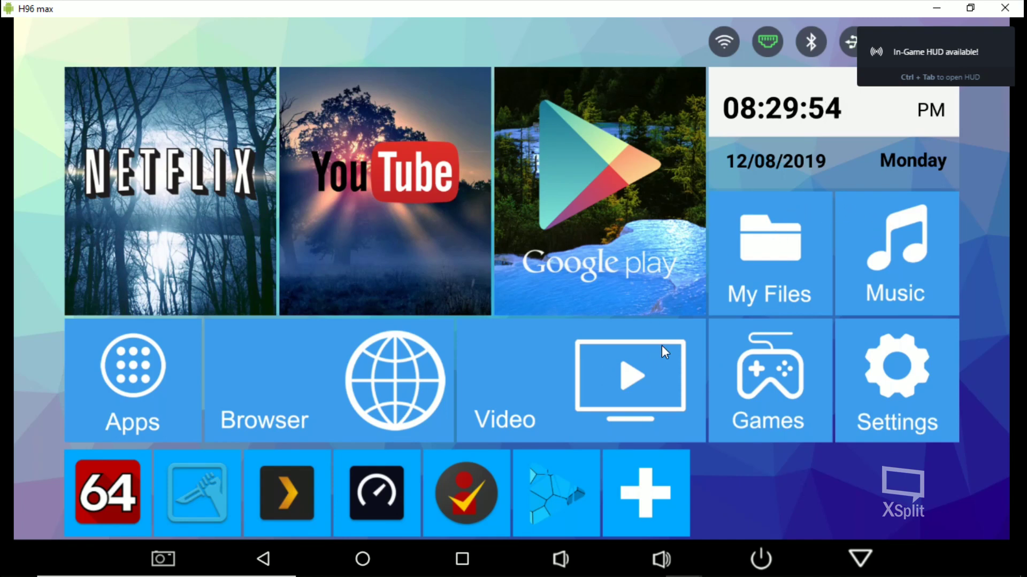
key(Down)
key(Down)
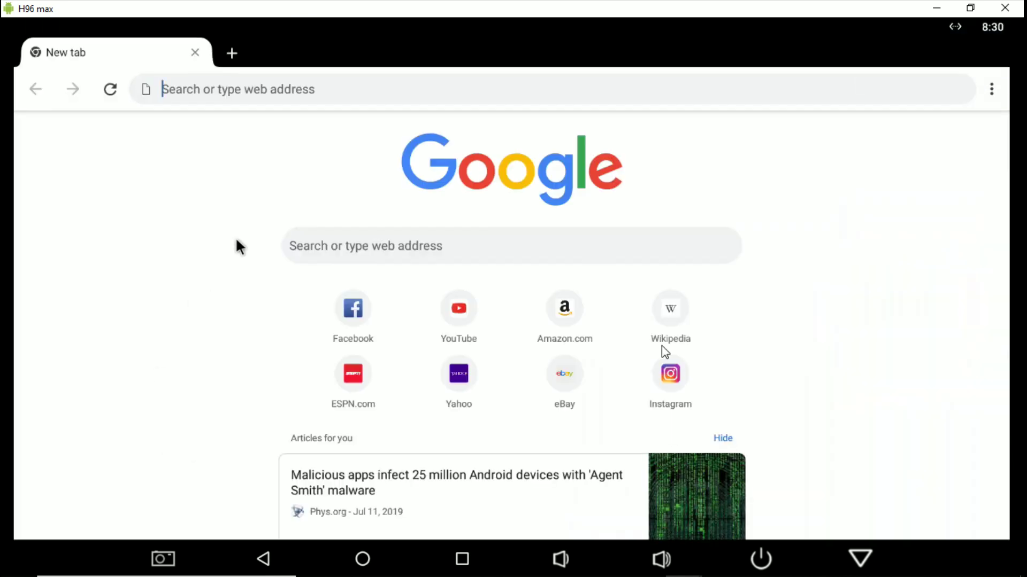
text(kodi.tv)
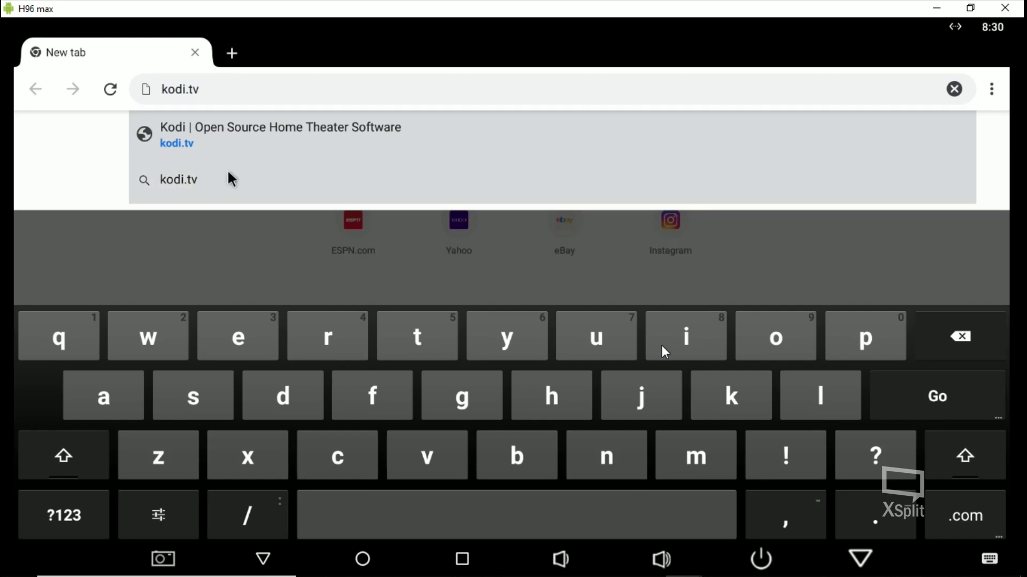
click(296, 148)
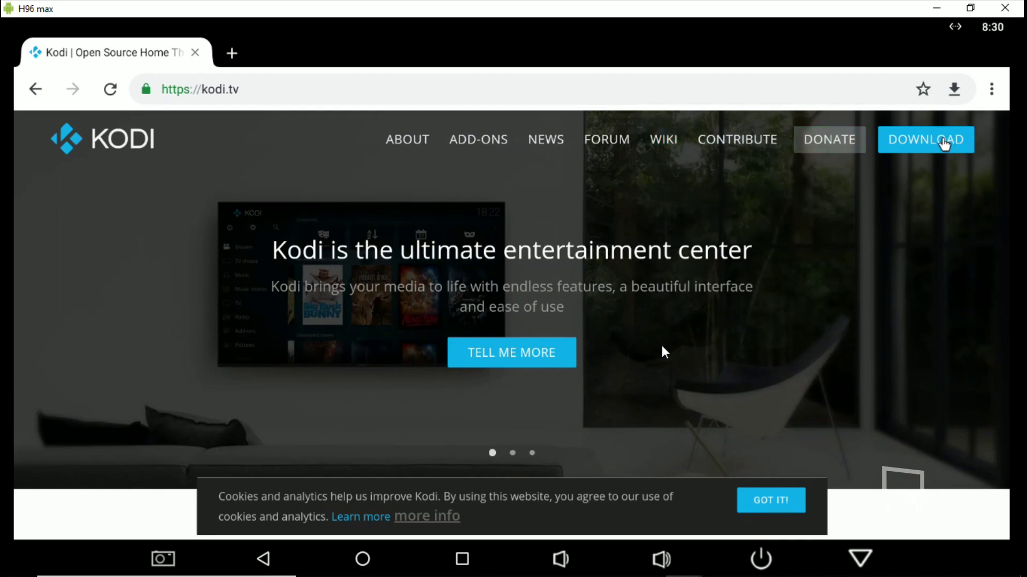
- Request the Kodi 18.3 Android ARM64 download and cancel the harmful-file warning
click(932, 153)
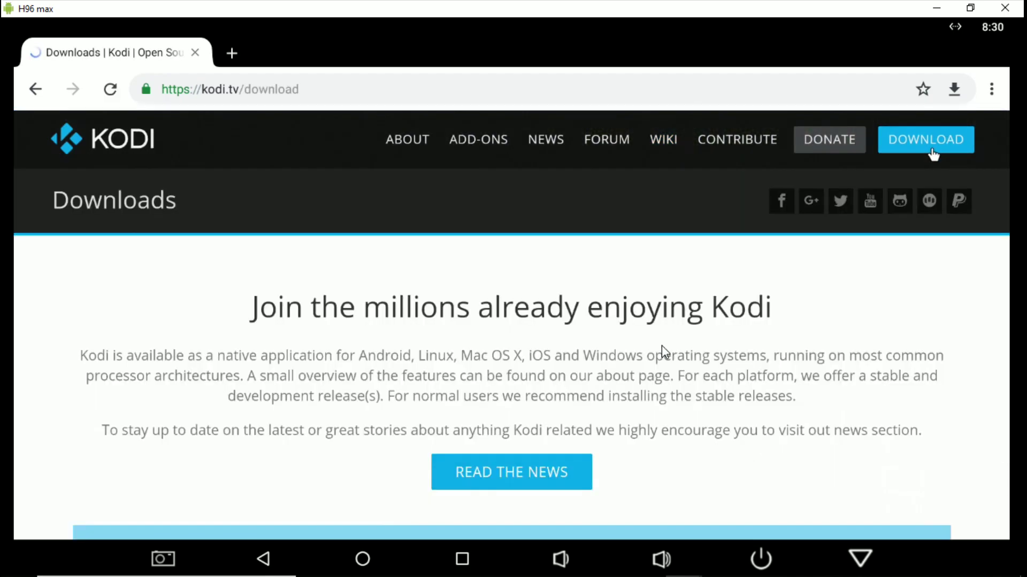
scroll(662, 352, down, 1)
scroll(662, 352, down, 3)
scroll(662, 352, down, 5)
scroll(661, 351, down, 3)
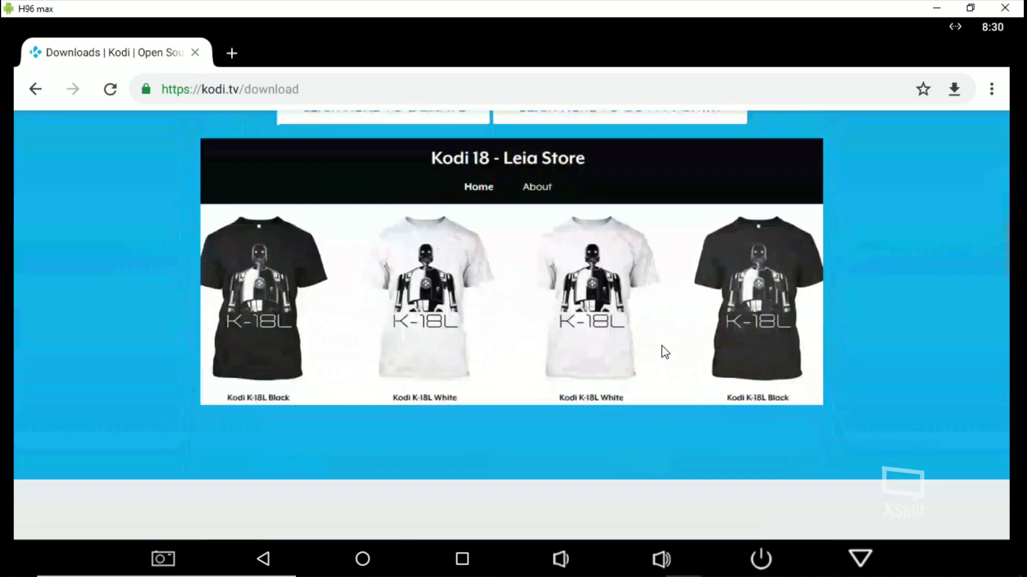
scroll(662, 351, down, 3)
scroll(661, 352, down, 3)
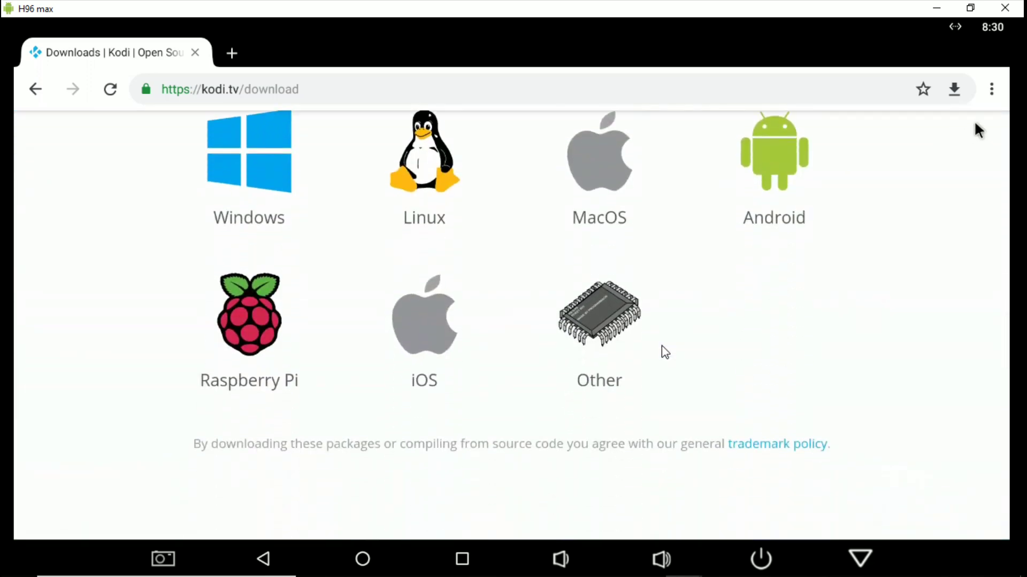
click(754, 160)
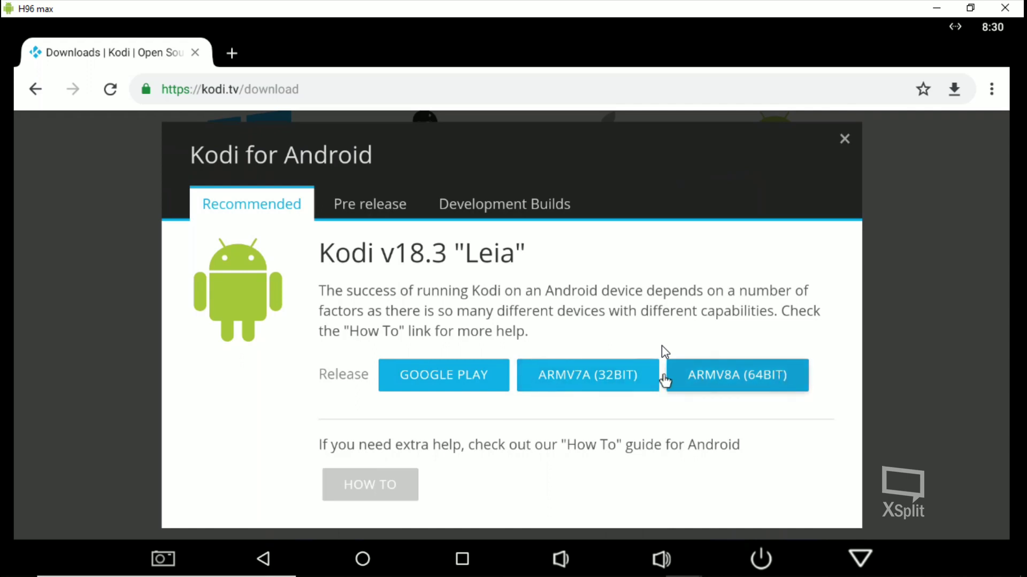
click(719, 381)
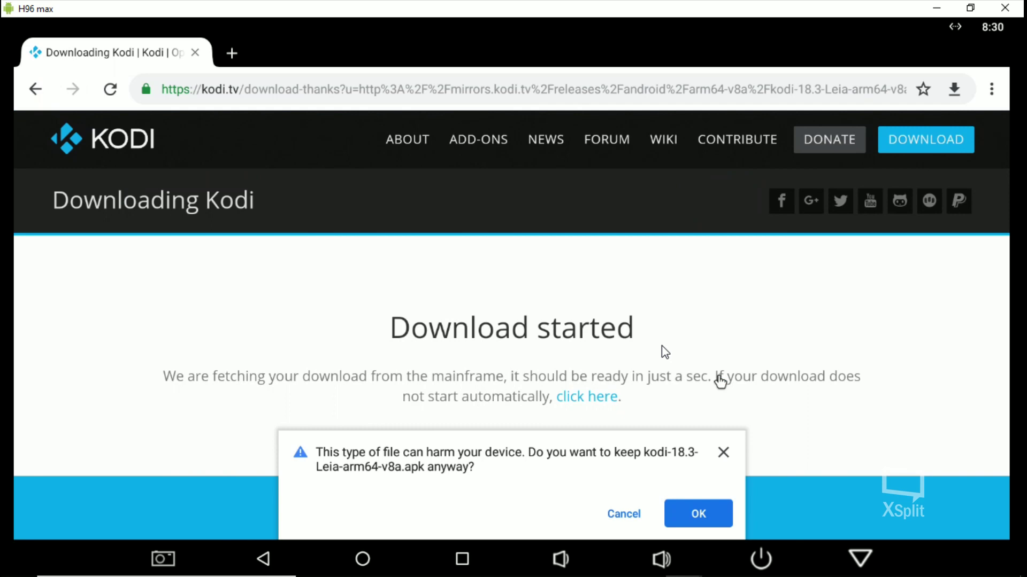
click(620, 516)
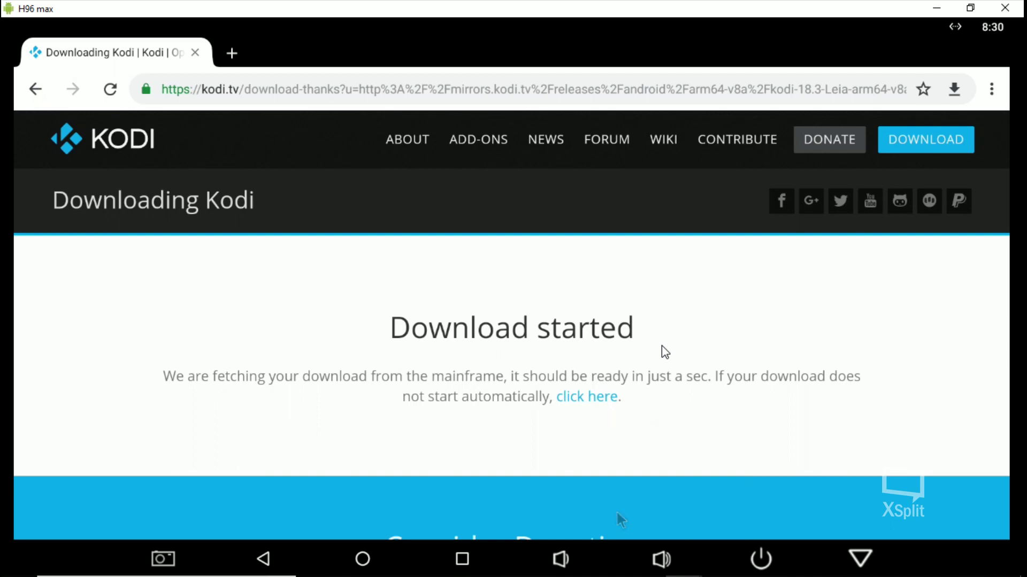
- Open Kodi's System settings and switch the settings level to Expert
key(Home)
key(Right)
key(Down)
key(Down)
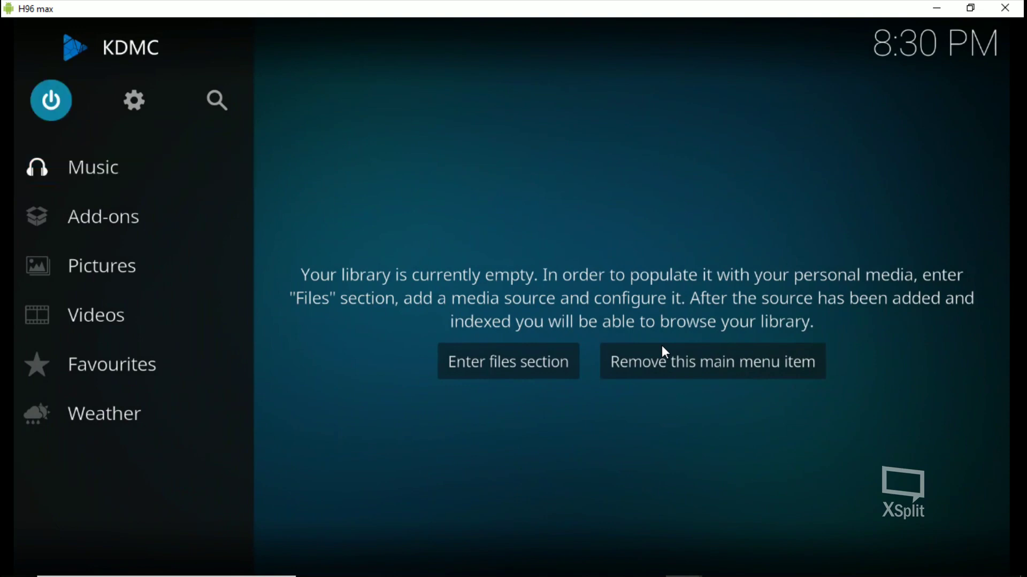
key(Return)
key(Down)
key(Down)
key(Right)
key(Left)
key(Left)
key(Up)
key(Right)
key(Right)
key(Right)
key(Return)
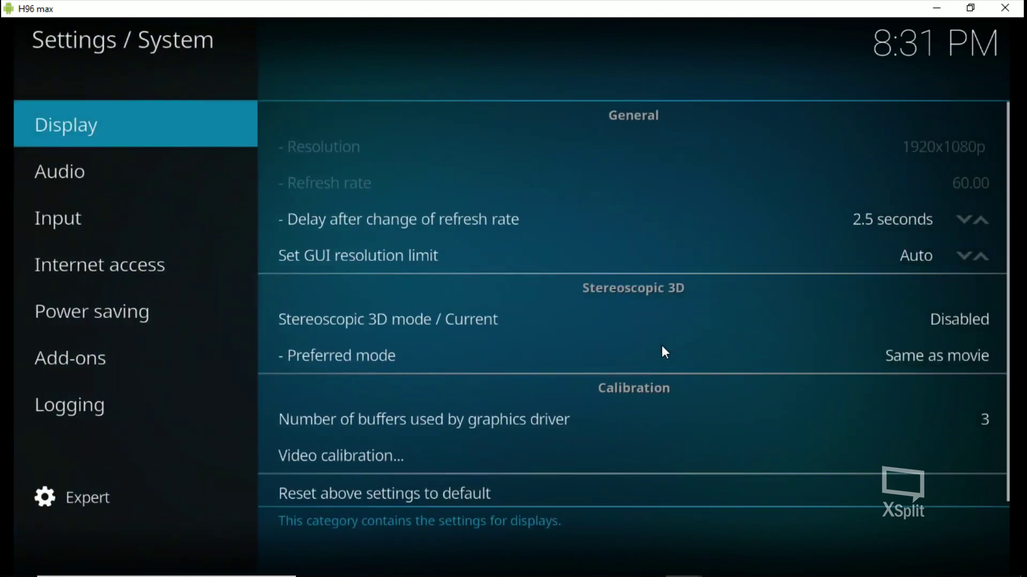
key(Down)
key(Down)
key(Down)
key(Down)
key(Down)
key(Down)
key(Down)
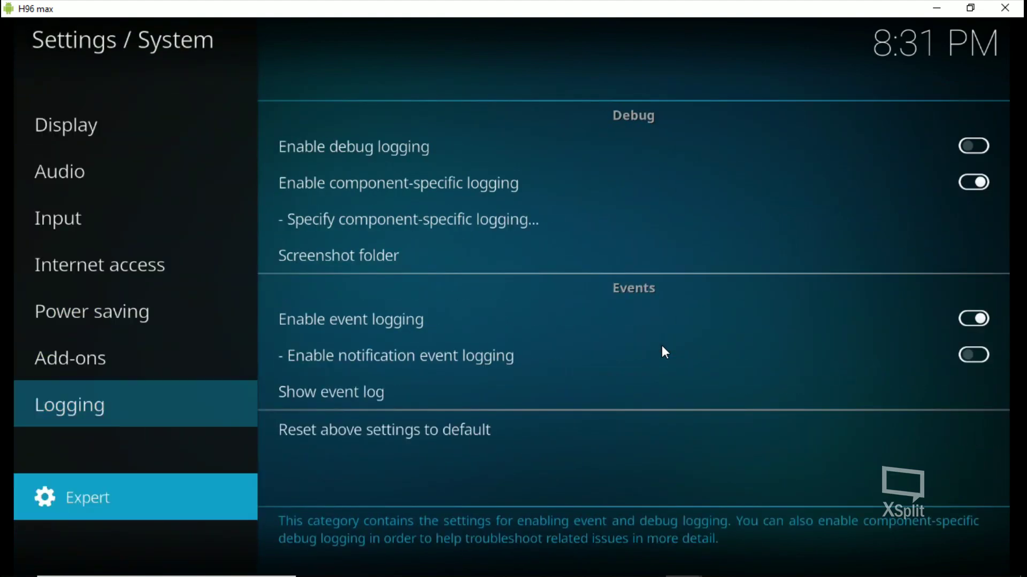
key(Return)
key(Return)
key(Return)
key(Return)
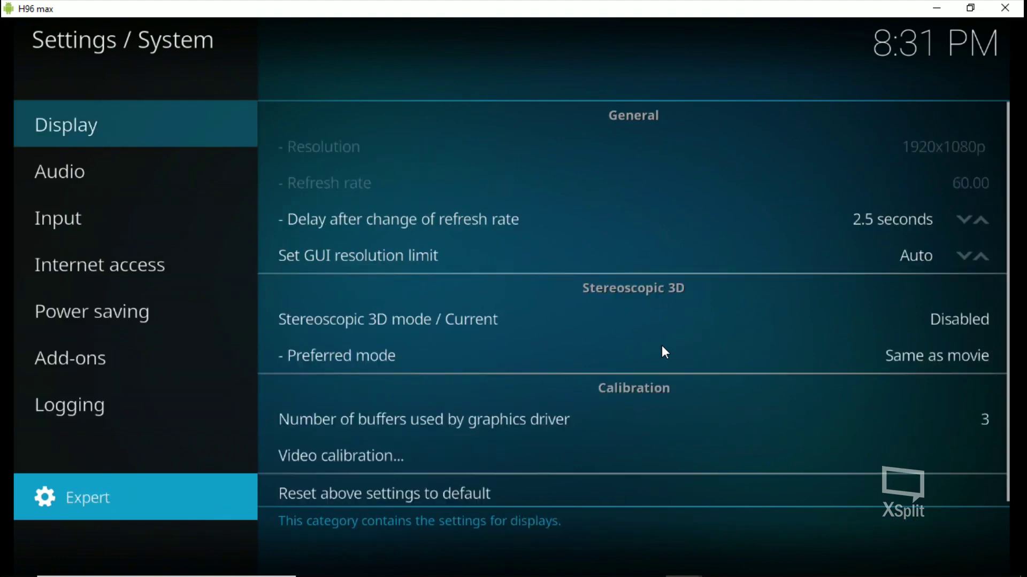
- Turn on Unknown sources under Add-ons and accept the warning
key(Up)
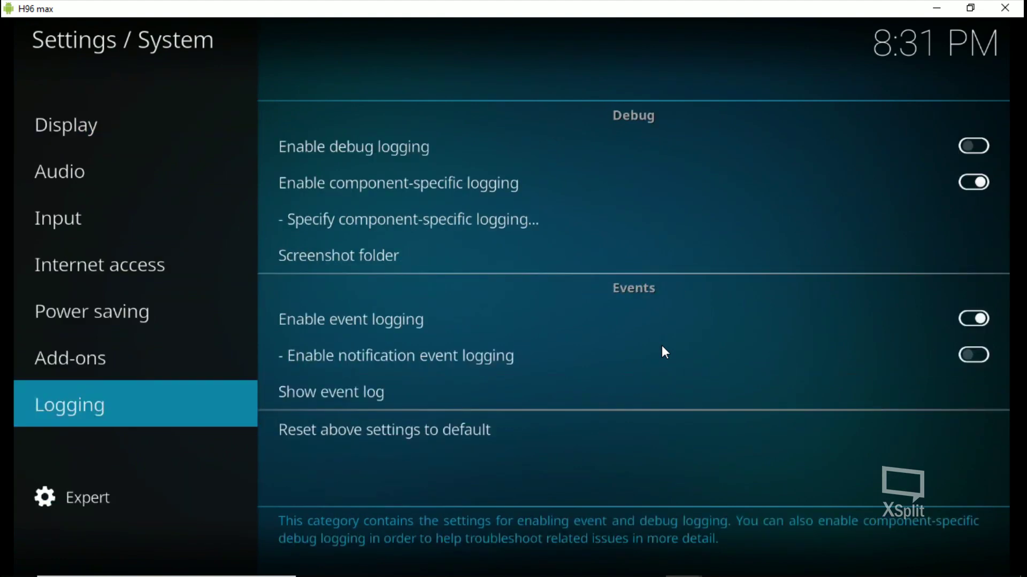
key(Up)
key(Right)
key(Down)
key(Down)
key(Down)
key(Down)
key(Return)
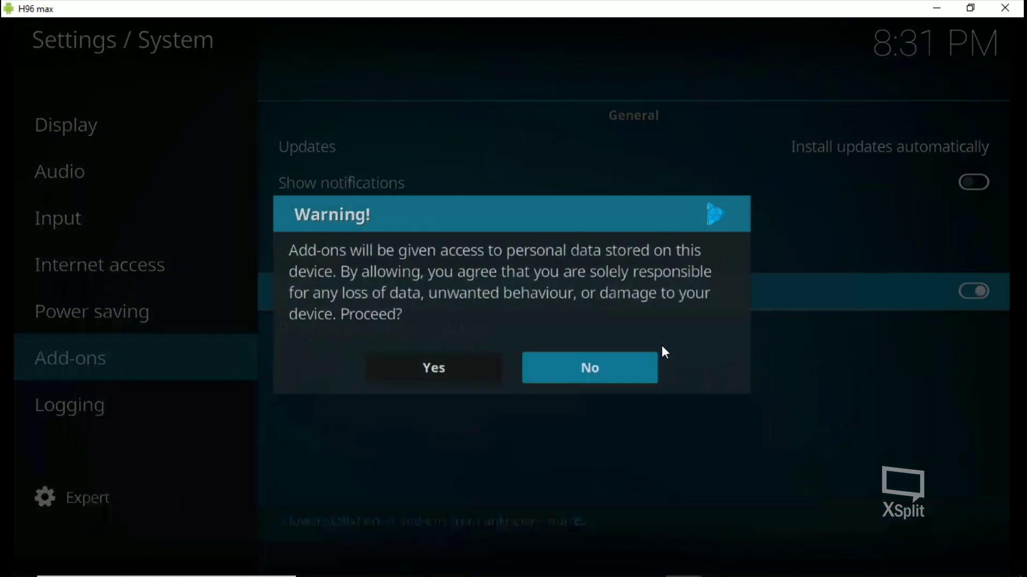
key(Left)
key(Return)
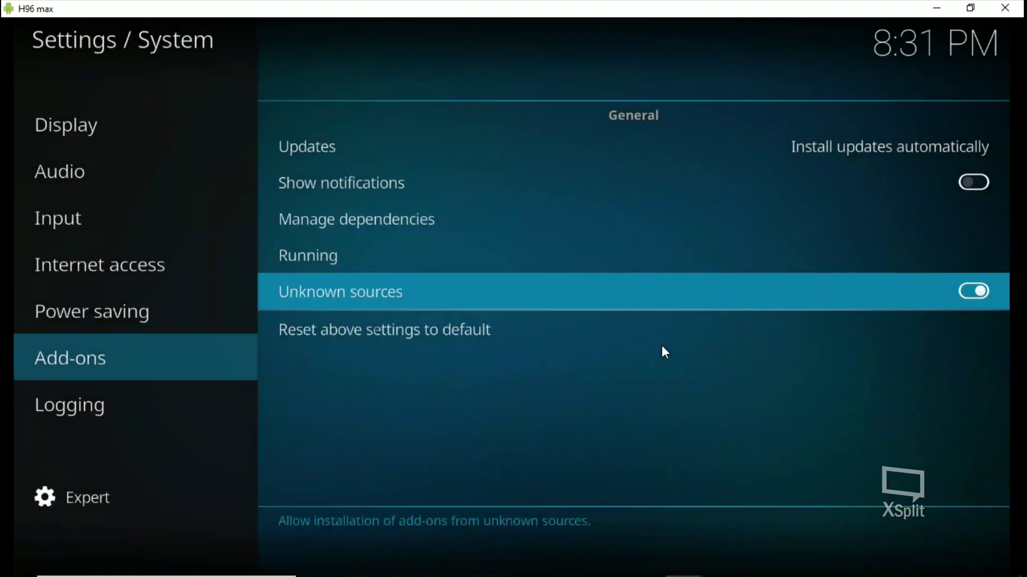
- Start adding a new source in Kodi's File manager
key(Escape)
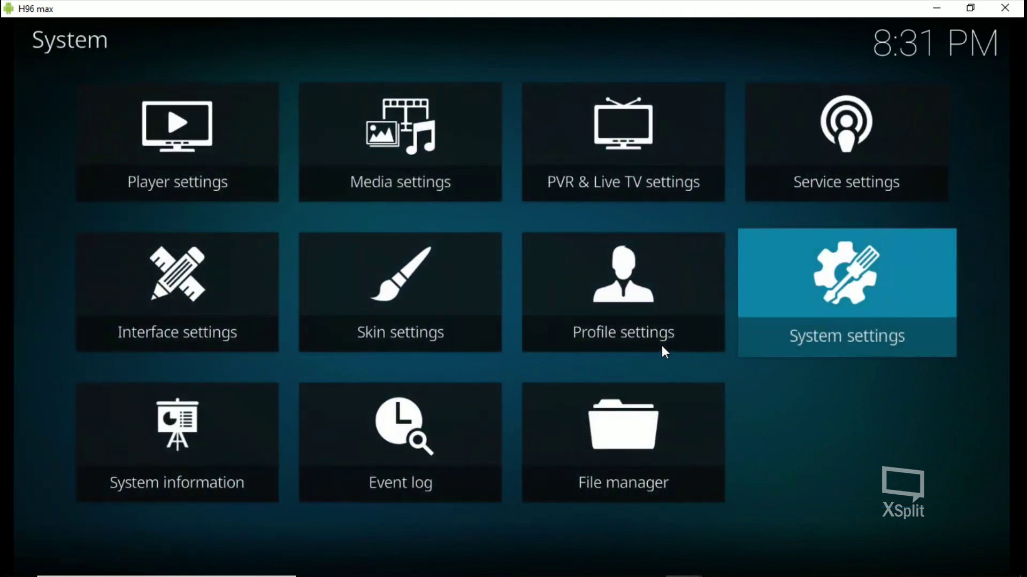
key(Left)
key(Down)
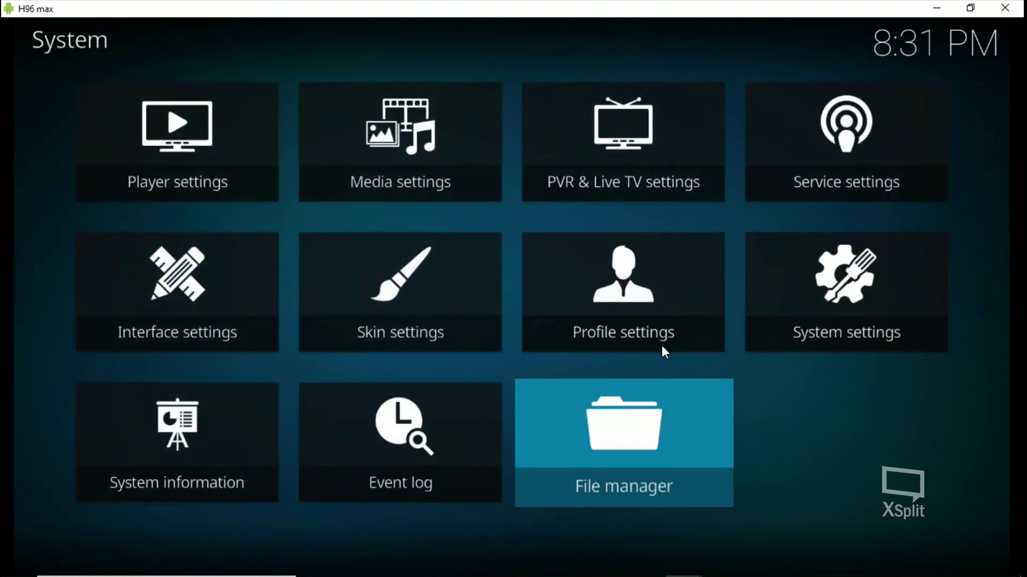
key(Return)
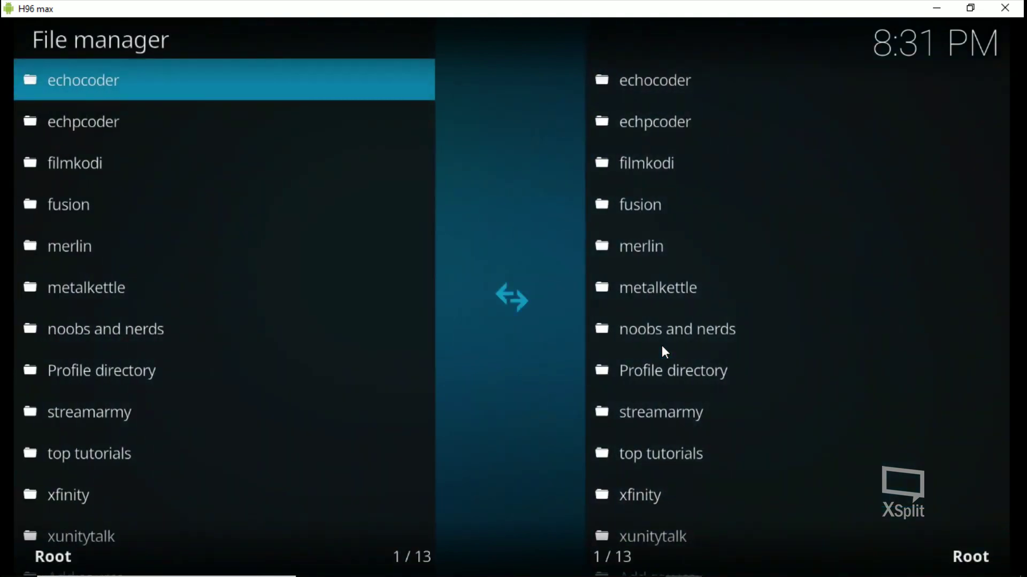
key(Up)
key(Return)
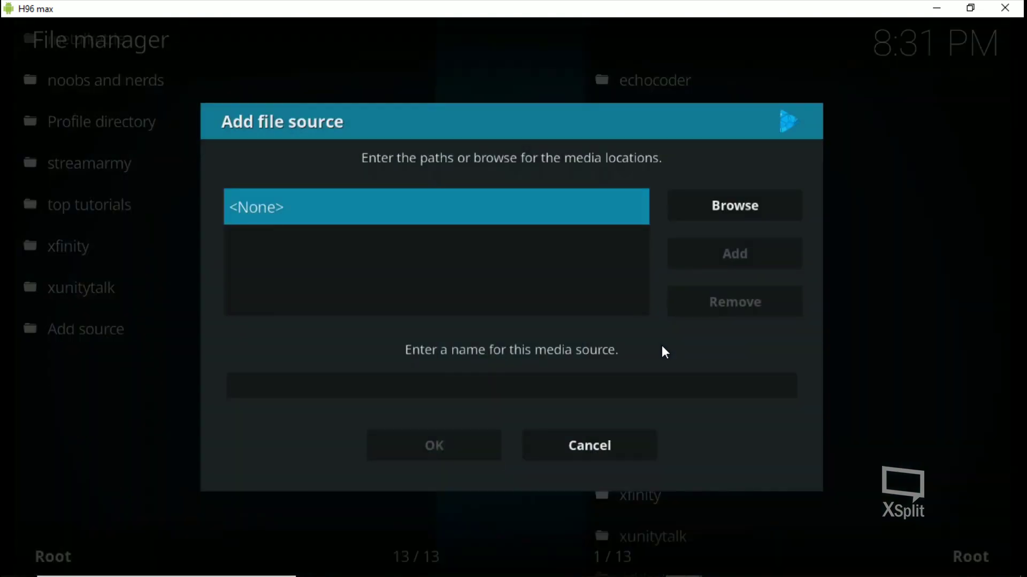
key(Return)
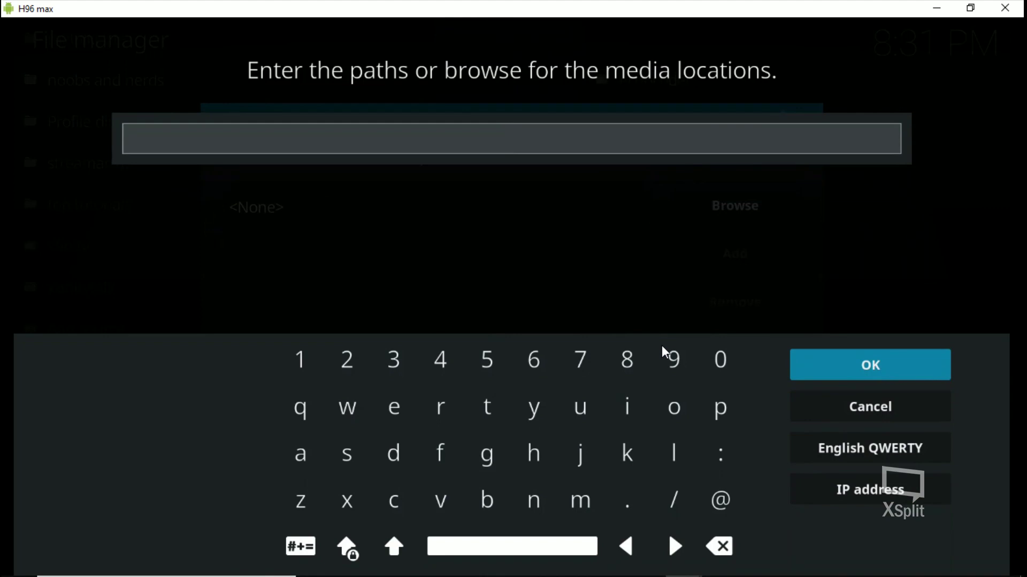
text(http)
text(://aene)
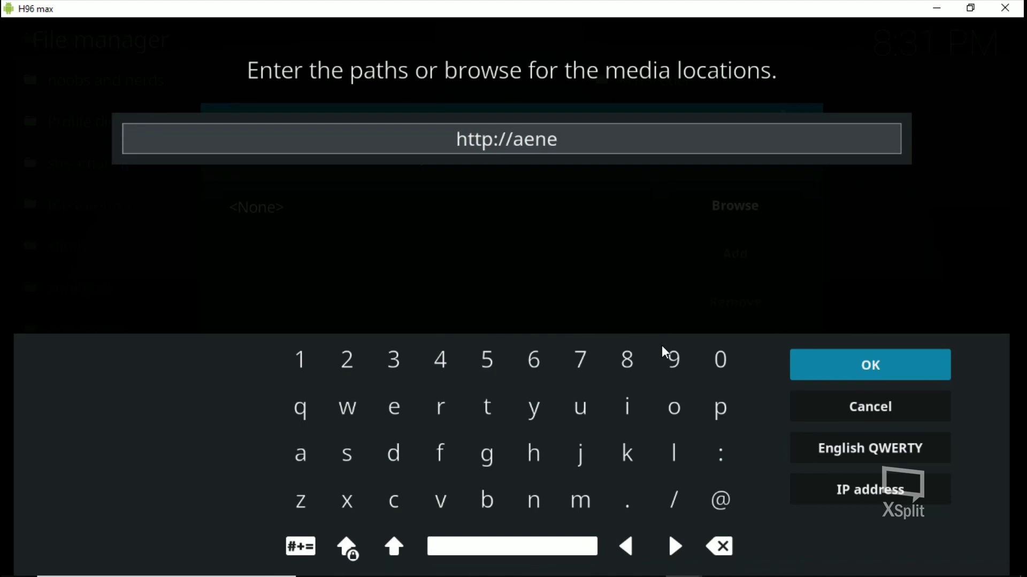
text(mapy)
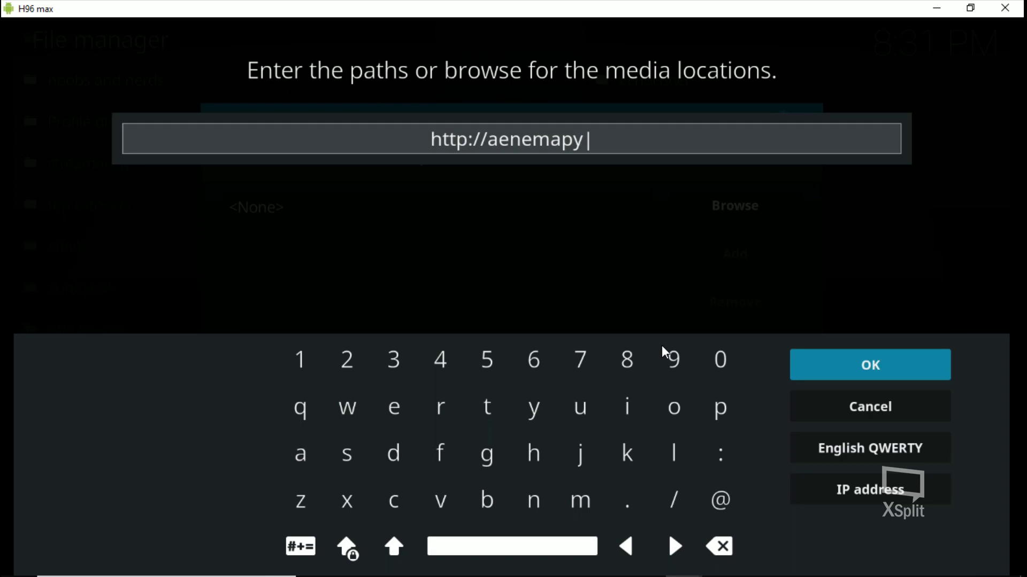
text(.)
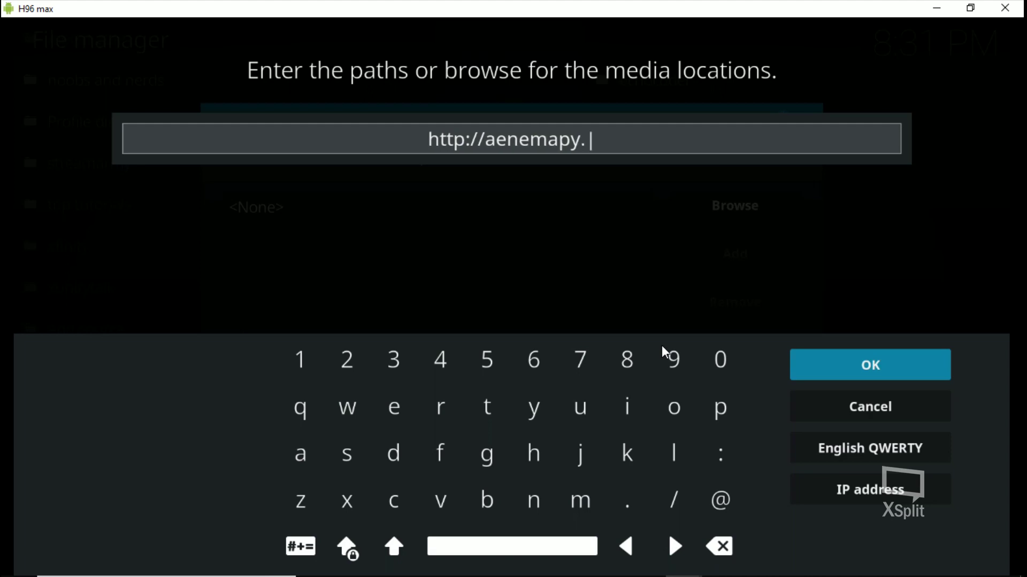
text(github)
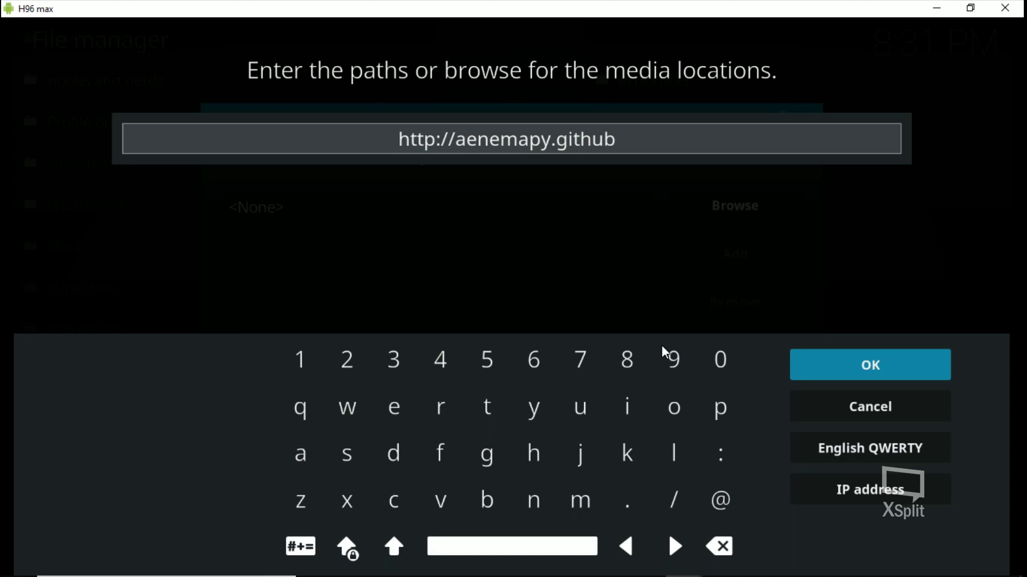
text(.io)
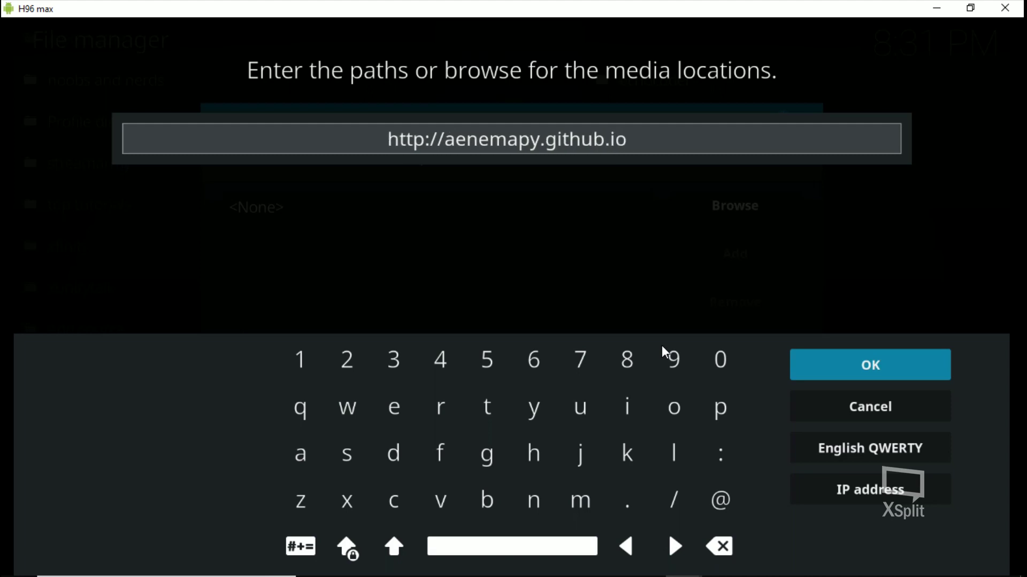
text(/repo/)
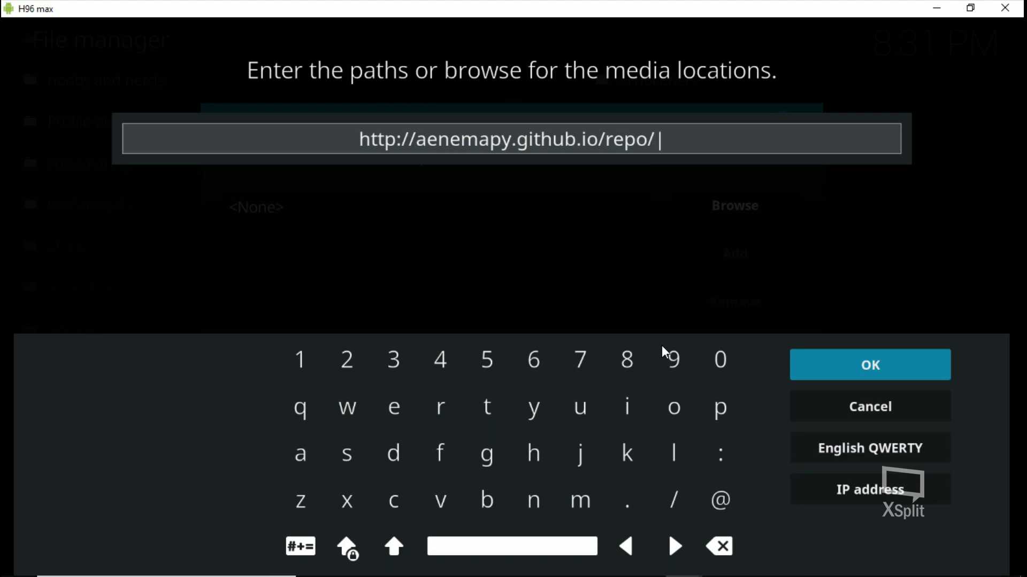
key(Return)
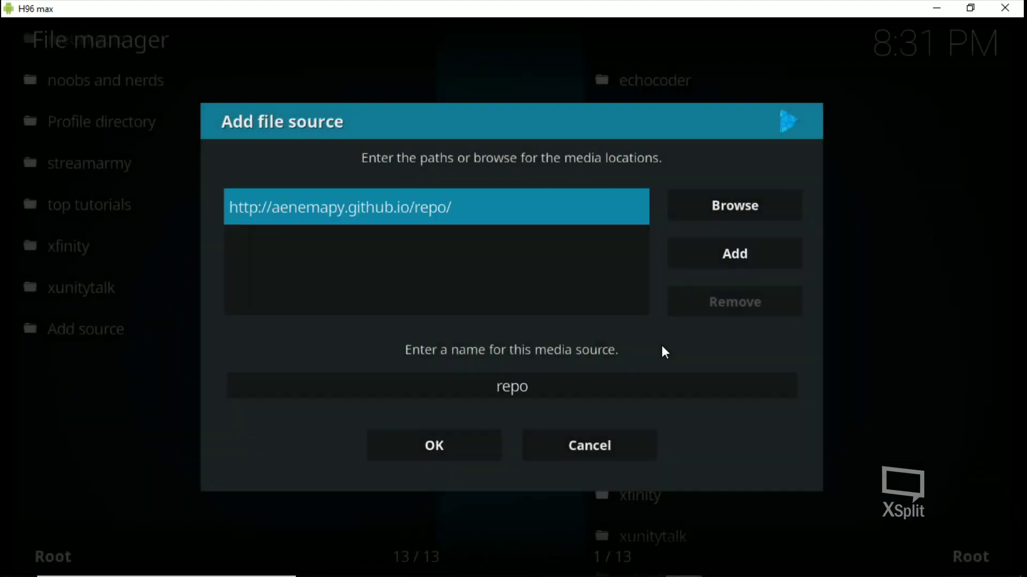
key(Down)
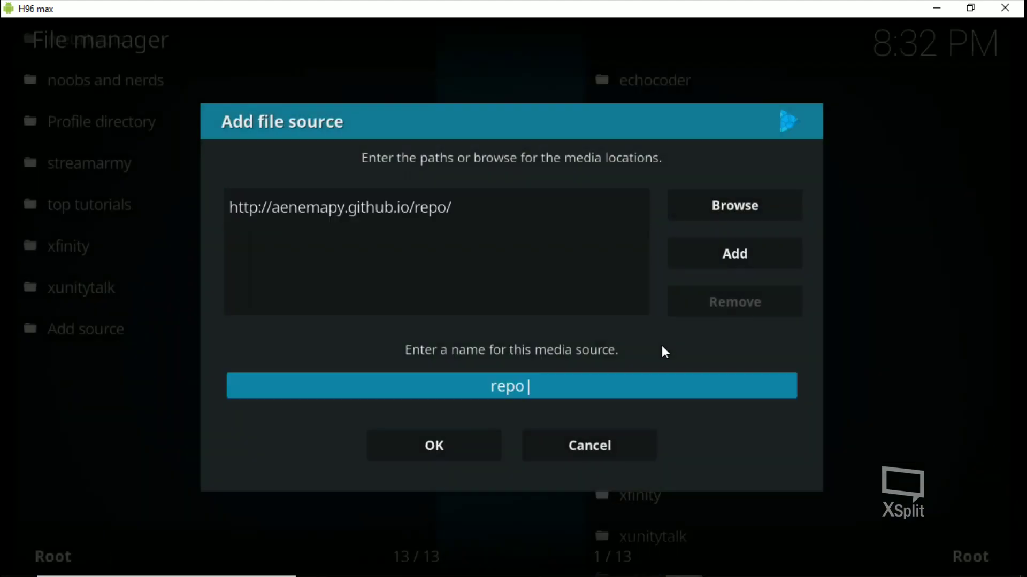
key(BackSpace)
key(BackSpace)
key(BackSpace)
key(BackSpace)
text(.realizer)
key(Down)
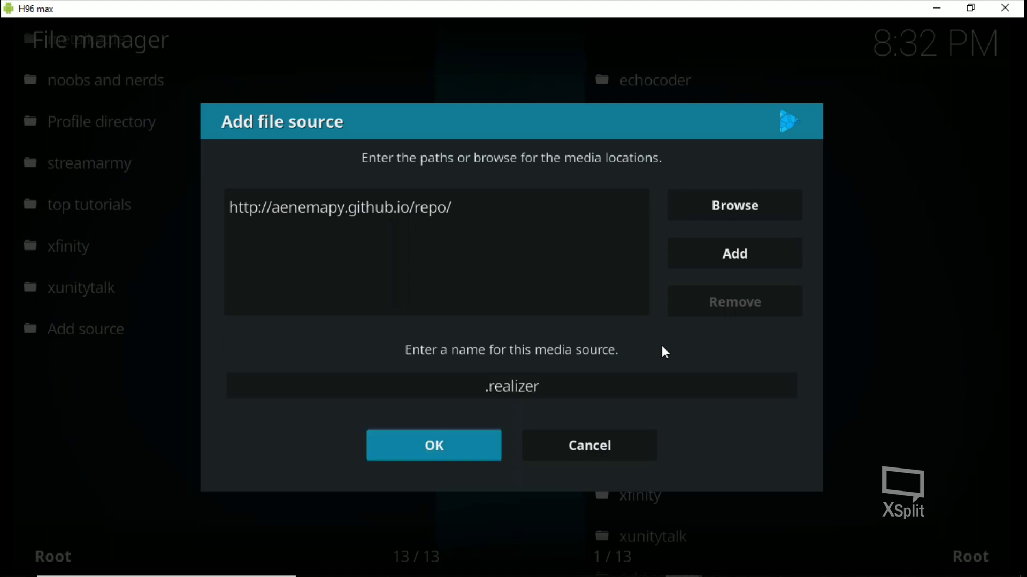
- Save the .realizer source and return to the Kodi home screen
key(Return)
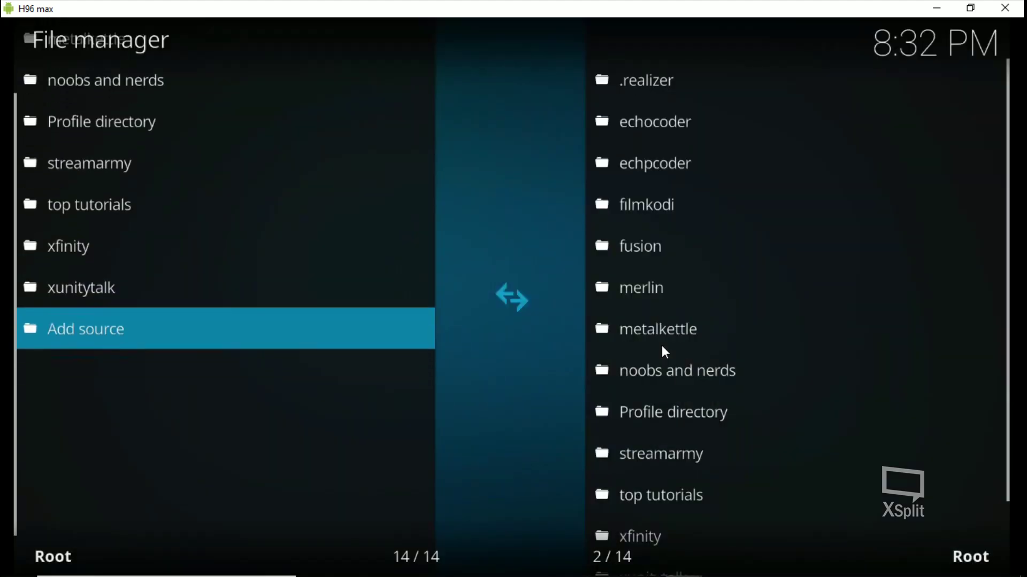
key(Escape)
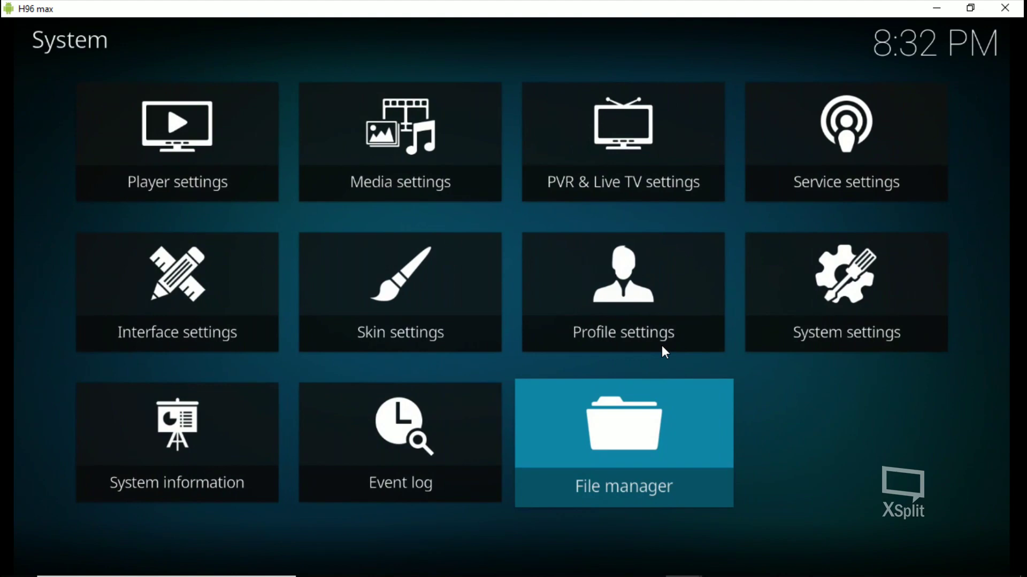
key(Up)
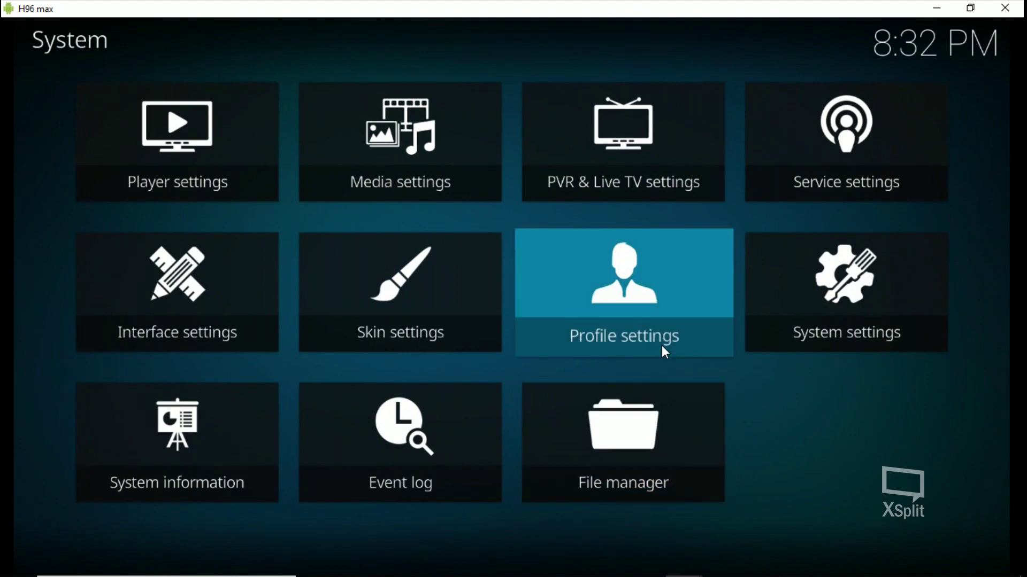
key(Escape)
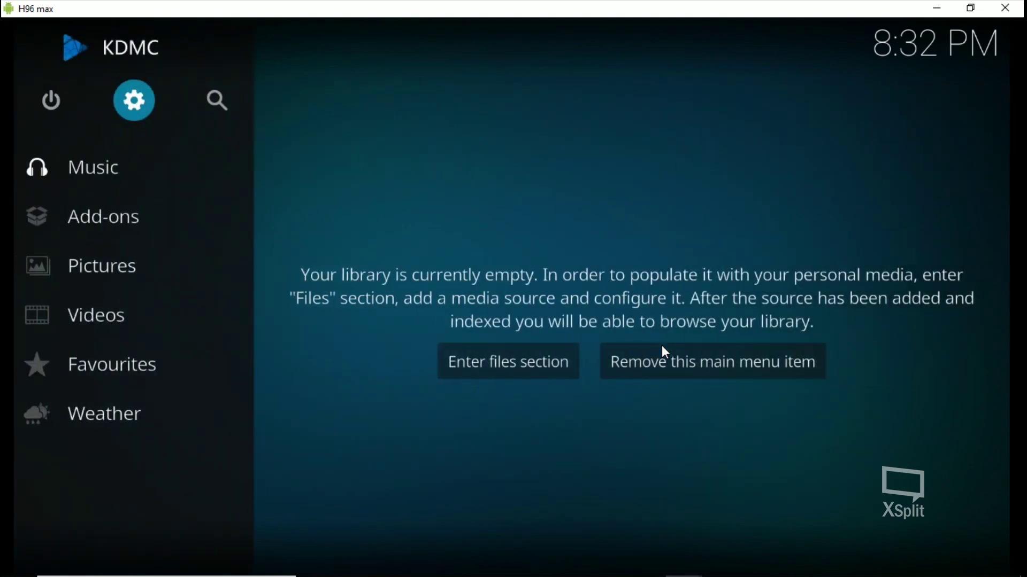
- Go to Add-ons and open Install from zip file in the Add-on browser
key(Down)
key(Down)
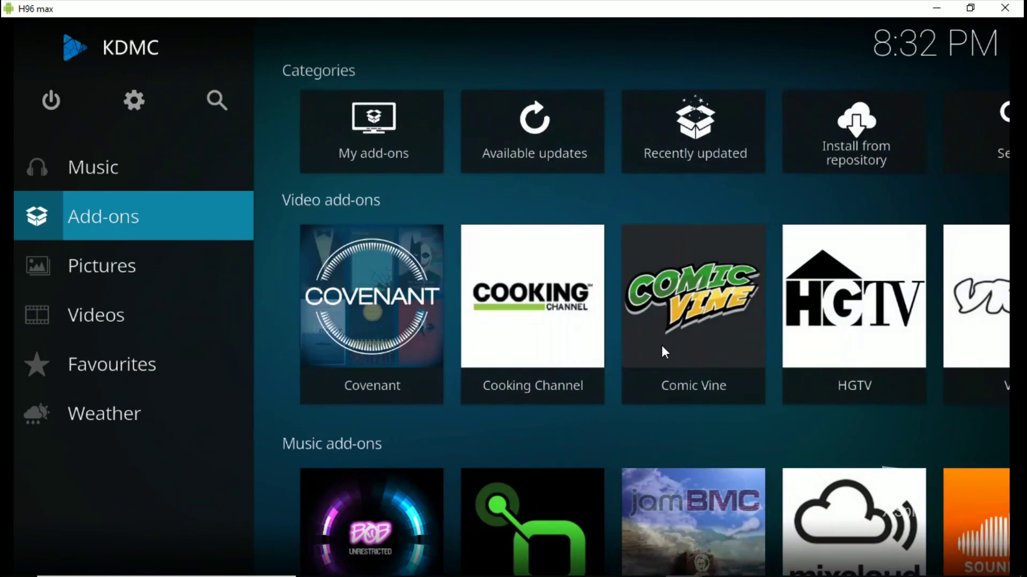
key(Return)
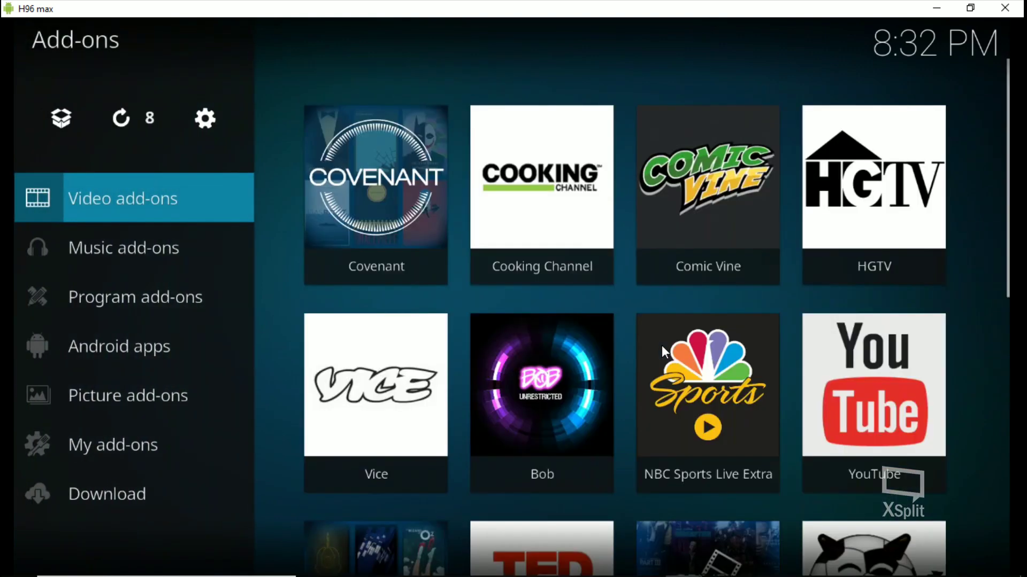
key(Up)
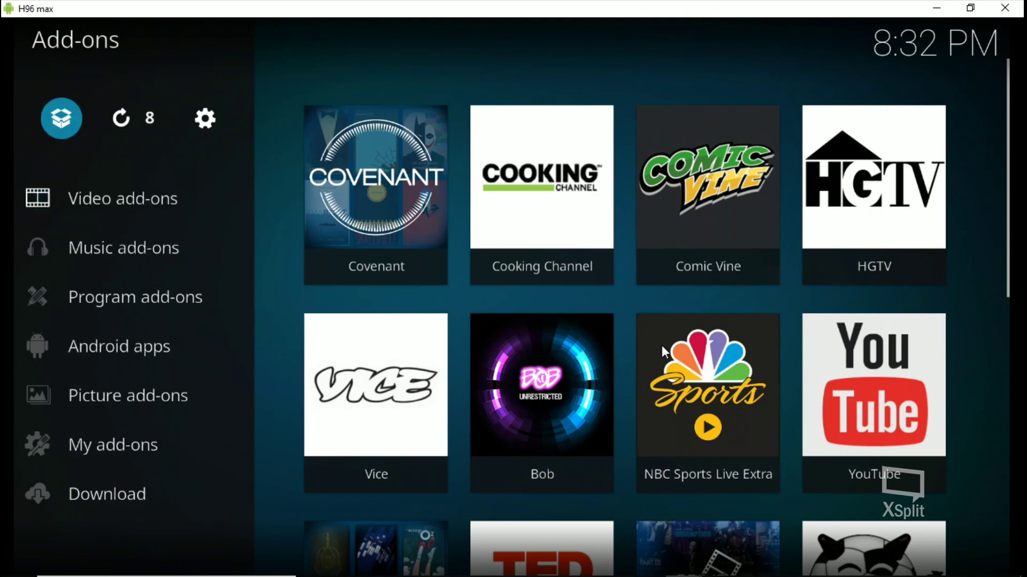
key(Return)
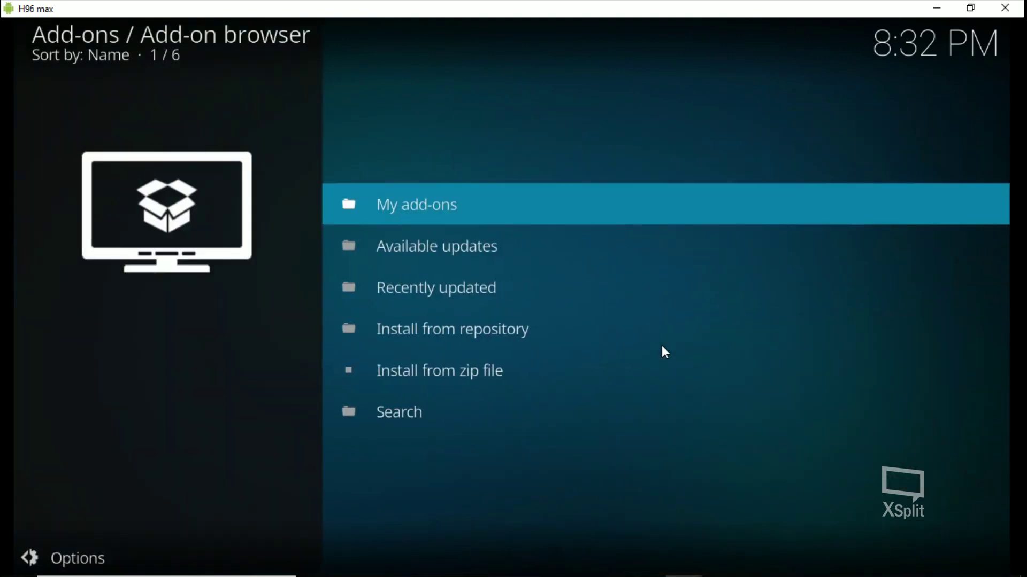
key(Down)
key(Down)
key(Down)
key(Down)
key(Return)
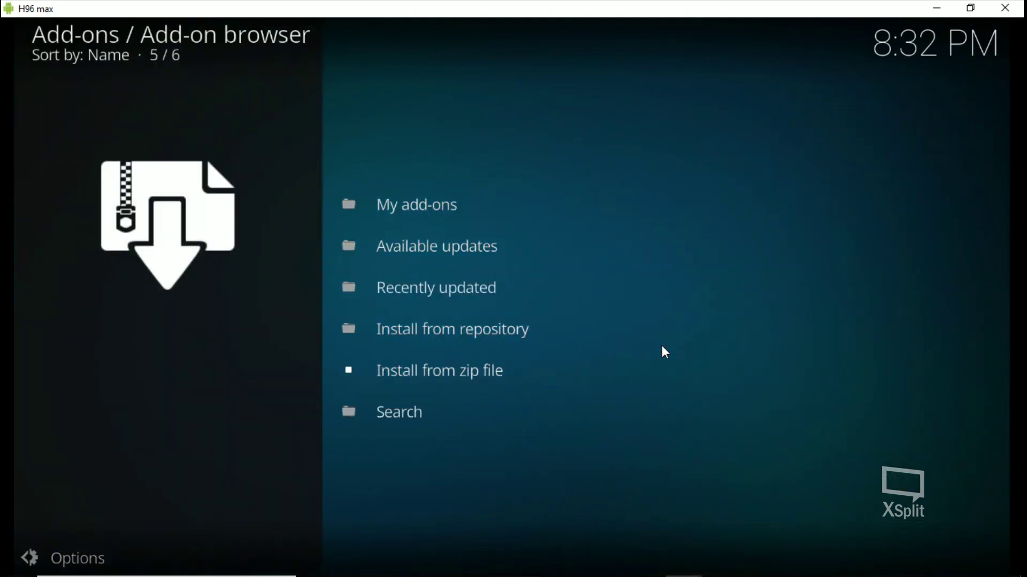
- Install the Aenemapy repository zip from the .realizer source
key(Down)
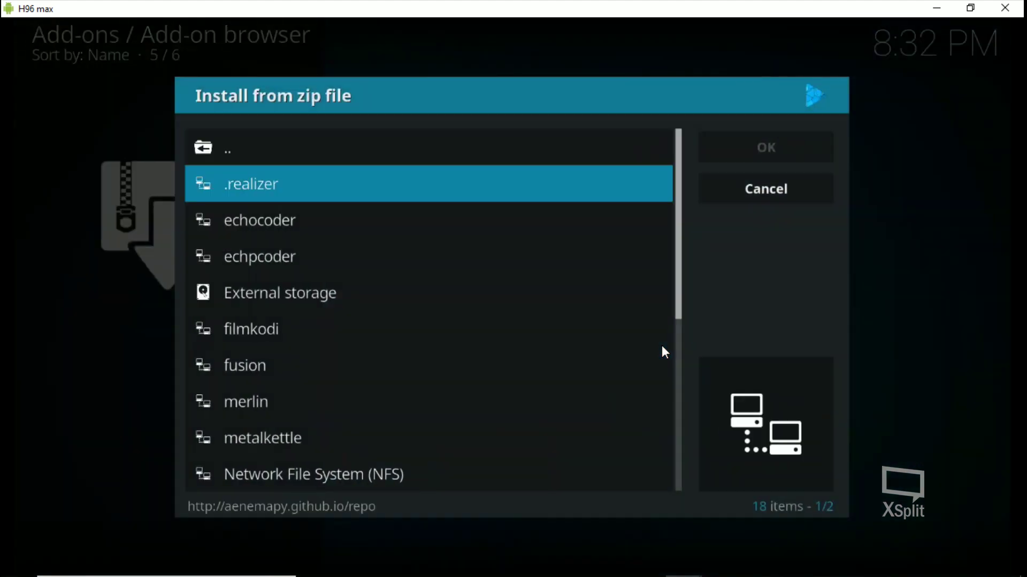
key(Return)
key(Down)
key(Return)
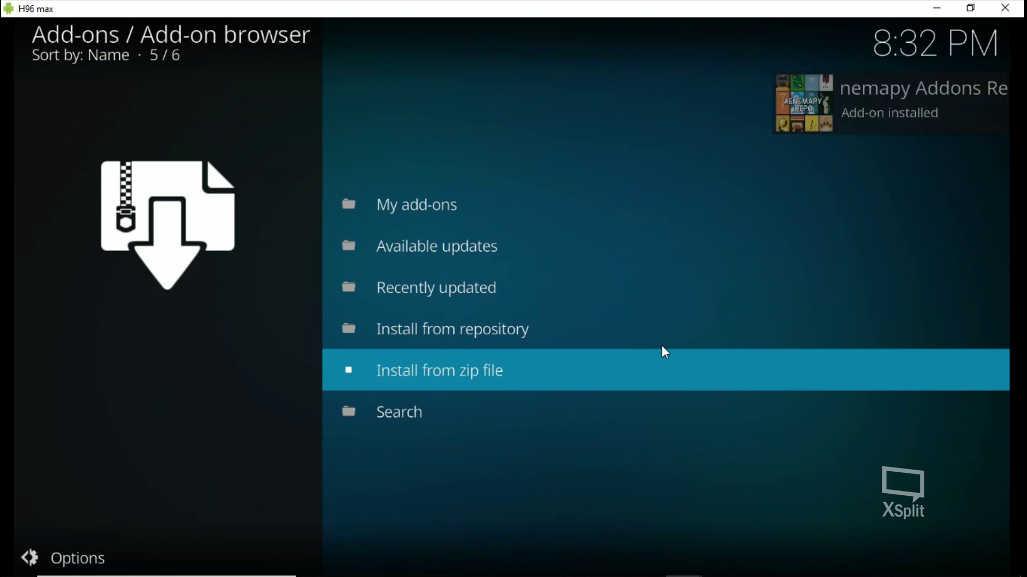
- Install Realizer from the Aenemapy Addons Repository's Video add-ons
key(Up)
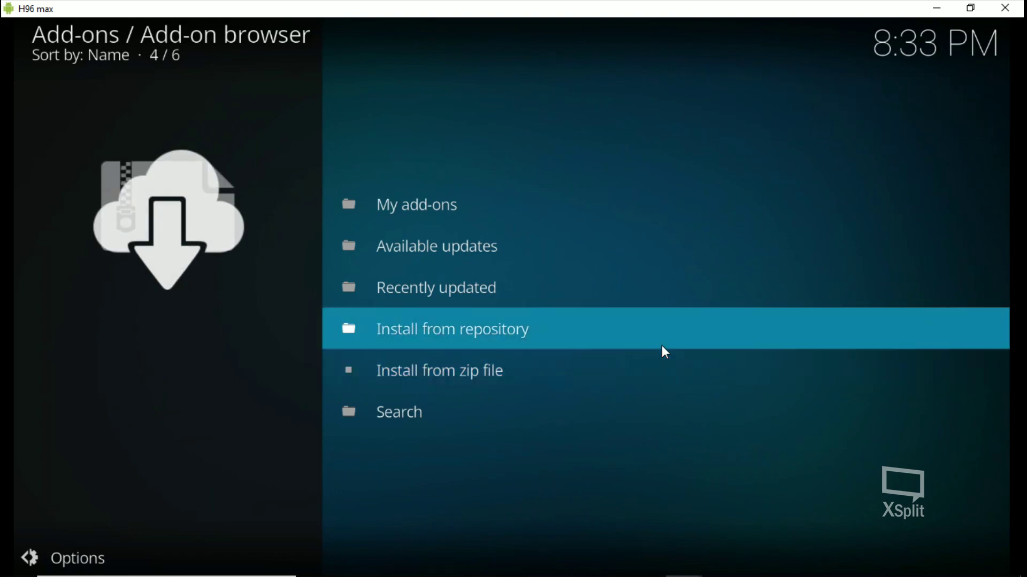
key(Return)
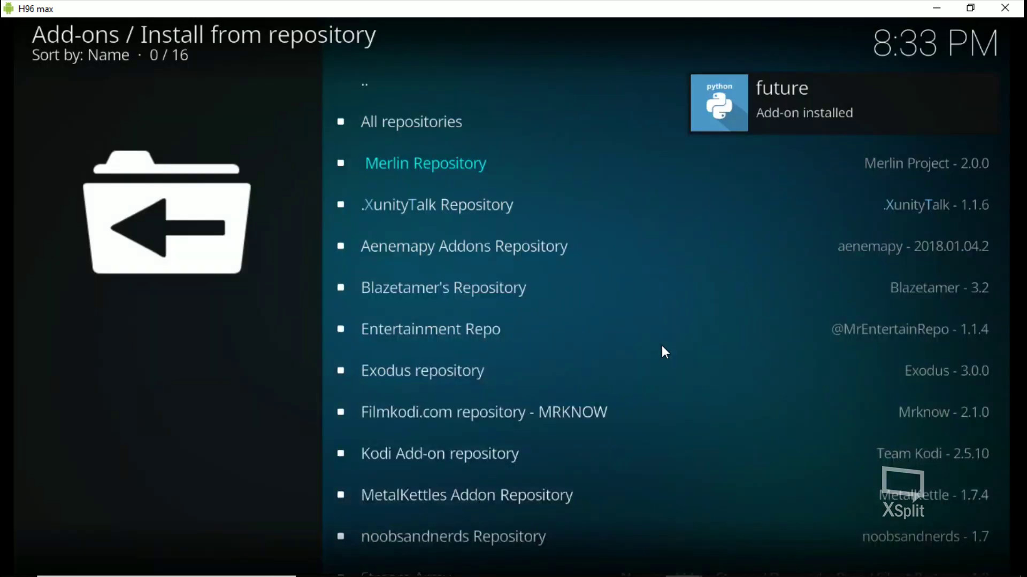
key(Down)
key(Down)
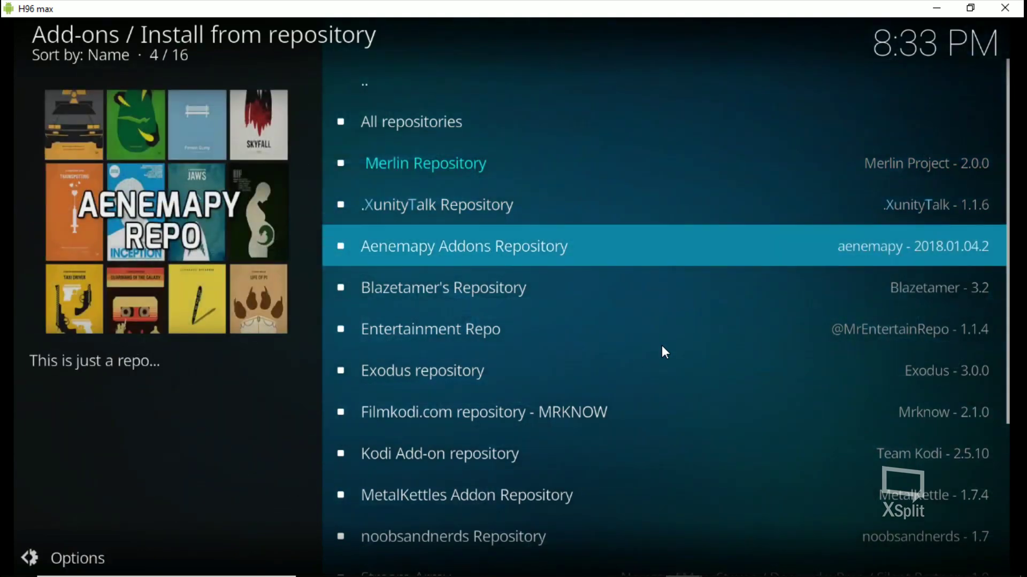
key(Return)
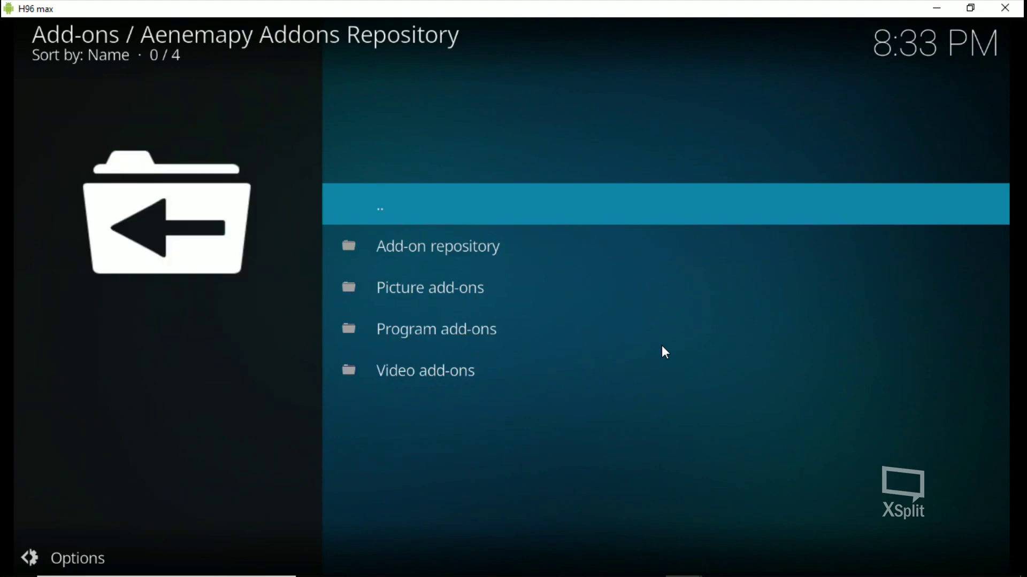
key(Down)
key(Down)
key(Down)
key(Down)
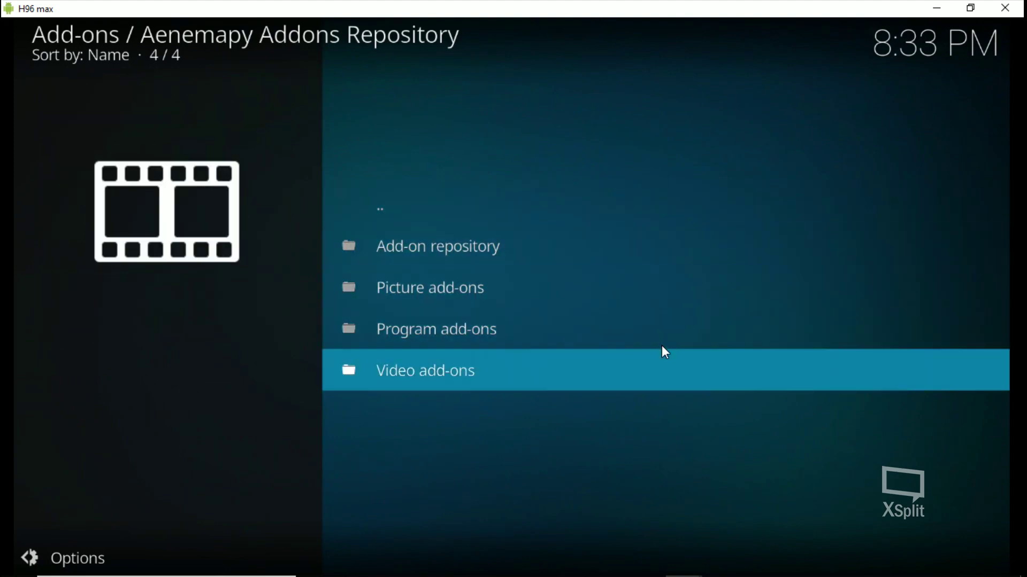
key(Return)
key(Down)
key(Down)
key(Down)
key(Down)
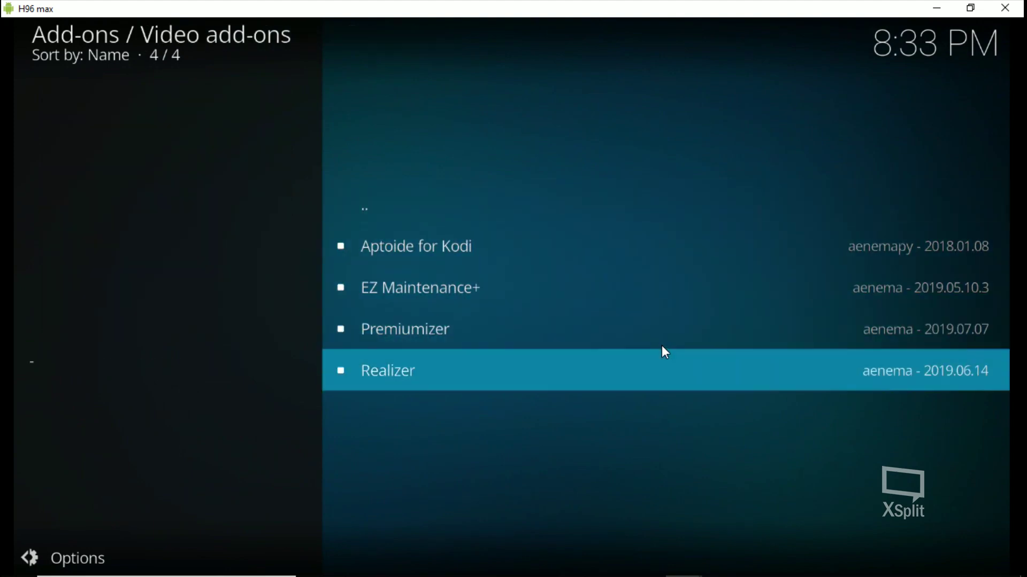
key(Return)
key(Return)
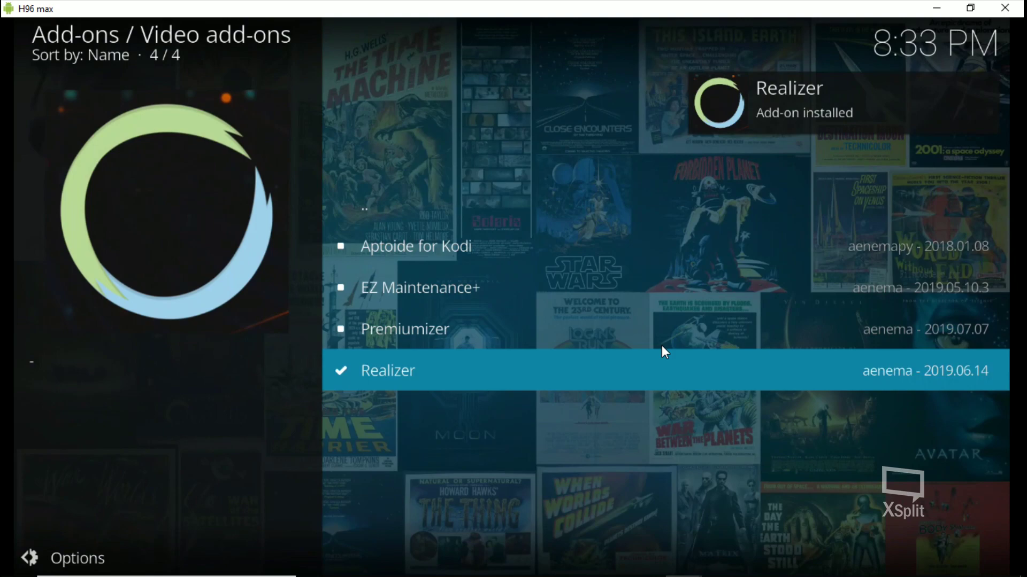
- Install Premiumizer as well, then go back to the add-ons overview
key(Up)
key(Return)
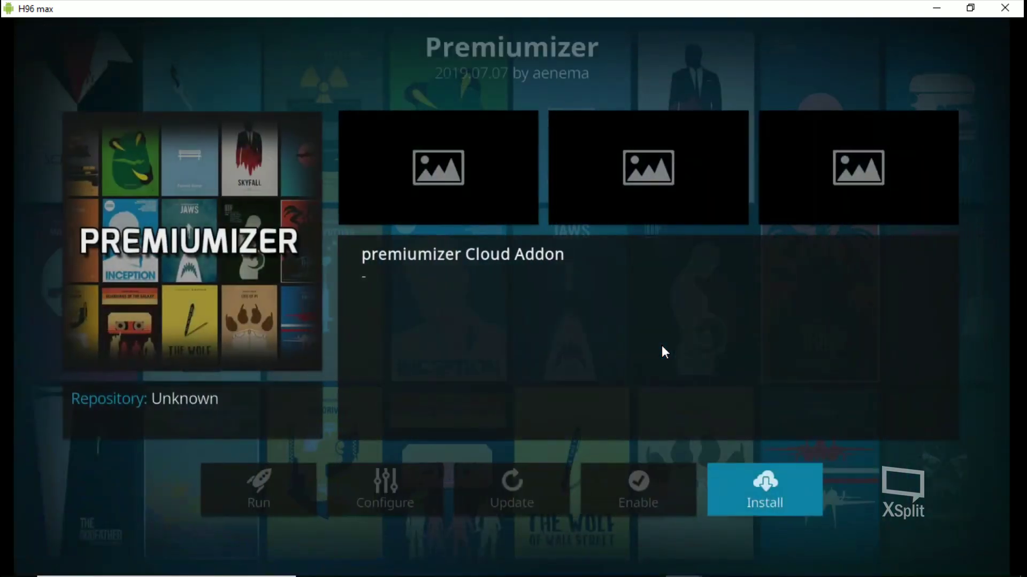
key(Return)
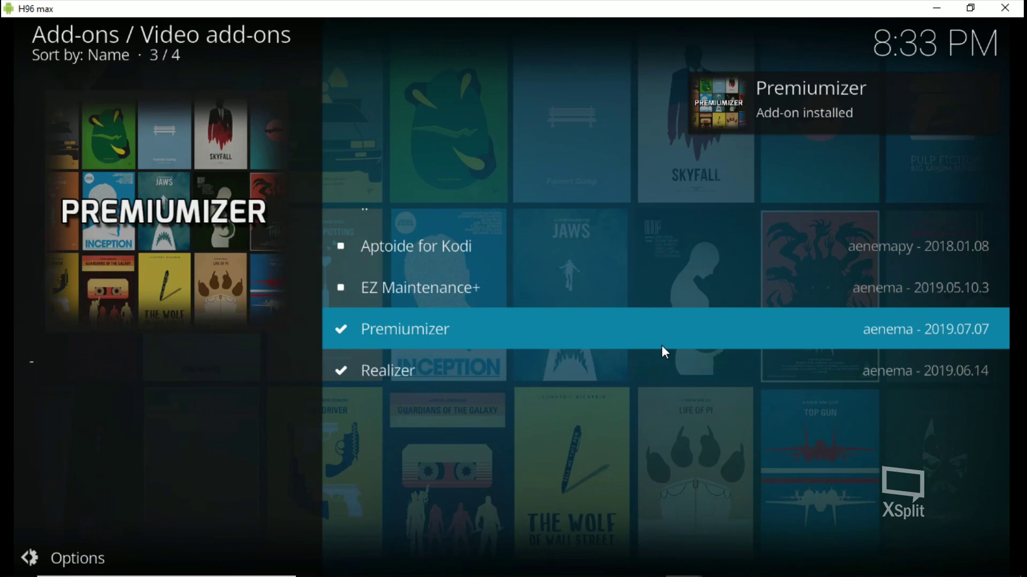
key(Escape)
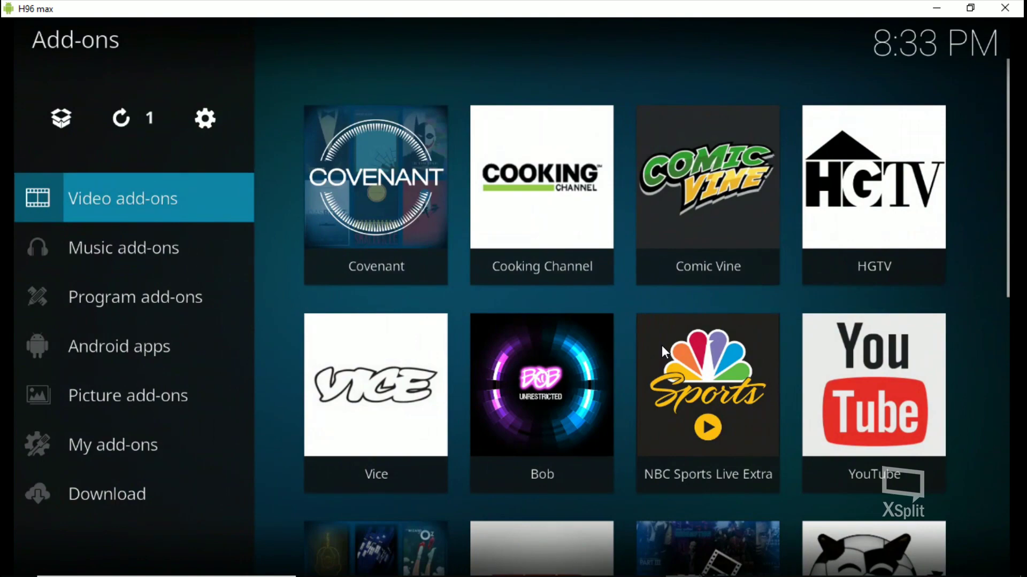
- Open Settings from the Realizer tile's context menu, showing Authorize Real Debrid
key(Right)
key(Down)
key(Down)
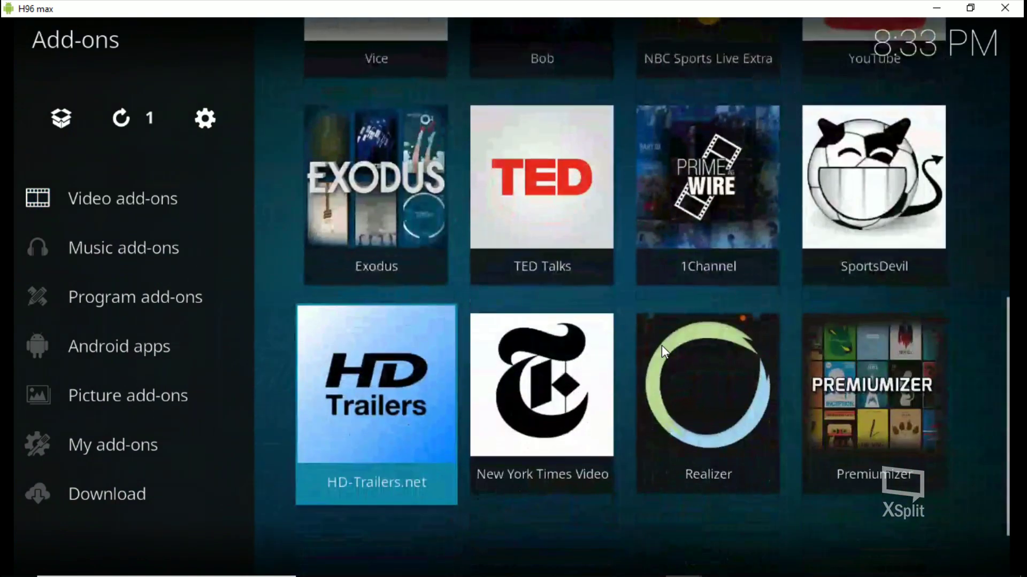
key(Right)
key(Right)
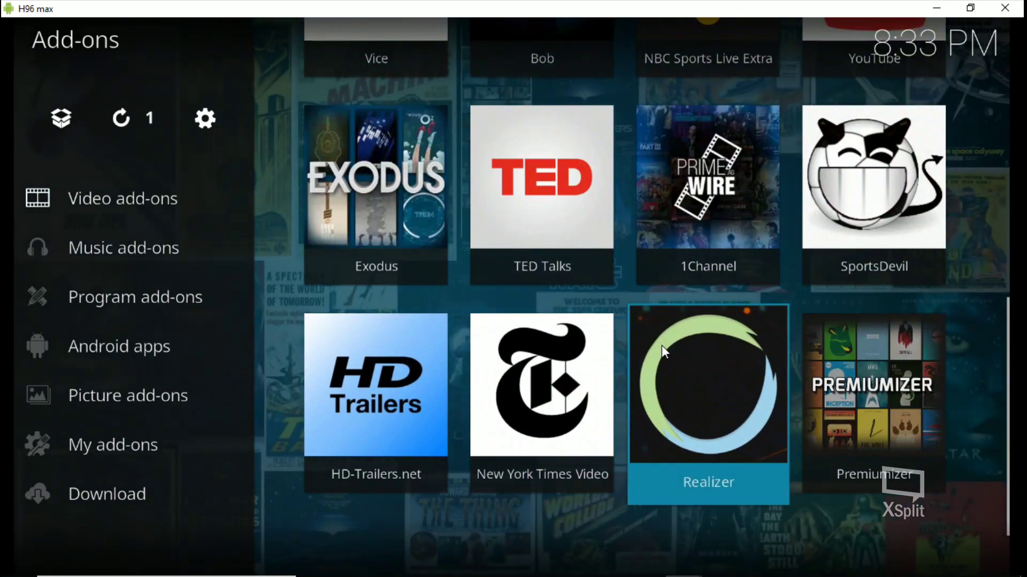
key(c)
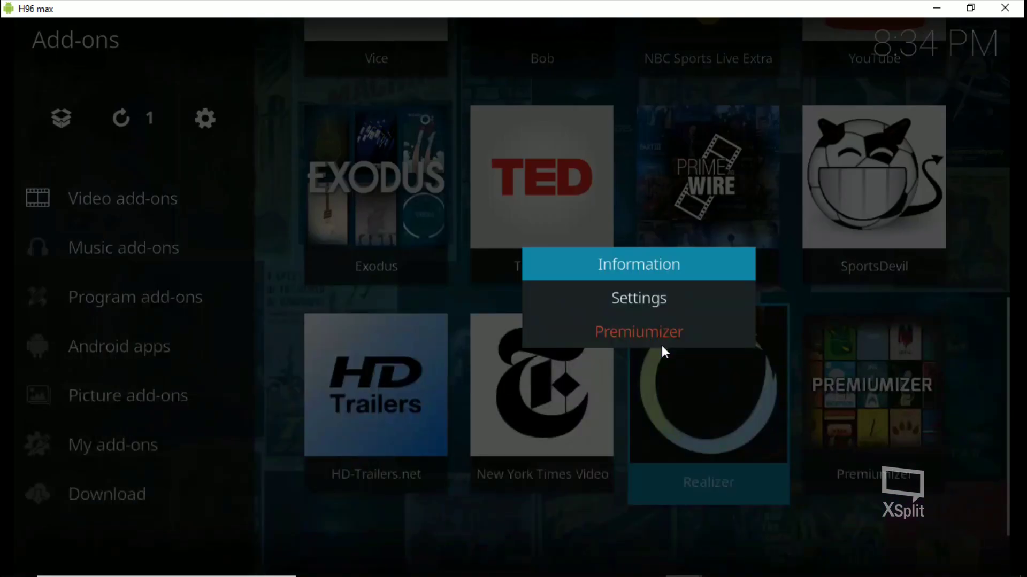
key(Down)
key(Return)
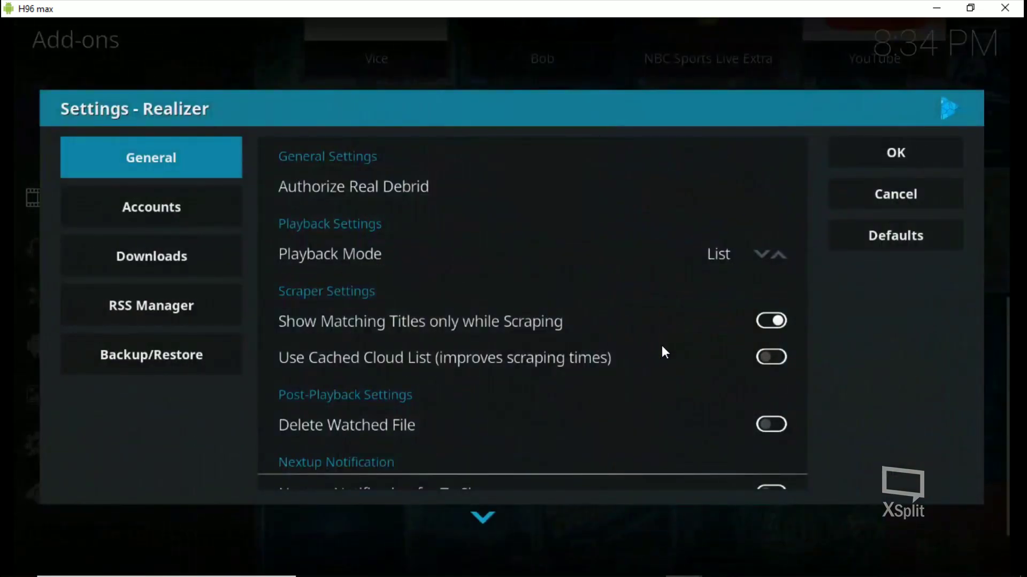
- Switch on Enable Rss for Address 1 under Realizer's RSS Manager settings
key(Down)
key(Down)
key(Down)
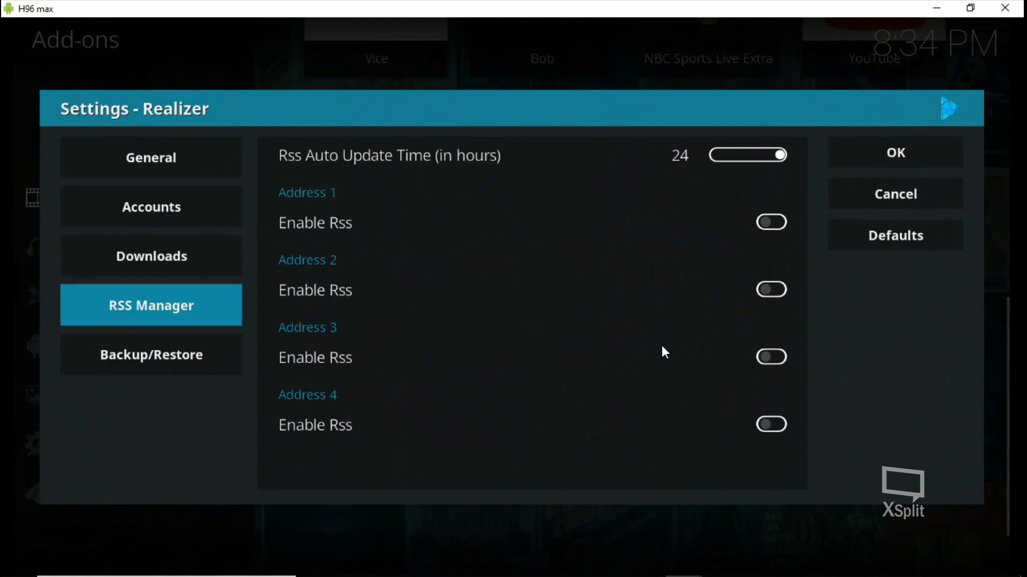
key(Right)
key(Down)
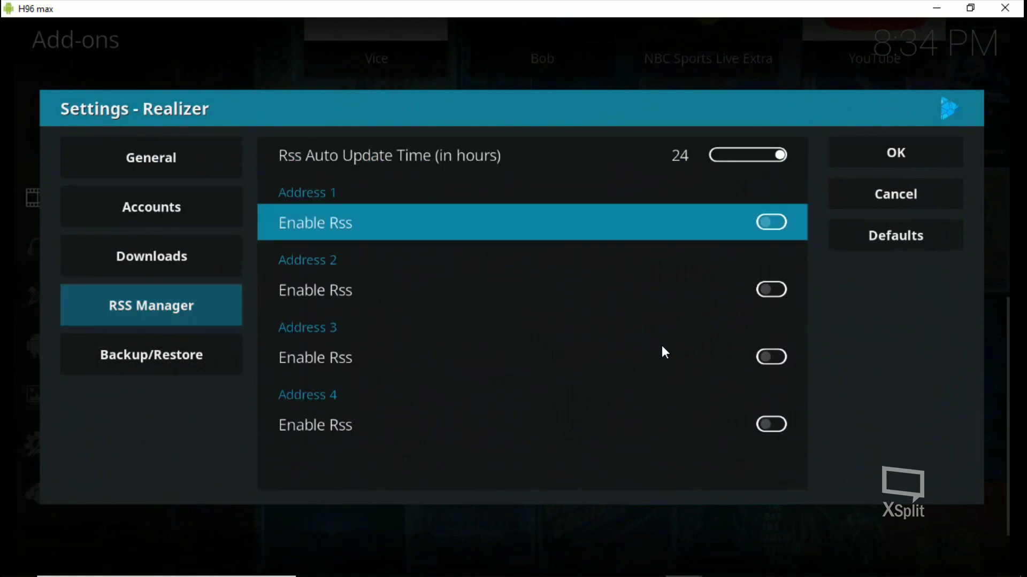
key(Return)
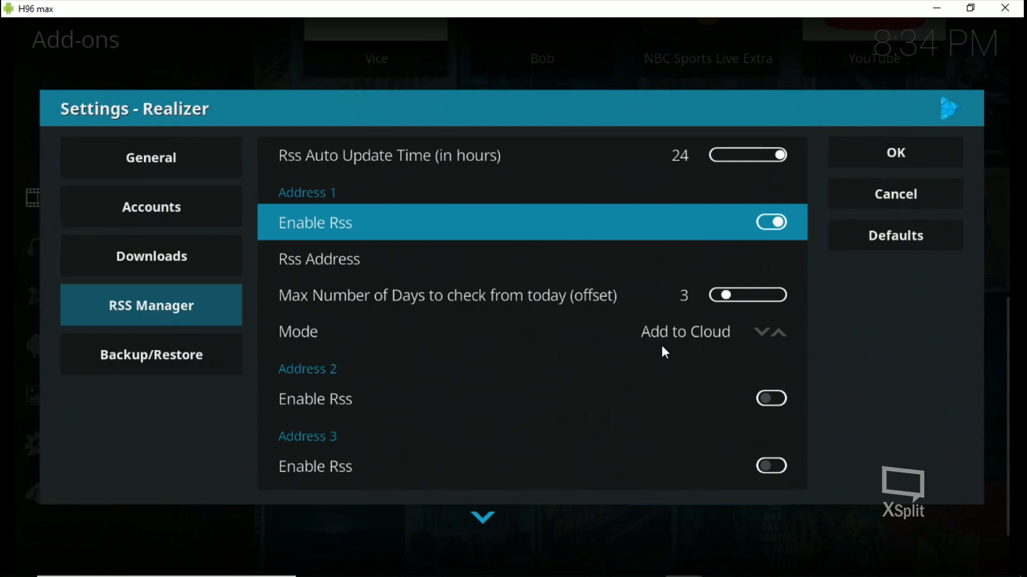
mouse_move(634, 573)
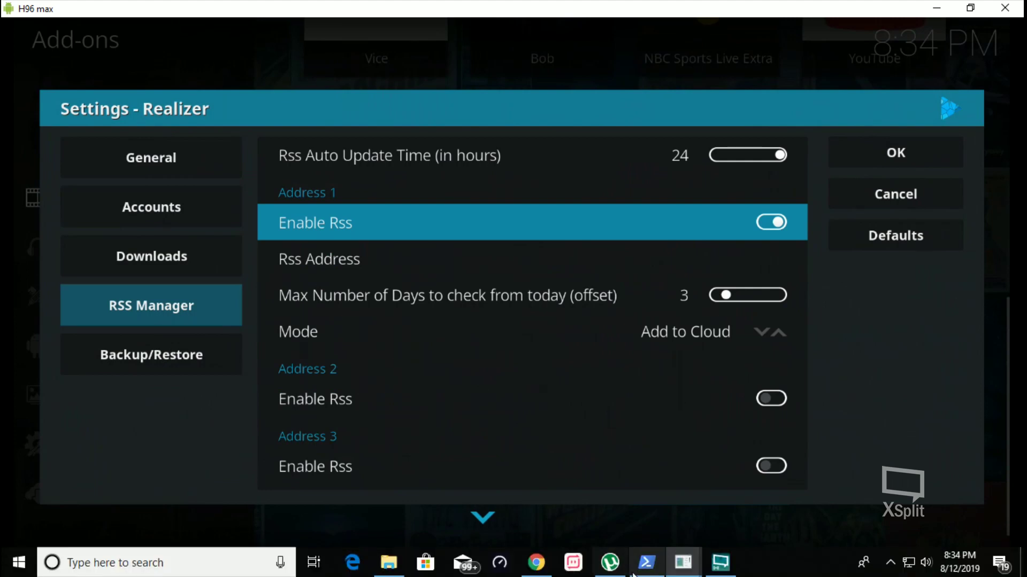
click(537, 563)
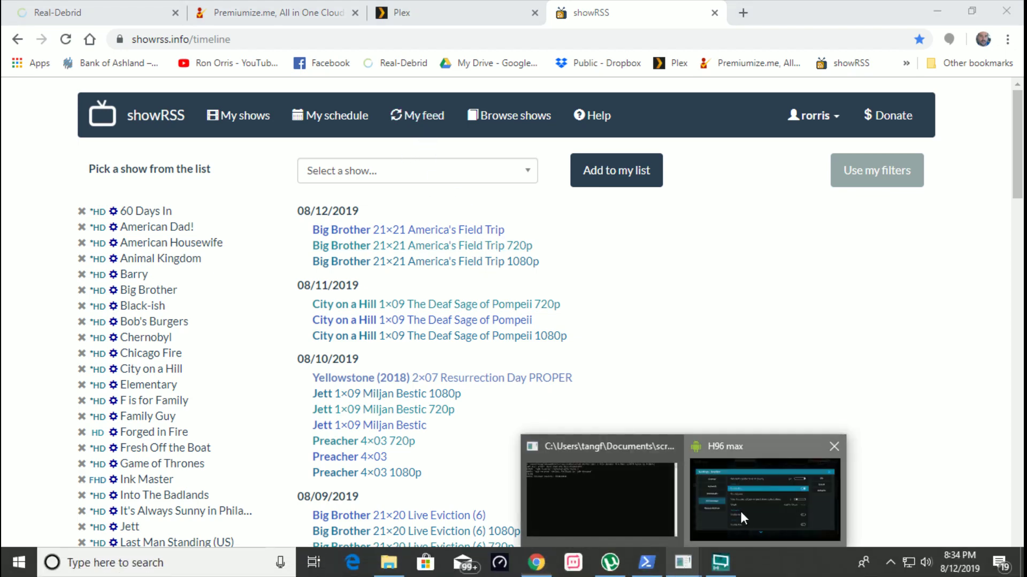
mouse_move(720, 563)
click(740, 510)
- Set Address 1's maximum days to check to 4, comparing against the showRSS timeline
key(Down)
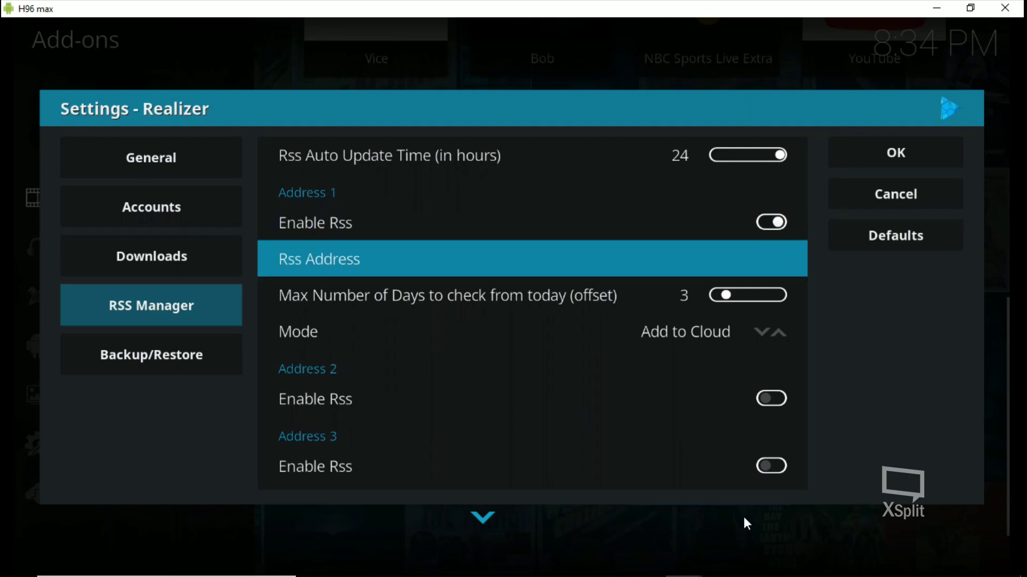
key(Down)
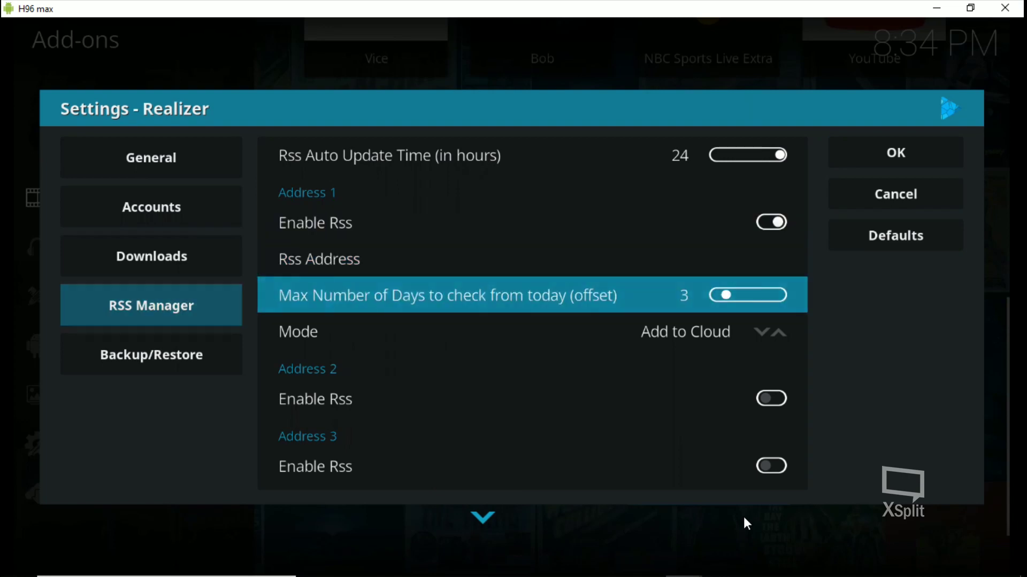
key(Return)
key(Right)
key(Right)
key(Right)
key(Right)
key(Right)
key(Right)
key(Right)
key(Right)
key(Right)
key(Right)
key(Right)
key(Left)
key(Left)
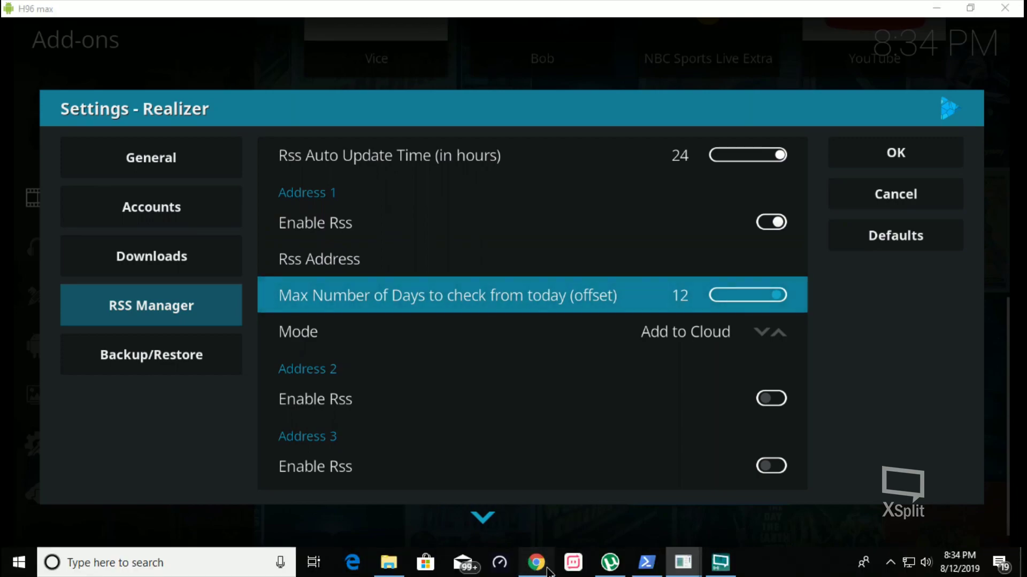
click(537, 563)
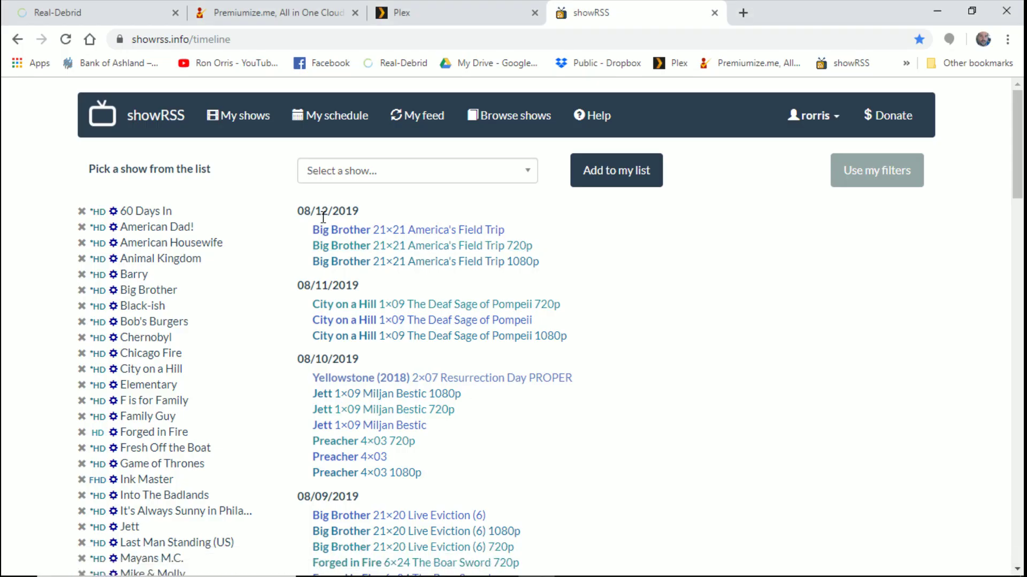
scroll(341, 391, down, 3)
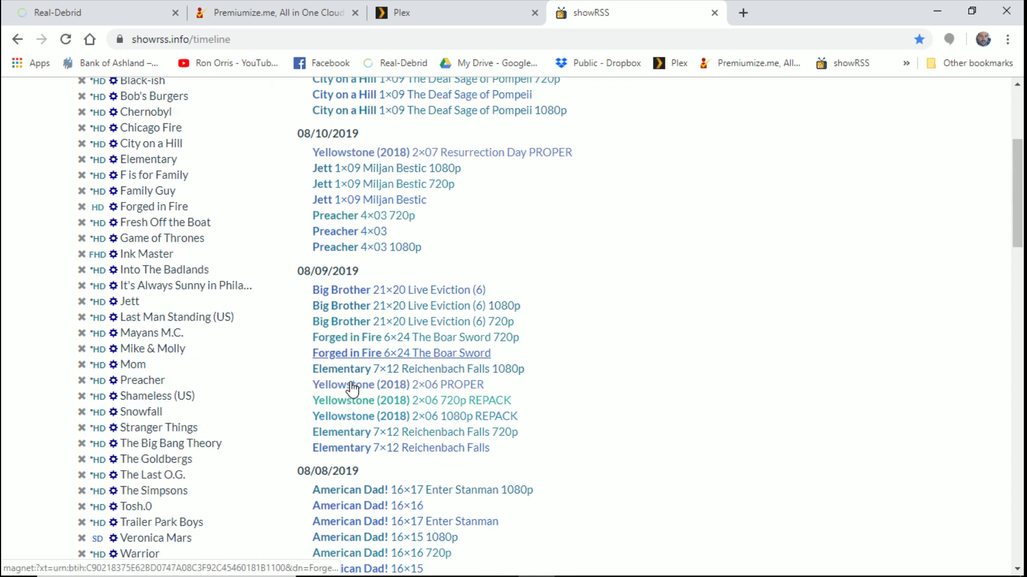
scroll(347, 342, down, 1)
scroll(341, 466, down, 3)
scroll(339, 461, down, 2)
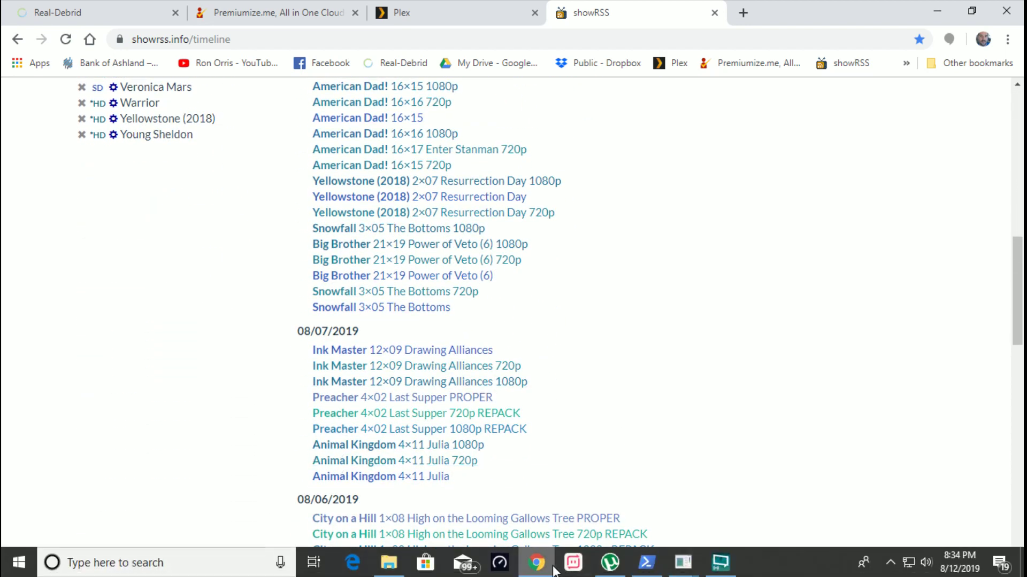
click(537, 564)
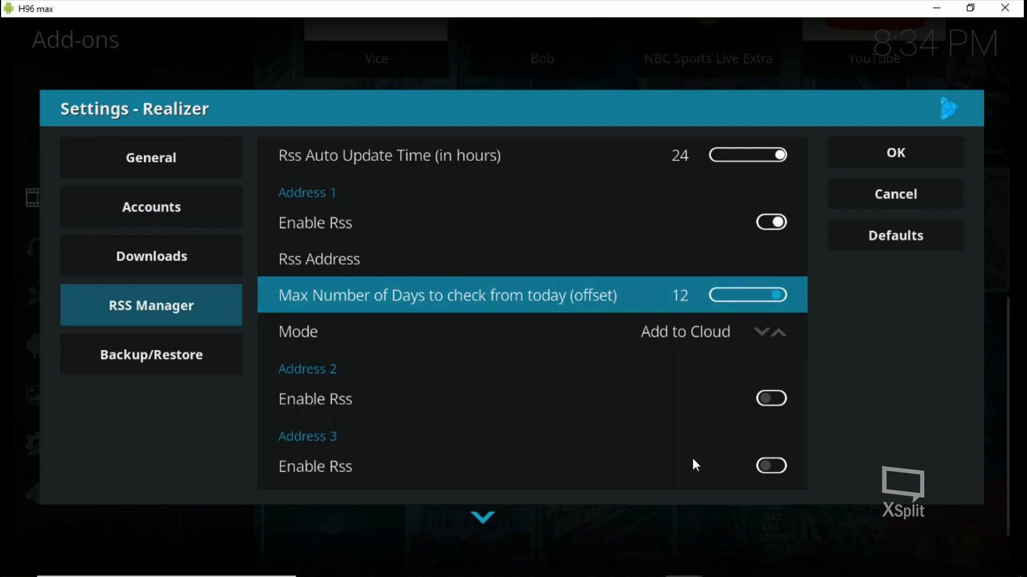
key(Left)
key(Left)
key(Left)
key(Left)
key(Left)
key(Left)
key(Left)
key(Left)
key(Up)
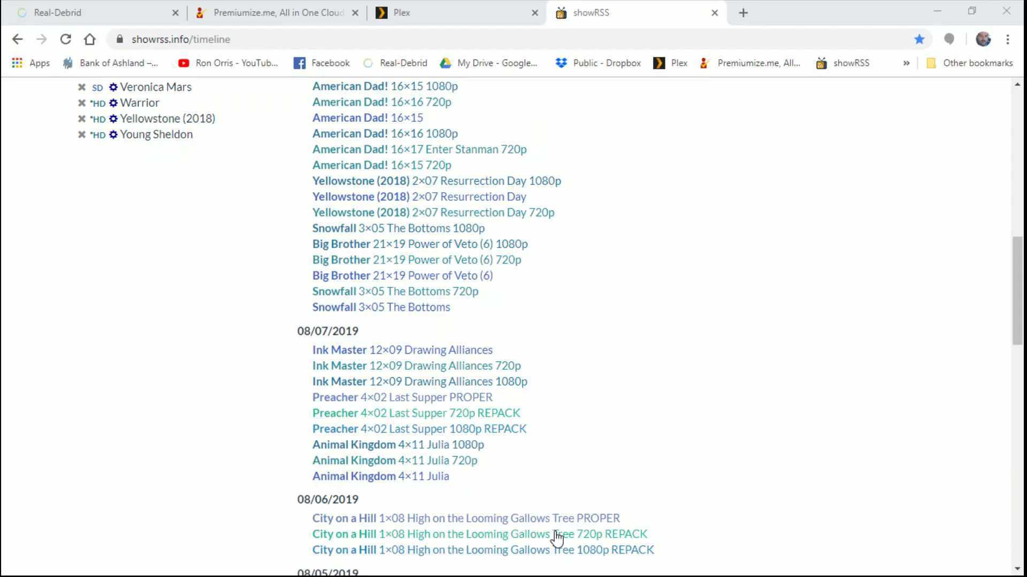
scroll(610, 388, up, 10)
scroll(602, 378, up, 3)
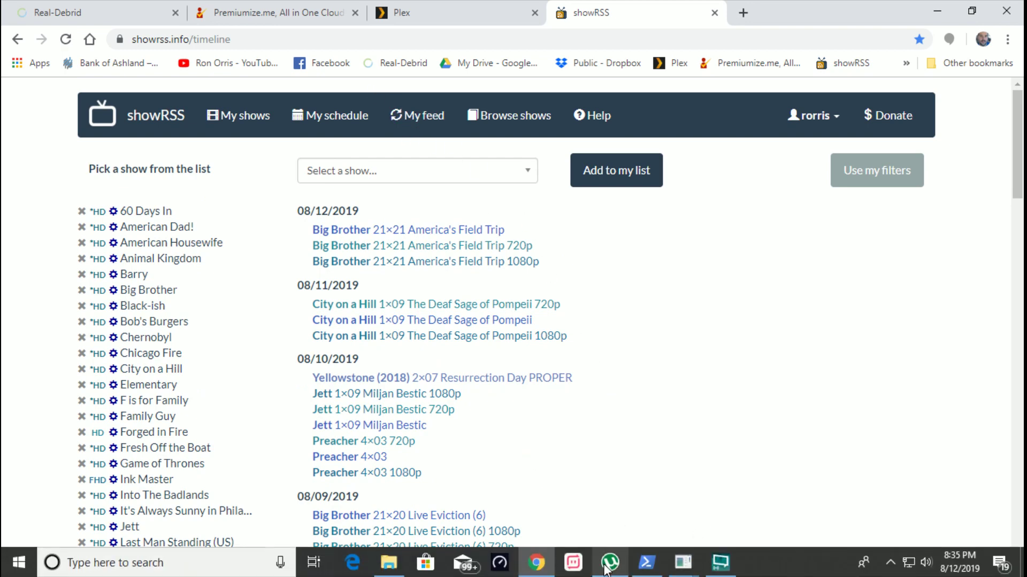
mouse_move(683, 562)
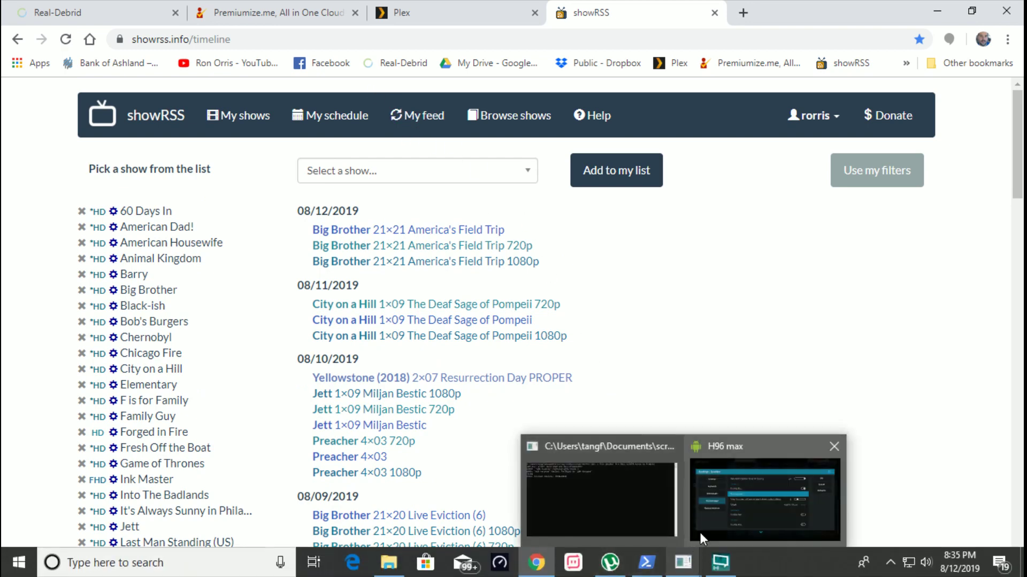
- Bring Realizer's feed settings forward and start entering Address 1's RSS address
click(704, 530)
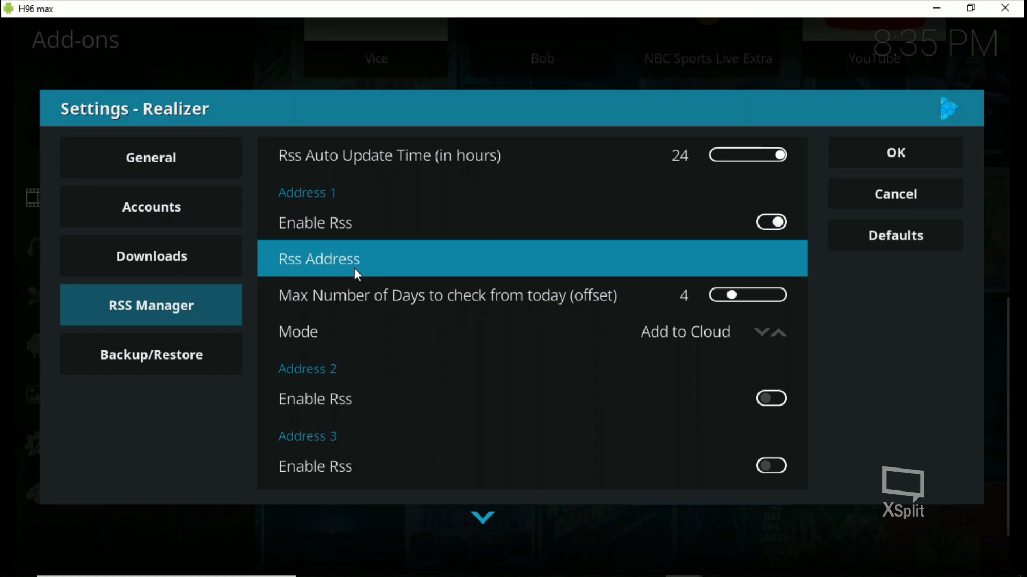
click(353, 268)
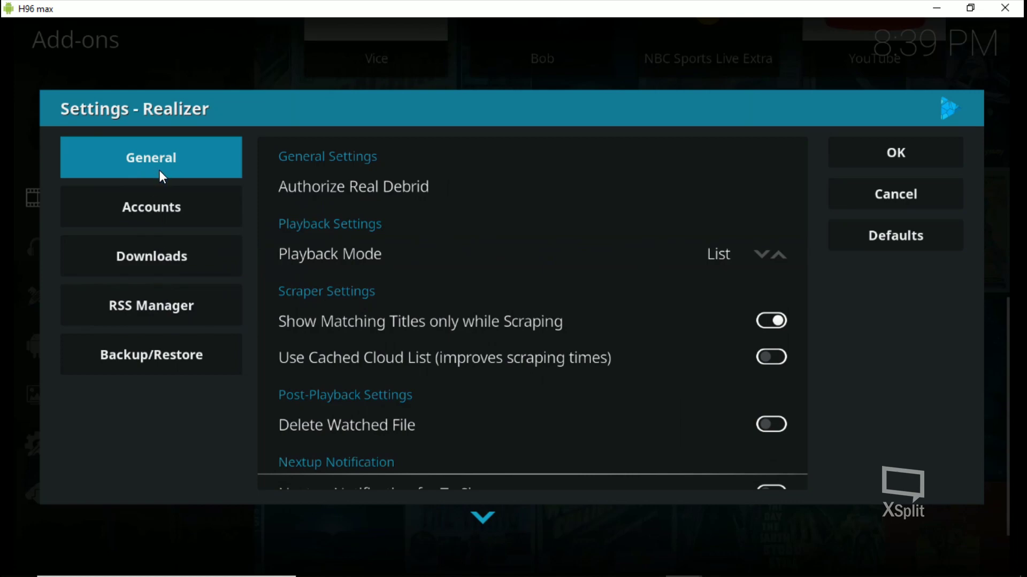
- Run Authorize Real Debrid and complete the device-code authorization
key(Right)
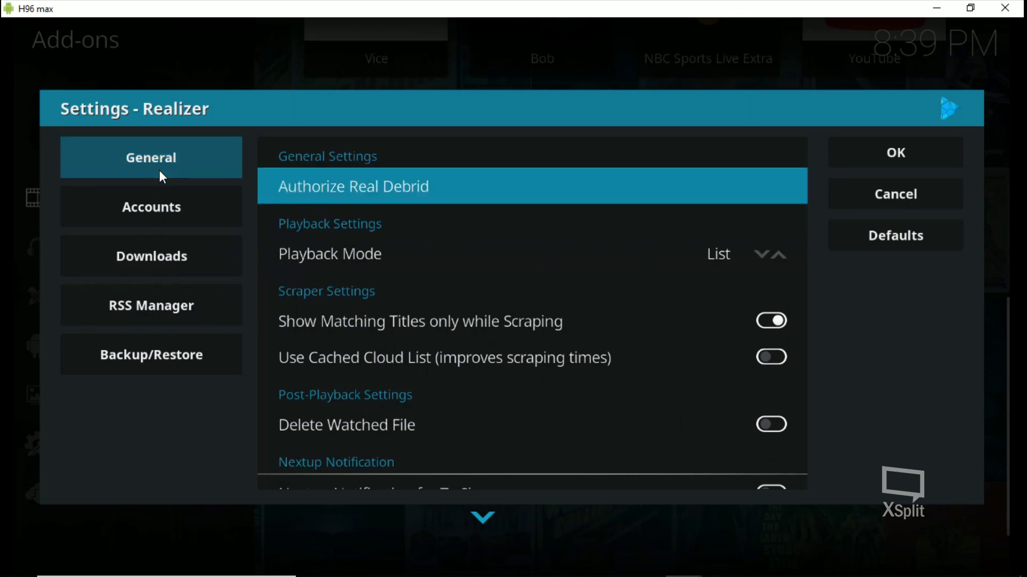
key(Escape)
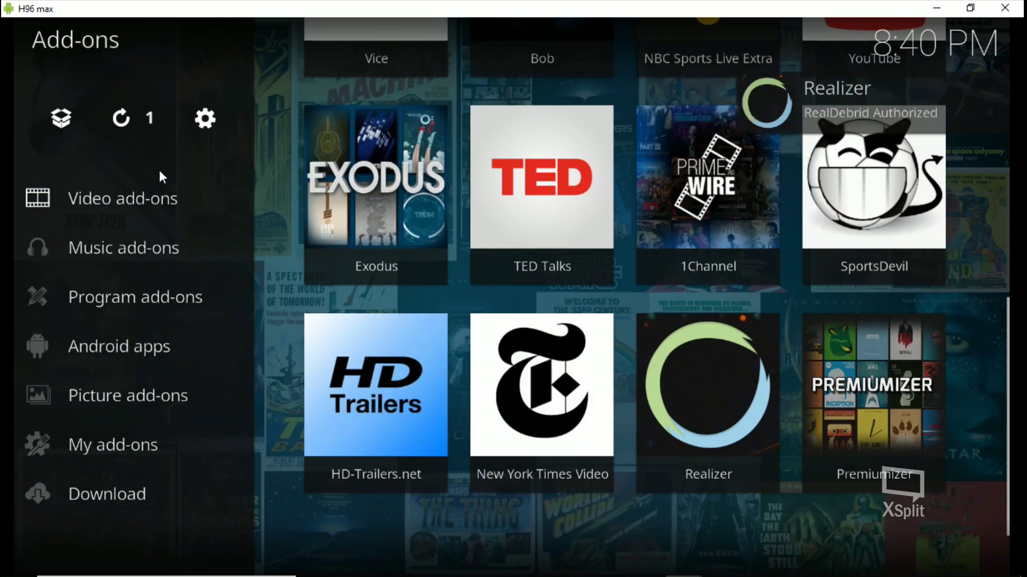
- Return to the Kodi home menu and exit Kodi from the Power options
key(Left)
key(Up)
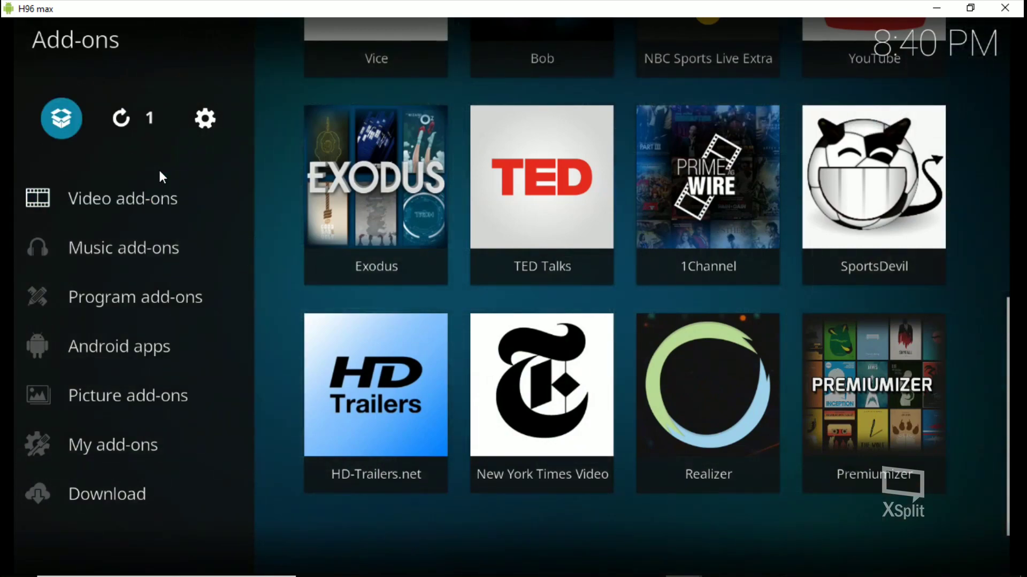
key(Escape)
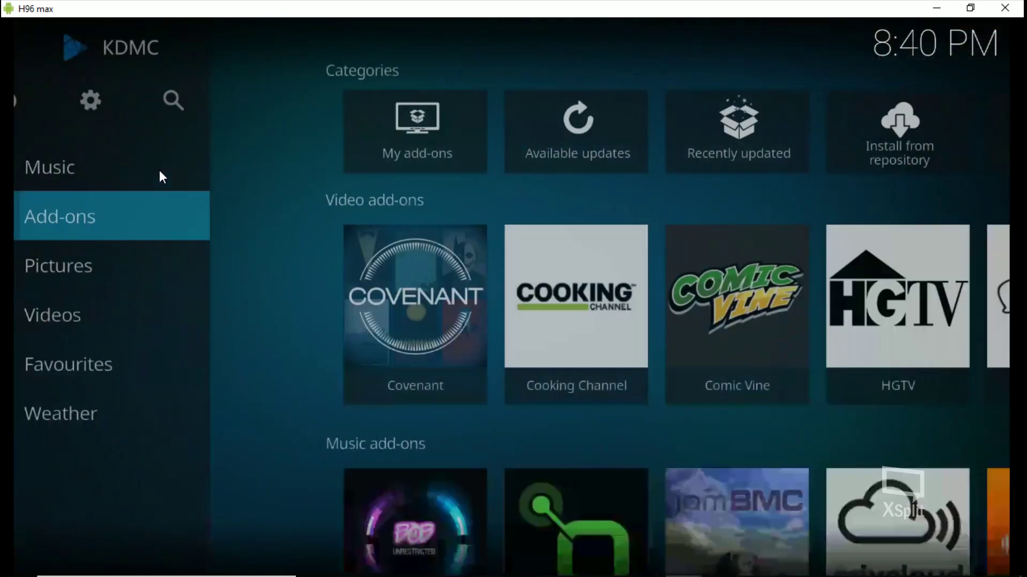
key(Up)
key(Up)
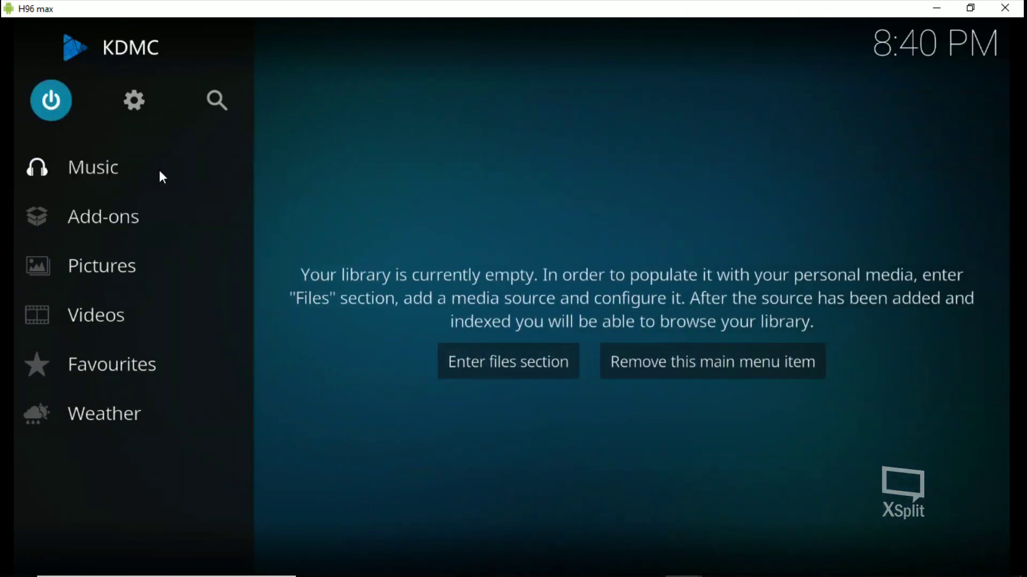
key(Return)
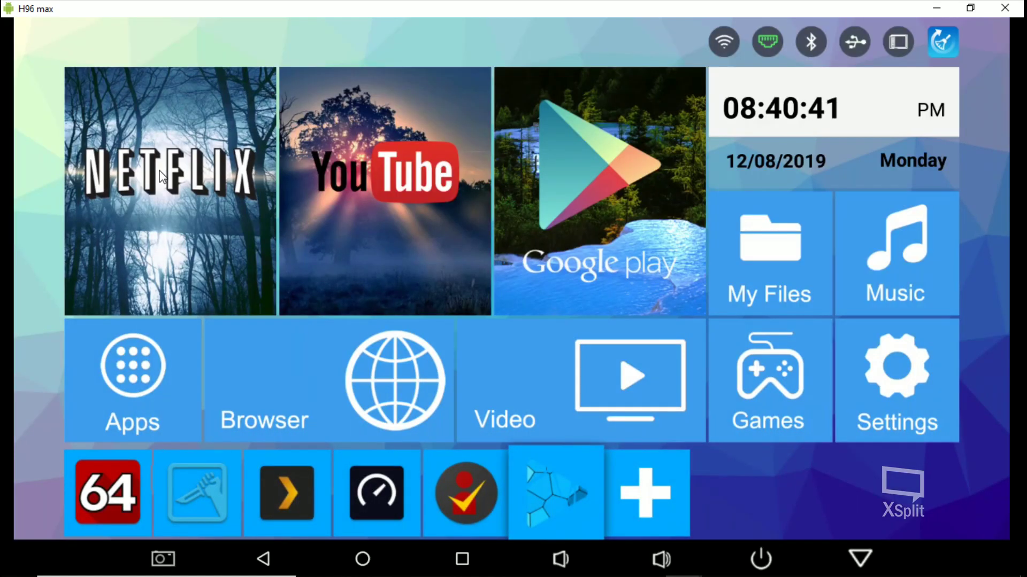
- Relaunch KDMC and open Realizer from the video add-ons
key(Return)
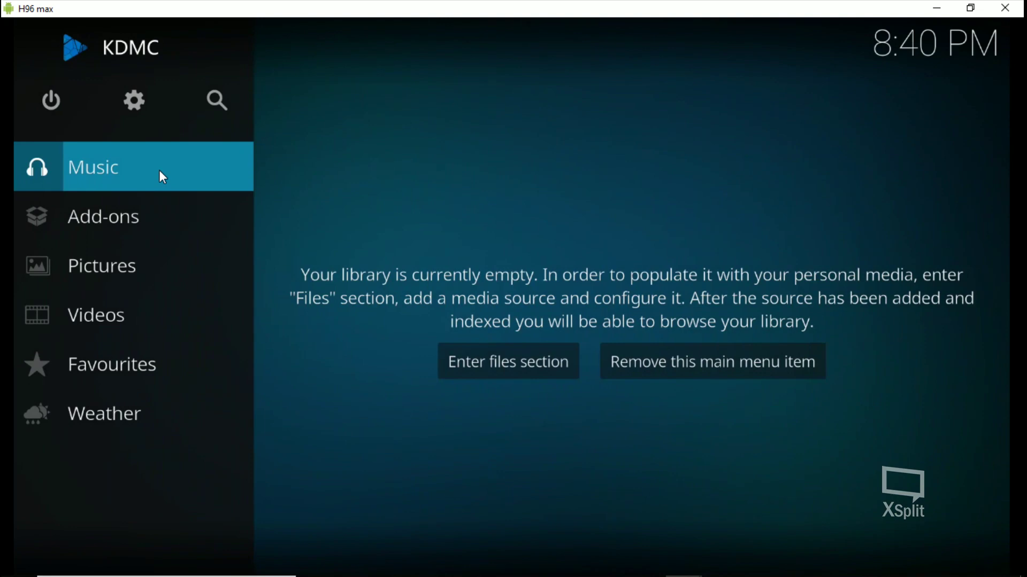
key(Down)
key(Right)
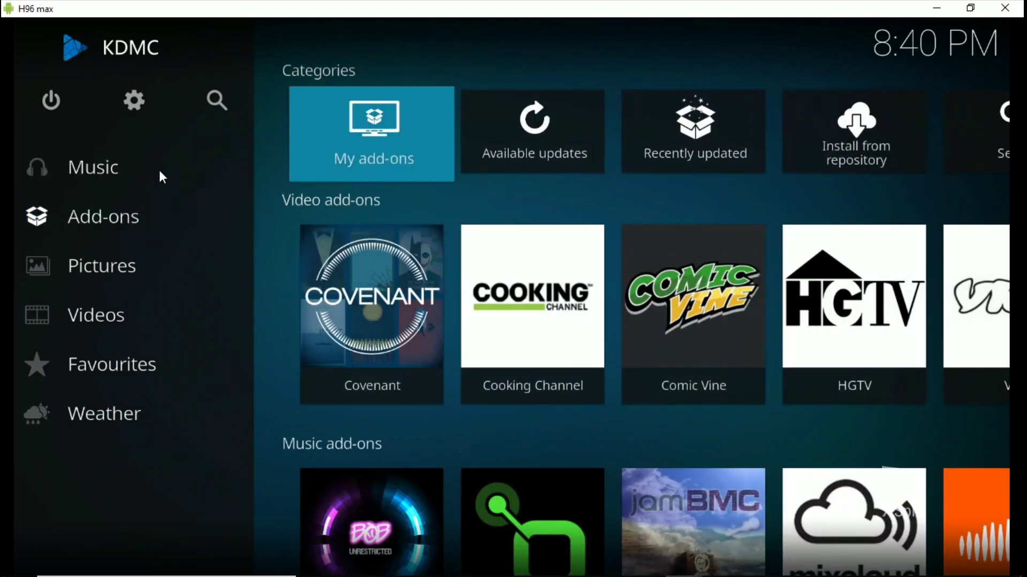
key(Down)
key(Right)
key(Right)
key(Right)
key(Right)
key(Right)
key(Right)
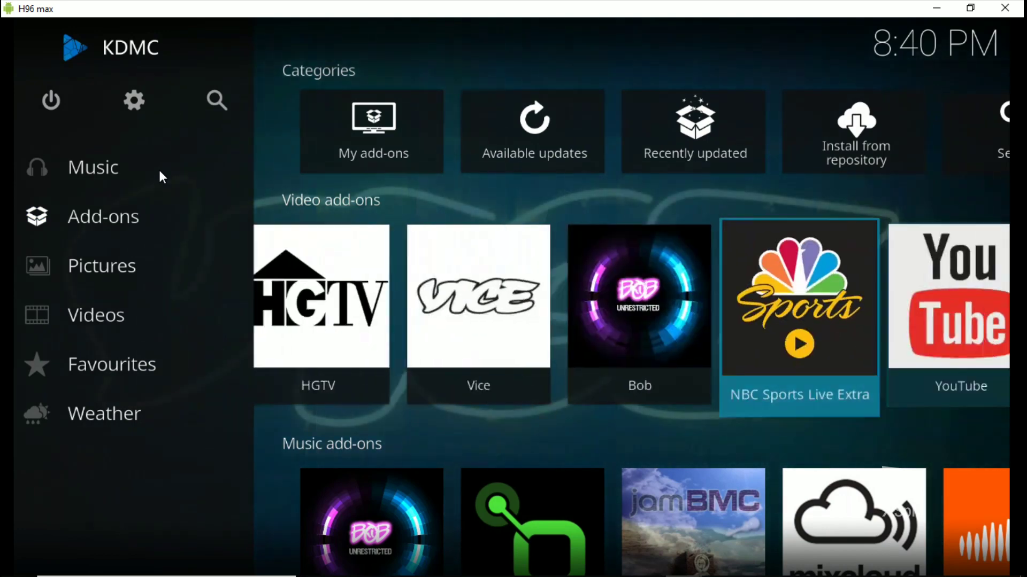
key(Right)
key(Right)
key(Right)
key(Right)
key(Right)
key(Right)
key(Right)
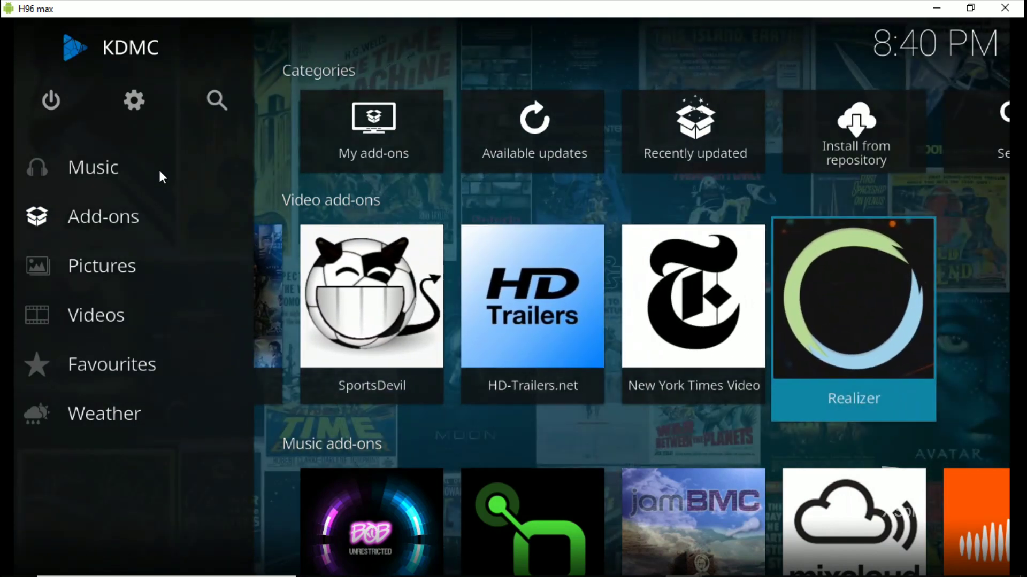
key(Return)
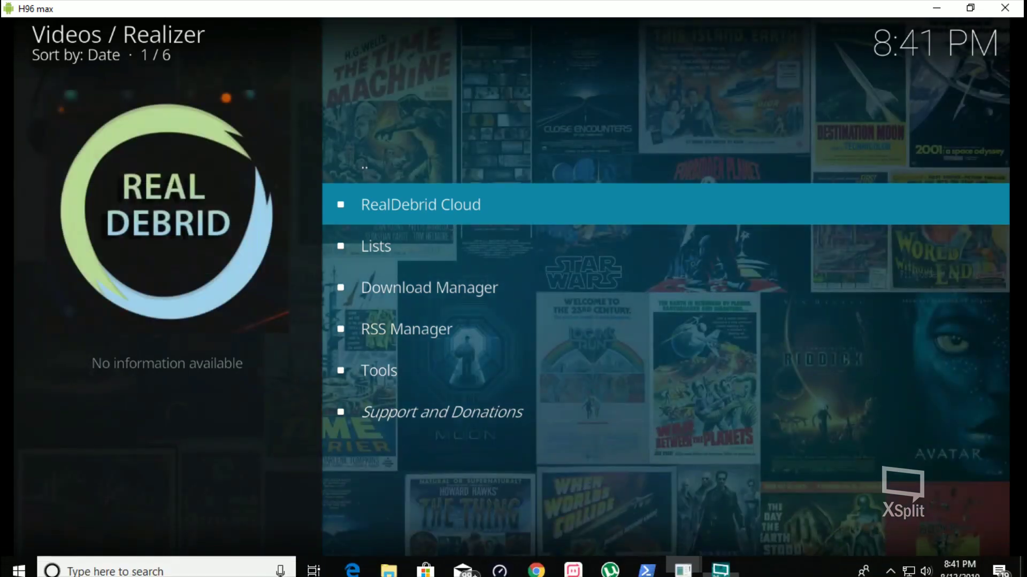
click(536, 563)
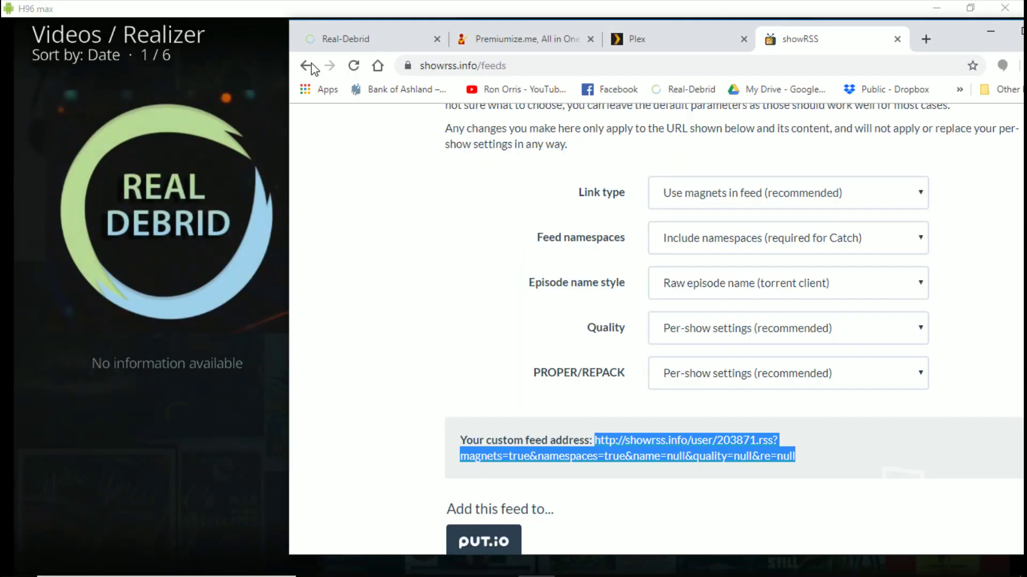
click(348, 41)
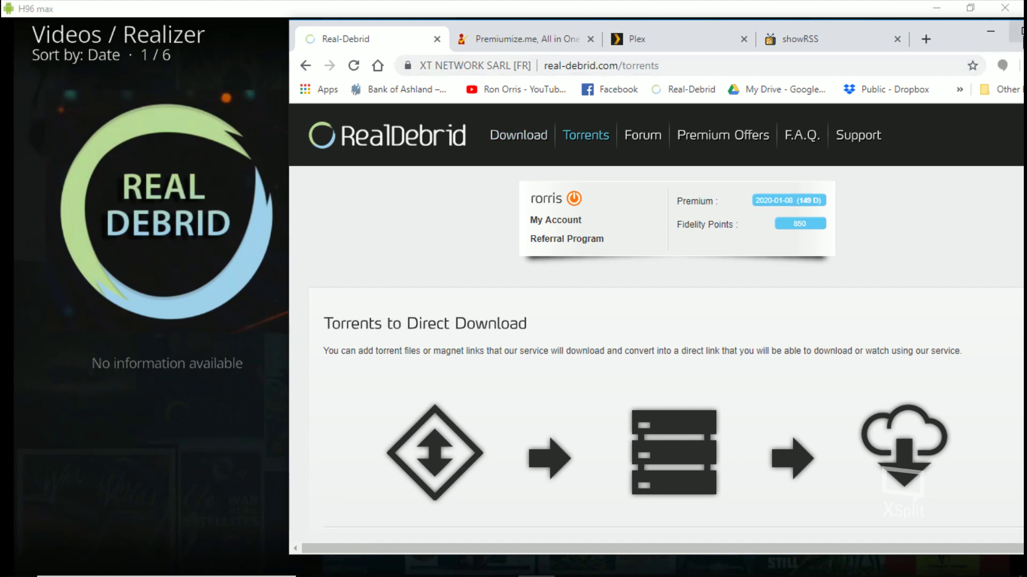
click(1020, 32)
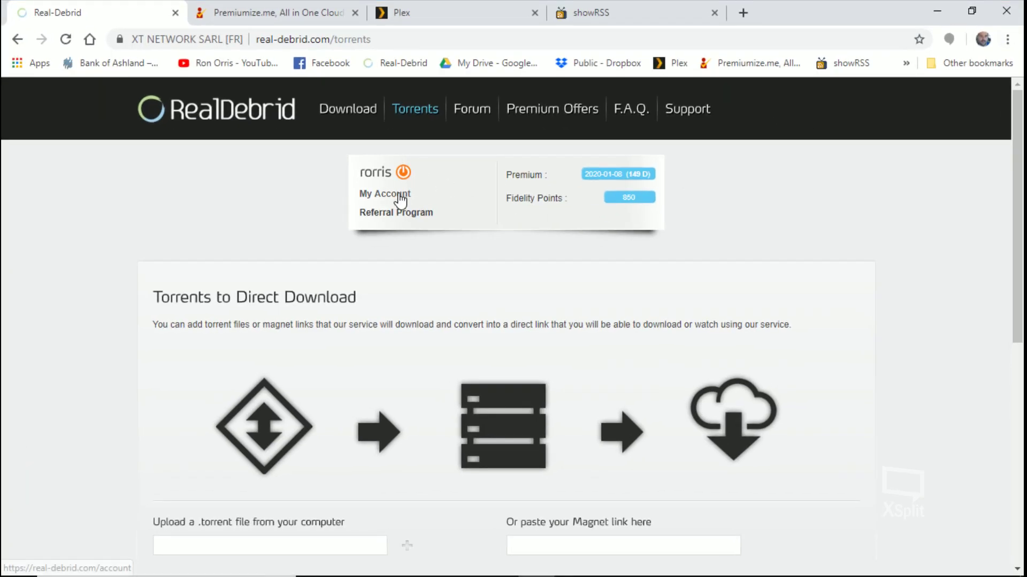
click(400, 201)
scroll(481, 275, down, 3)
scroll(493, 302, down, 3)
scroll(411, 380, down, 3)
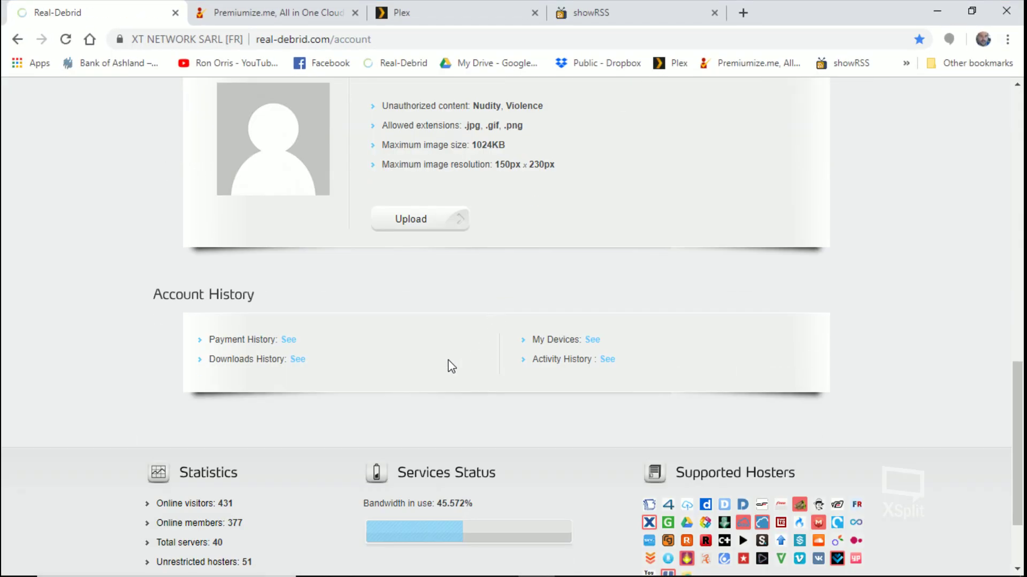
click(297, 360)
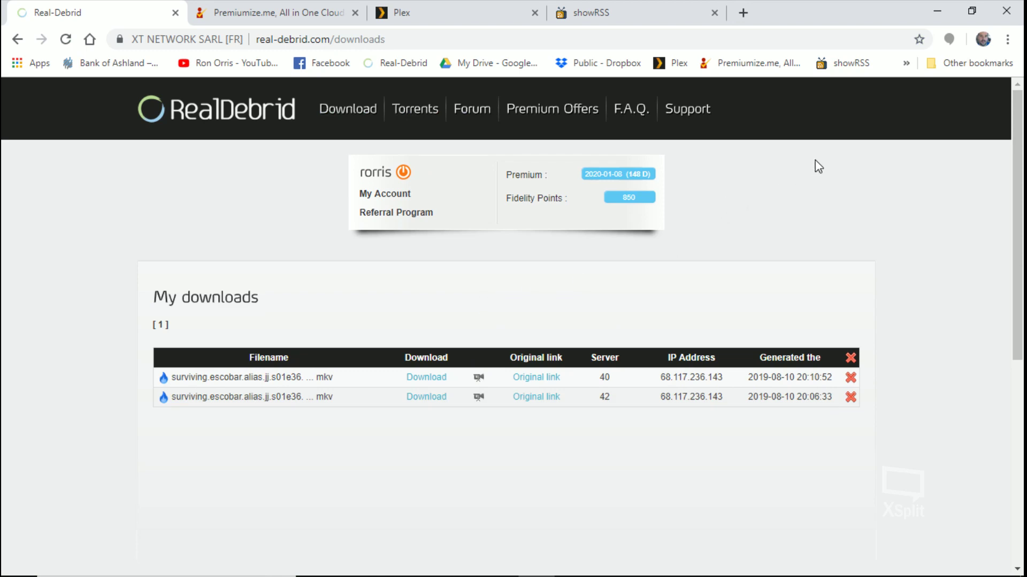
click(935, 11)
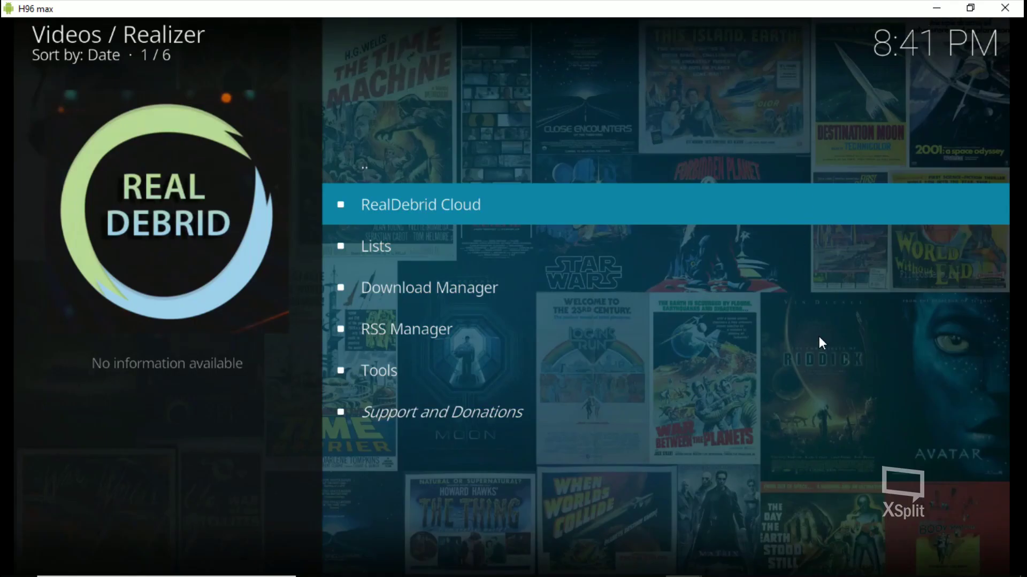
- Open RSS Manager > RSS Manager and run [UPDATE NOW]
key(Down)
key(Down)
key(Down)
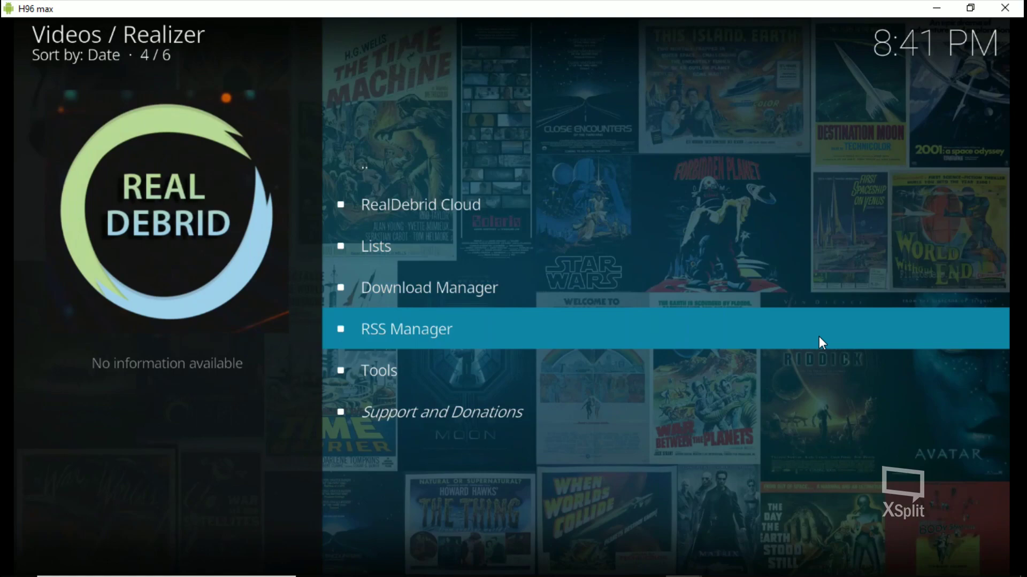
key(Return)
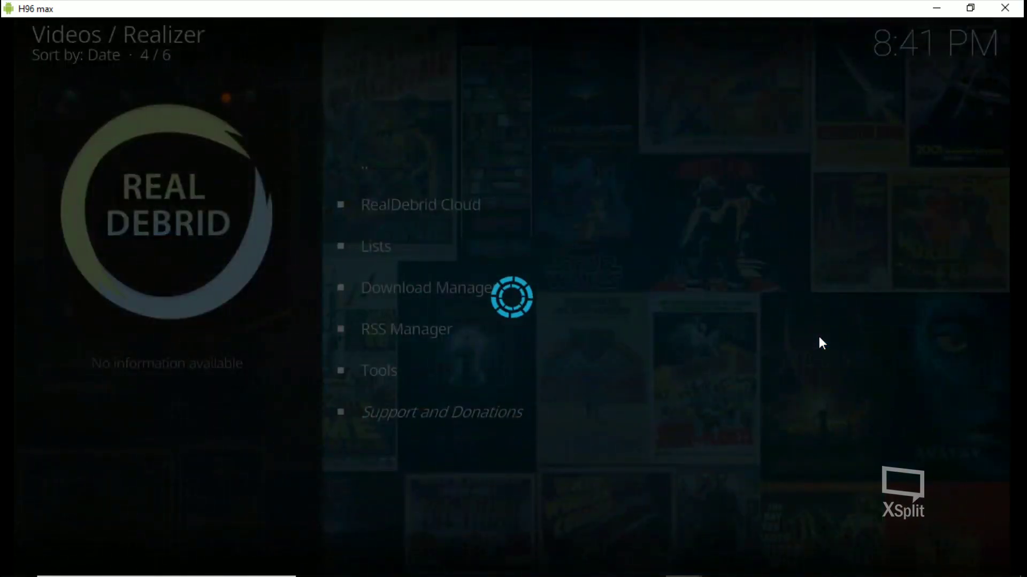
key(Down)
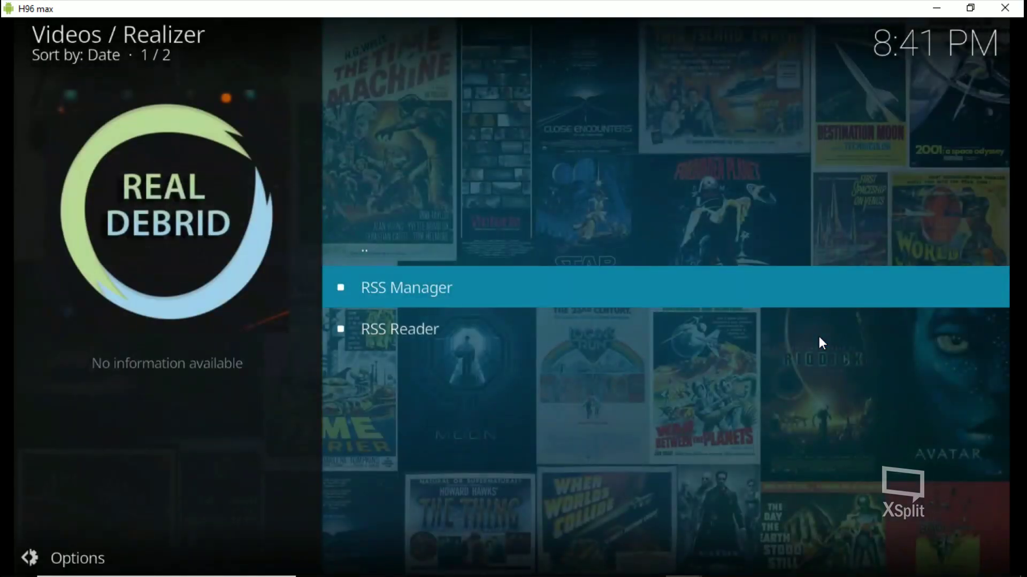
key(Return)
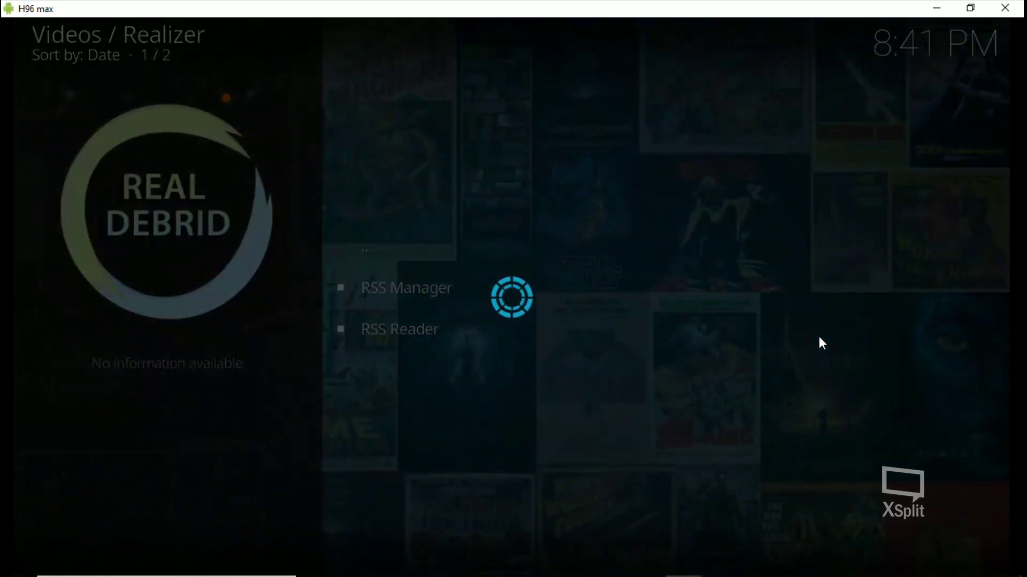
key(Down)
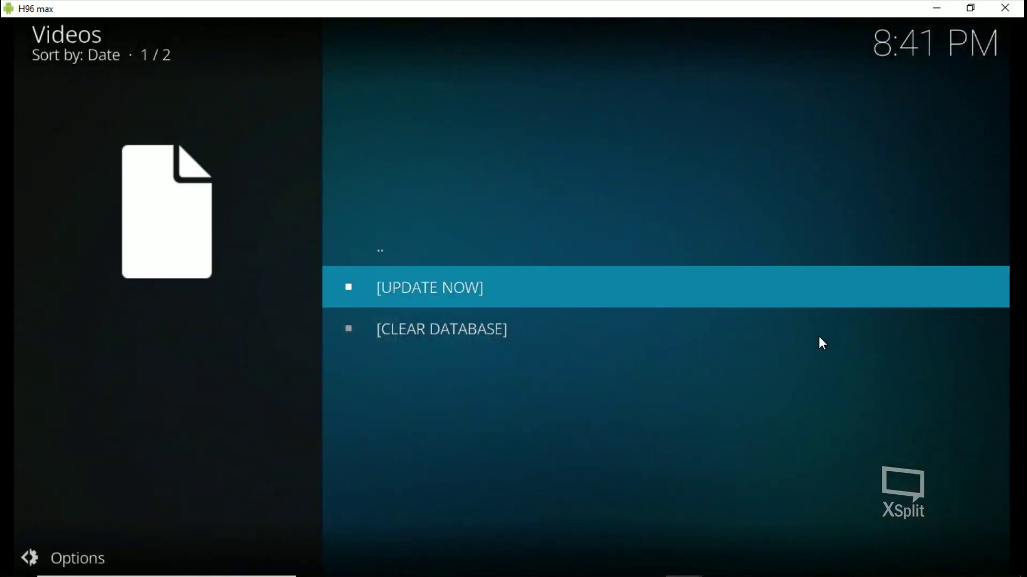
key(Down)
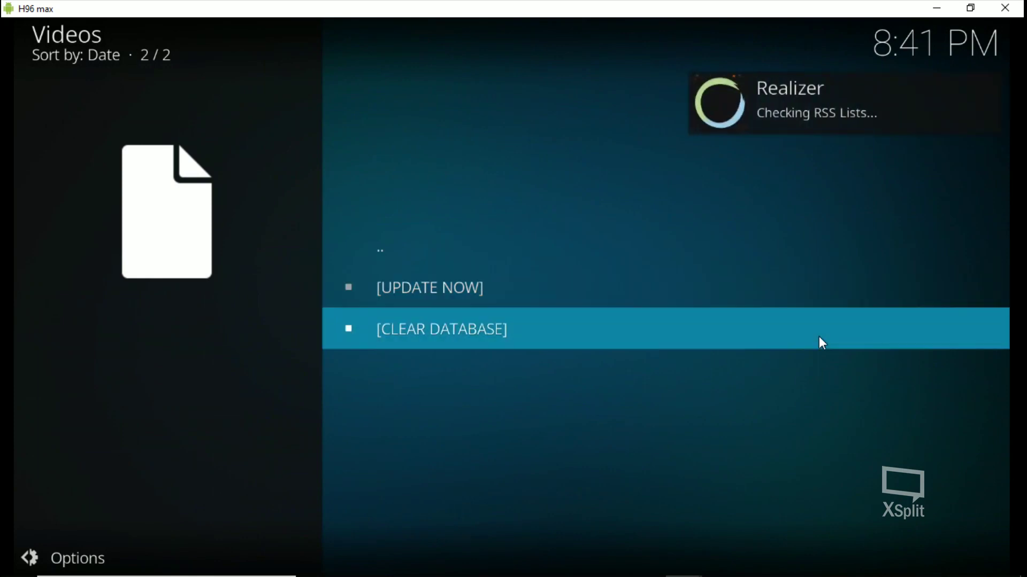
key(Up)
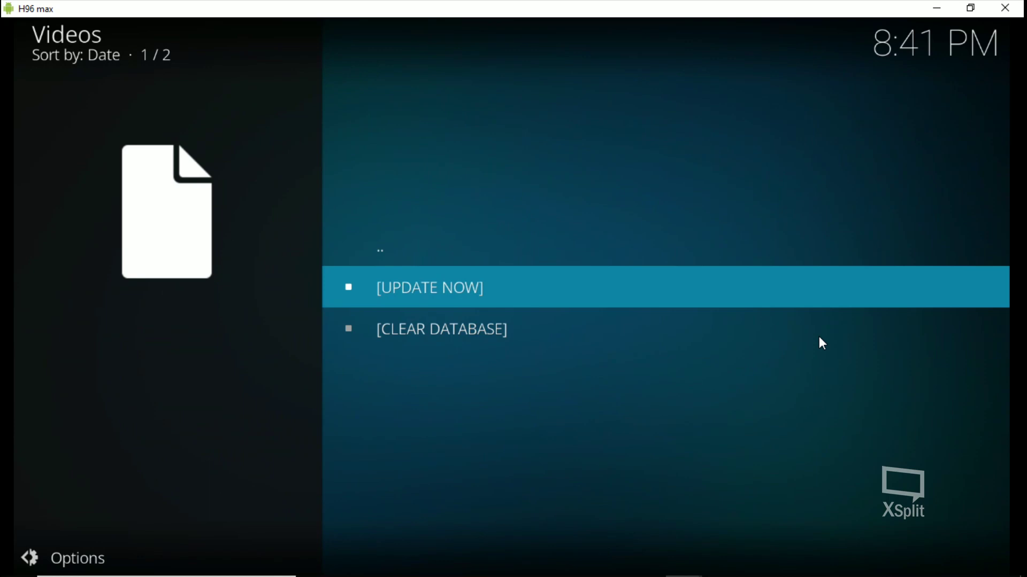
- Go back to the RSS menu, open the RSS Reader, then reopen the RSS Manager tools
key(Up)
key(Return)
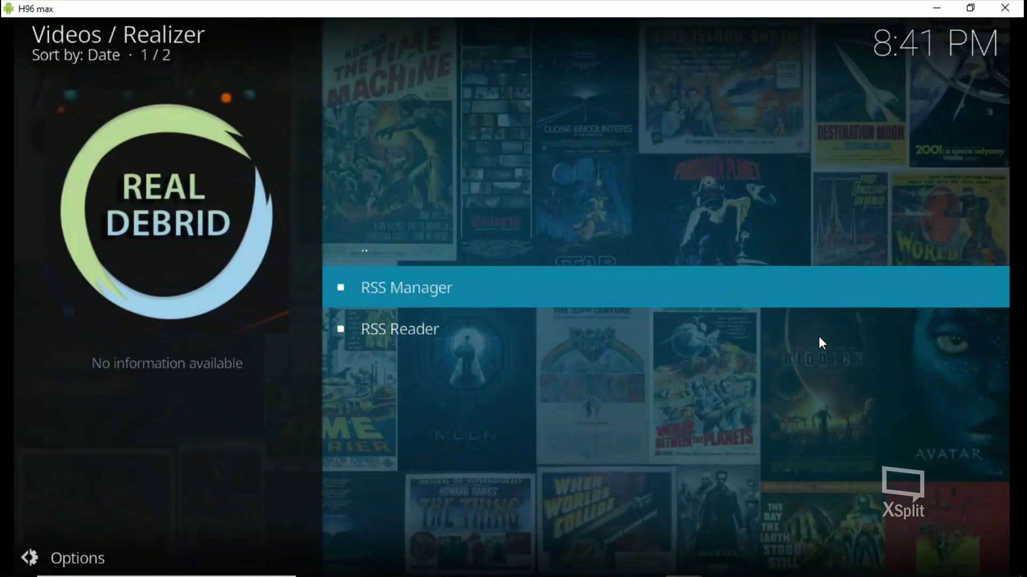
key(Return)
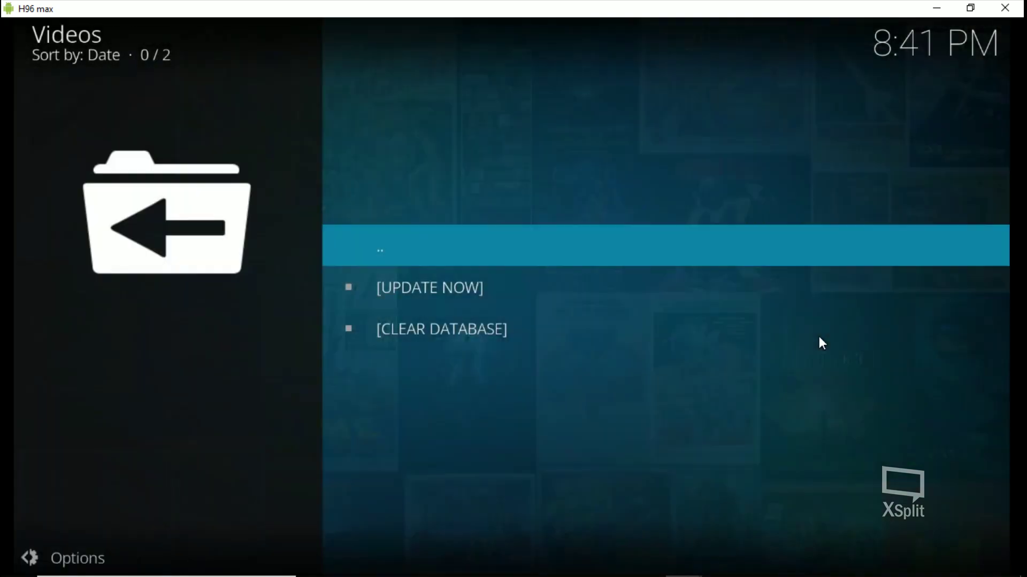
key(Return)
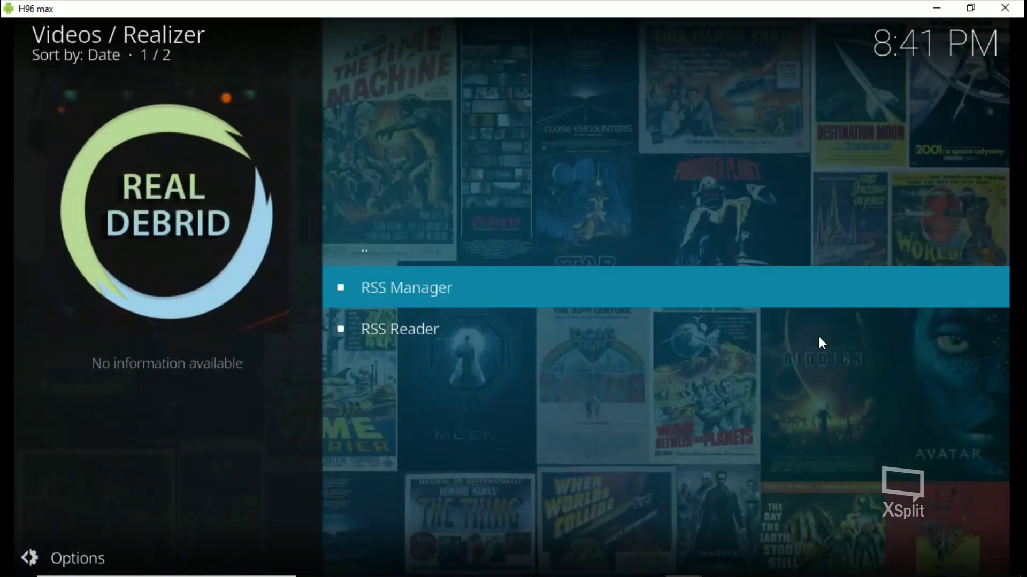
key(Down)
key(Return)
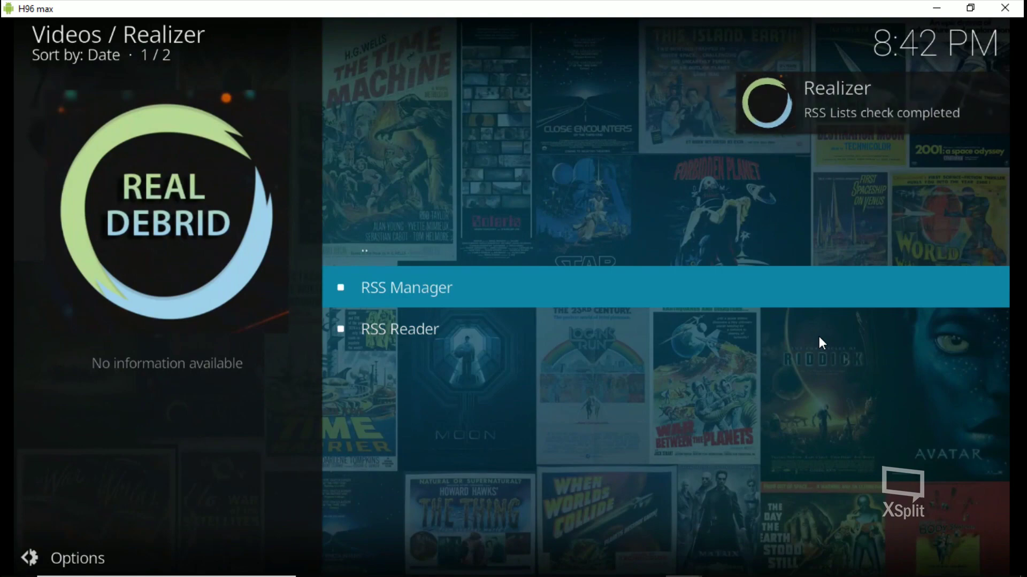
key(Return)
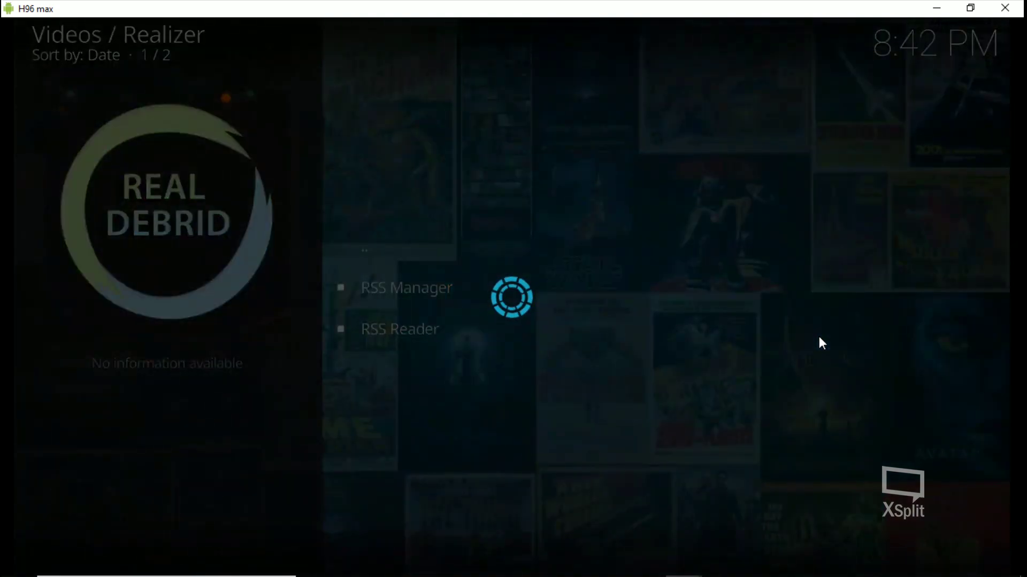
key(Down)
key(Down)
key(Down)
key(Down)
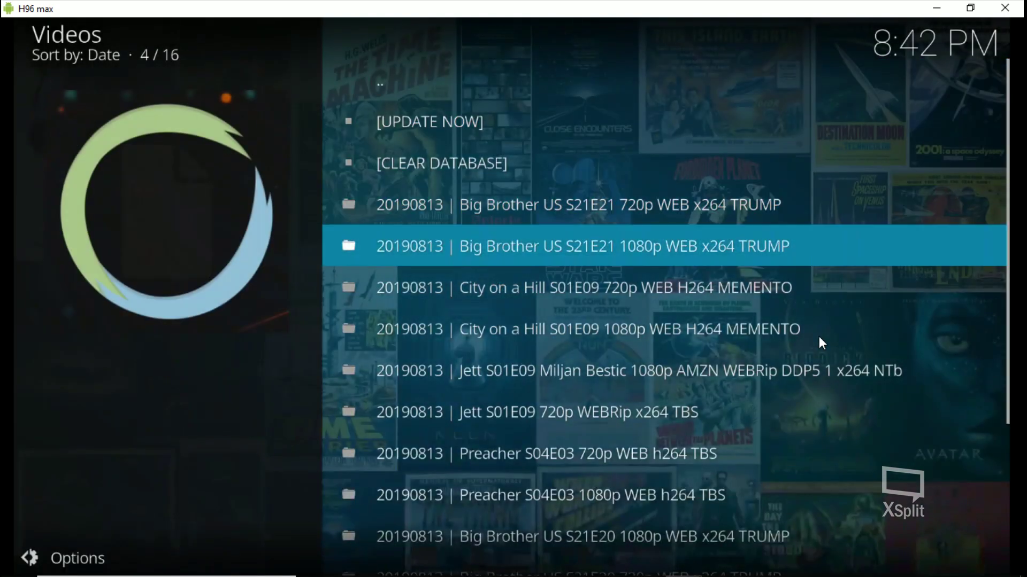
key(Down)
key(Down)
key(Down)
key(Down)
key(Down)
key(Down)
key(Down)
key(Down)
key(Down)
key(Down)
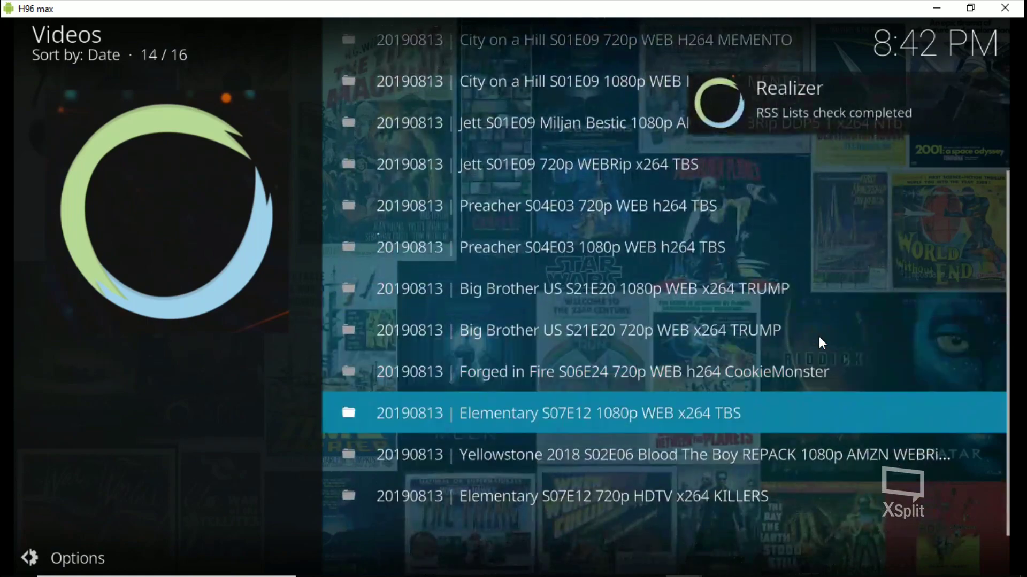
key(Down)
key(Down)
key(Up)
key(Up)
key(Up)
key(Up)
key(Up)
key(Up)
key(Up)
key(Up)
key(Up)
key(Down)
key(Down)
key(Down)
key(Return)
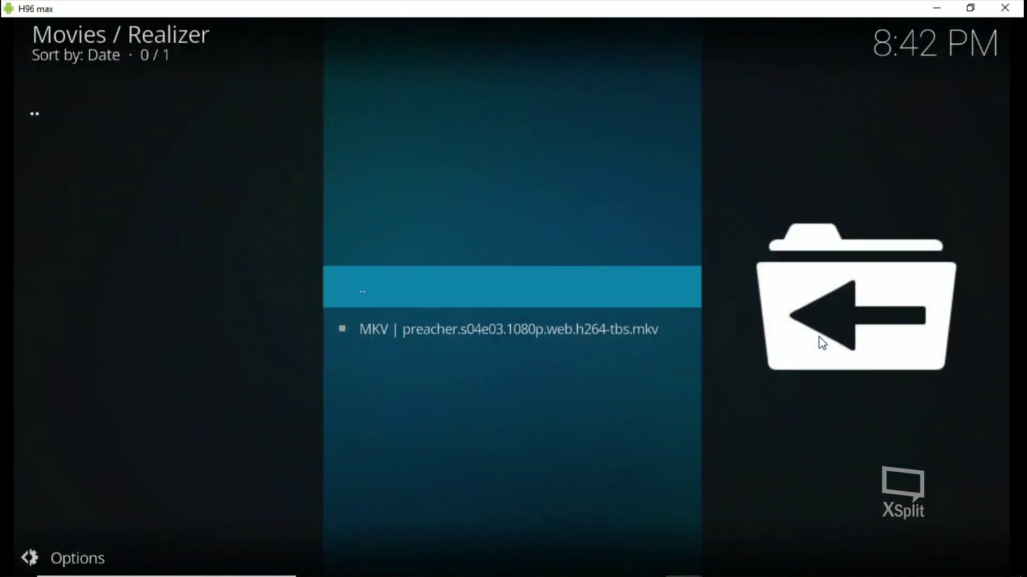
key(Down)
key(Return)
key(Up)
key(Up)
key(Up)
key(Up)
key(Up)
key(Up)
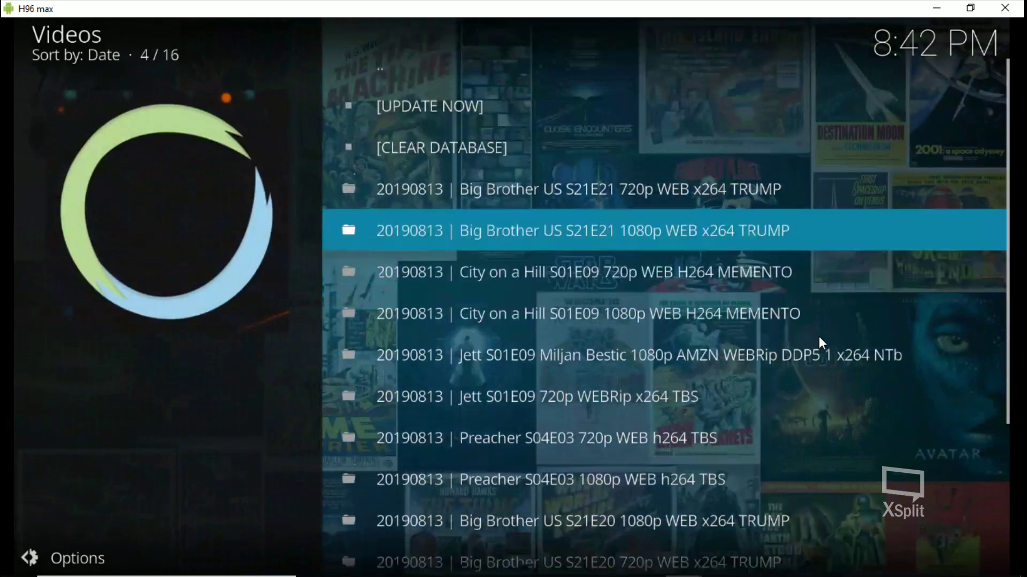
key(Up)
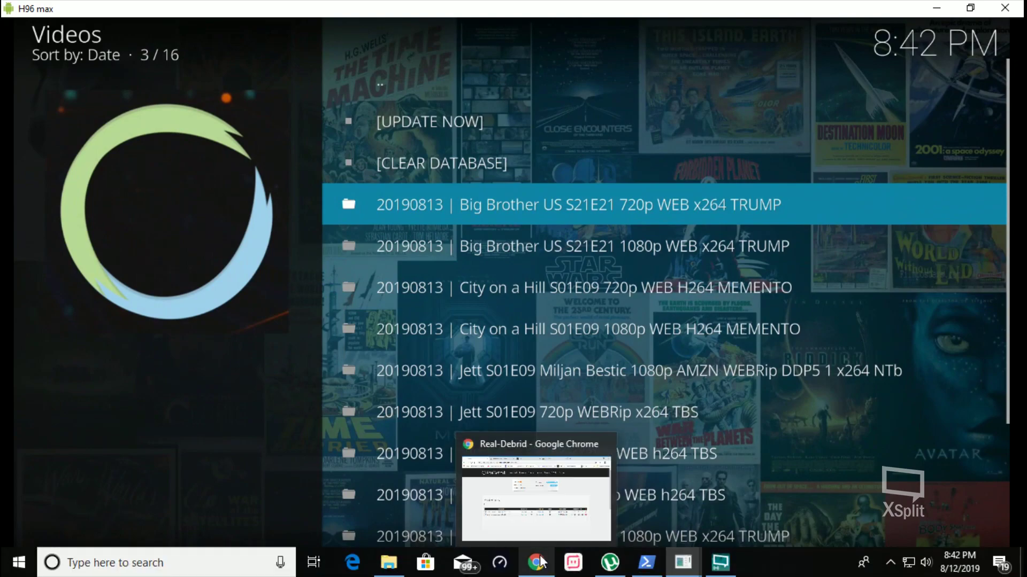
- Bring Chrome forward, switch to showRSS, and open the My shows episode timeline
click(529, 515)
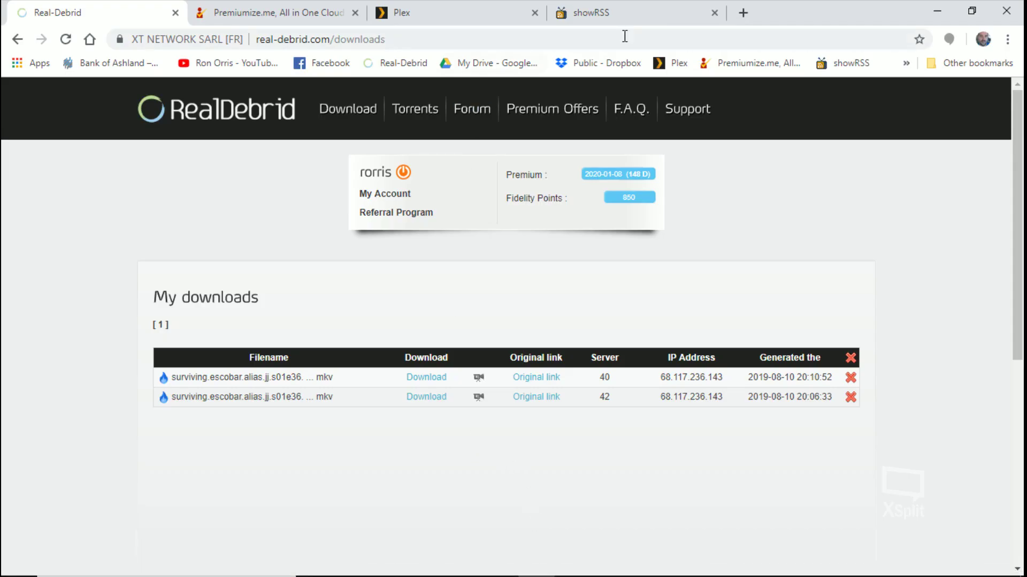
click(654, 16)
scroll(365, 254, up, 3)
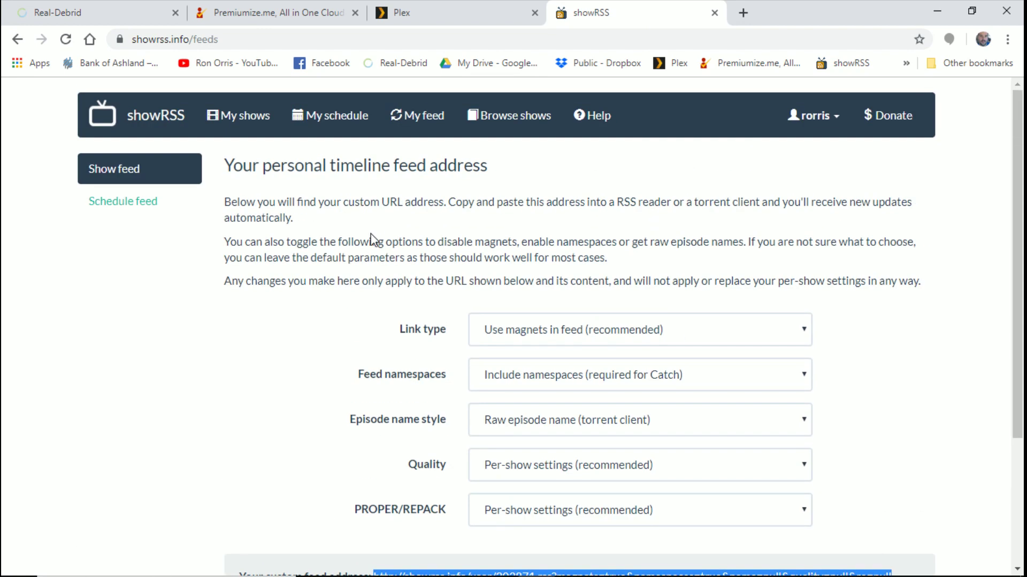
click(233, 116)
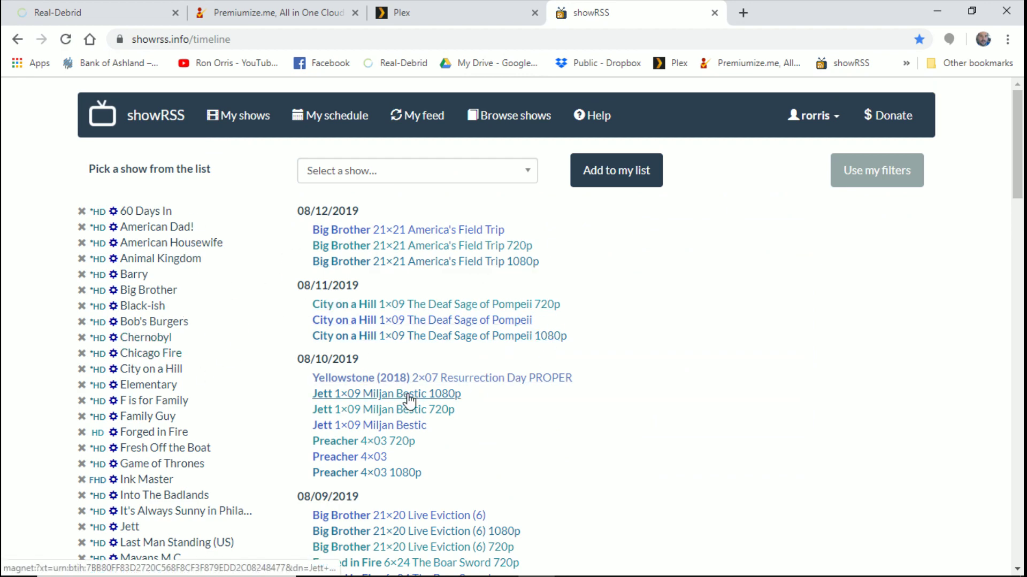
scroll(415, 281, down, 2)
scroll(416, 281, down, 1)
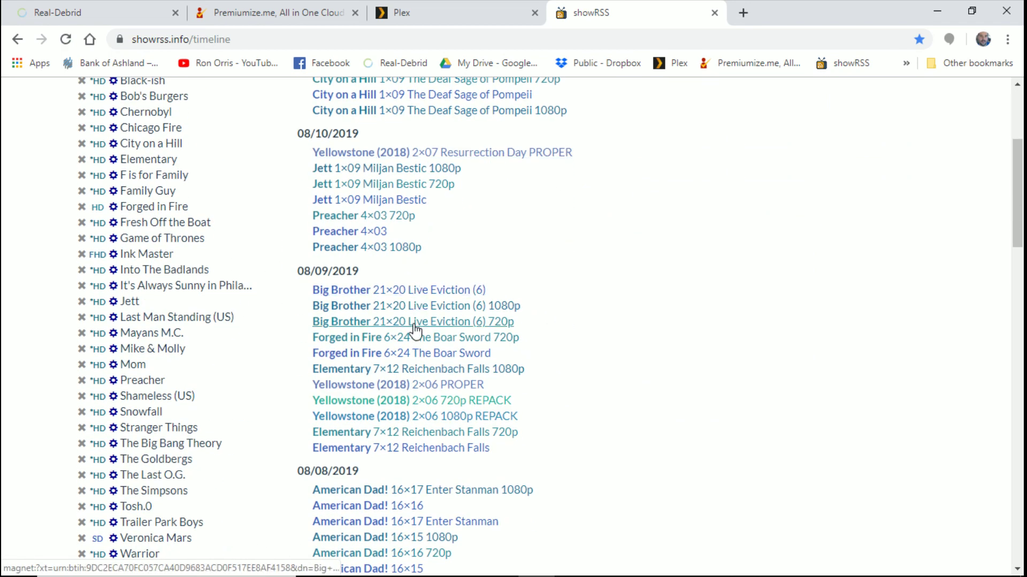
scroll(509, 251, down, 1)
scroll(509, 250, down, 4)
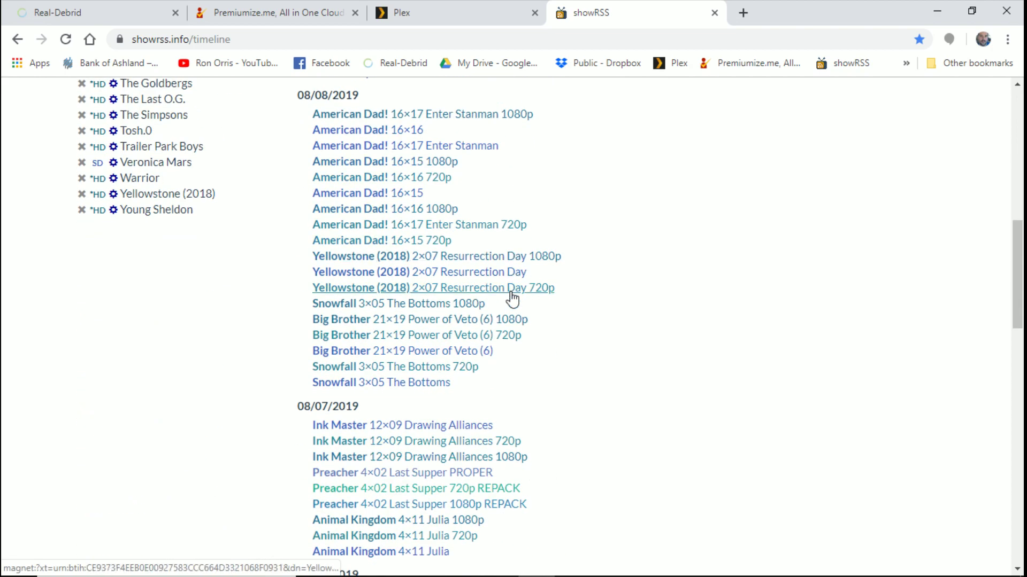
scroll(513, 300, down, 6)
scroll(518, 308, down, 7)
scroll(519, 312, down, 2)
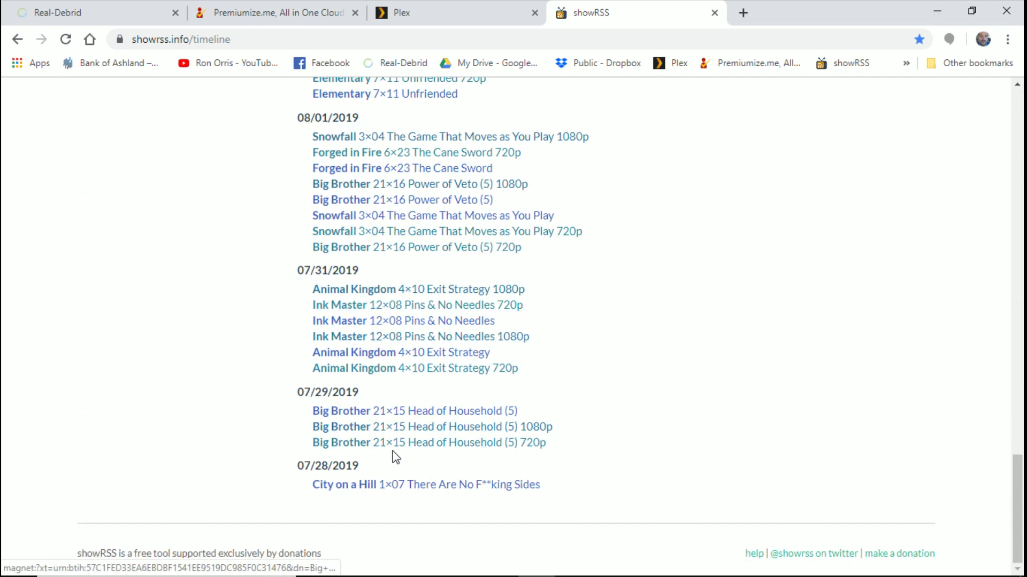
scroll(415, 367, up, 10)
scroll(416, 367, up, 4)
scroll(425, 360, up, 5)
scroll(429, 360, up, 5)
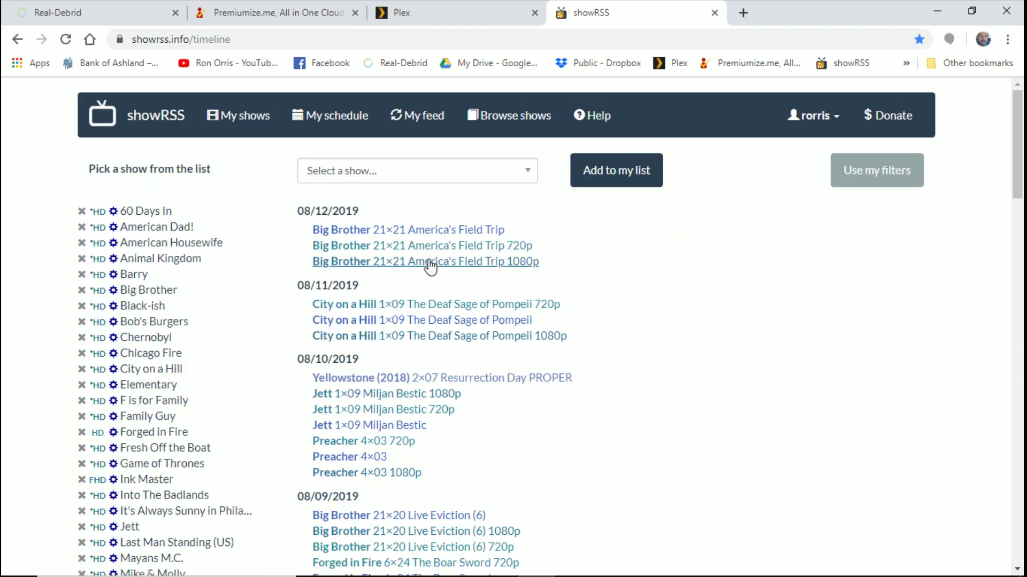
- Open Premiumize.me's Features > RSS Manager page
click(282, 18)
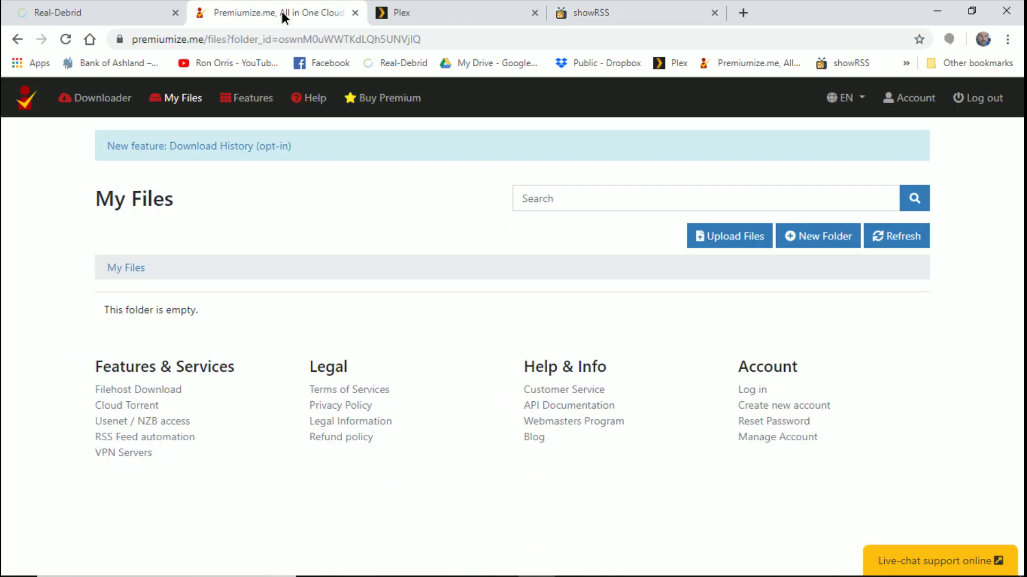
click(254, 109)
scroll(273, 257, down, 3)
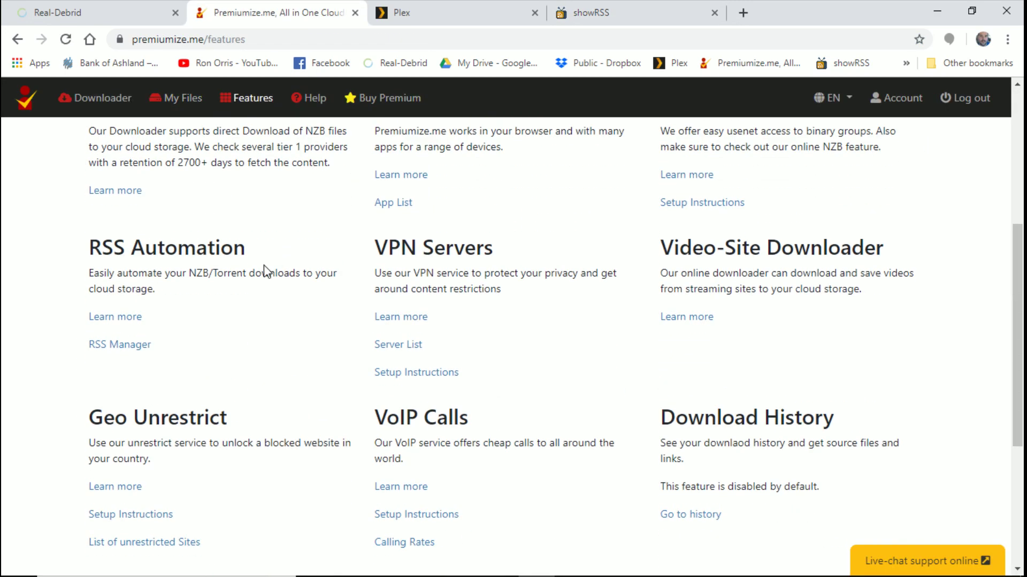
click(118, 345)
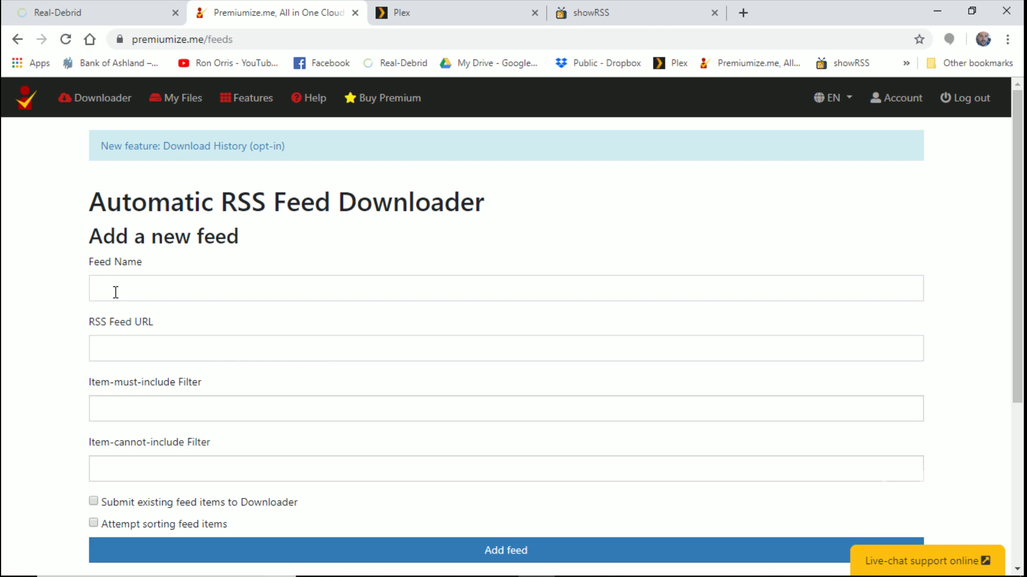
scroll(401, 296, down, 3)
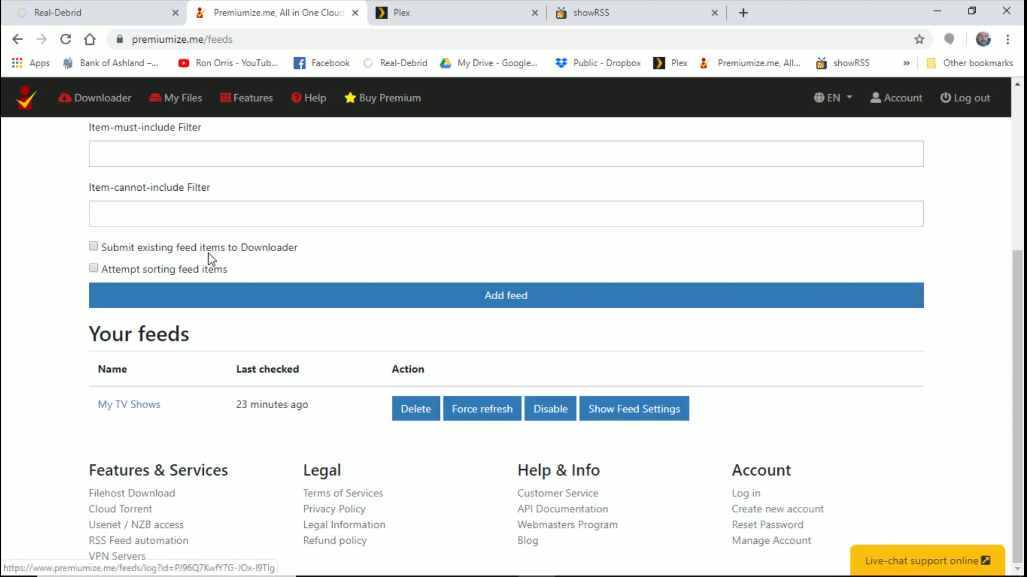
- Confirm My Files > Feed Downloads > My TV Shows is empty, then return to My Files
click(161, 109)
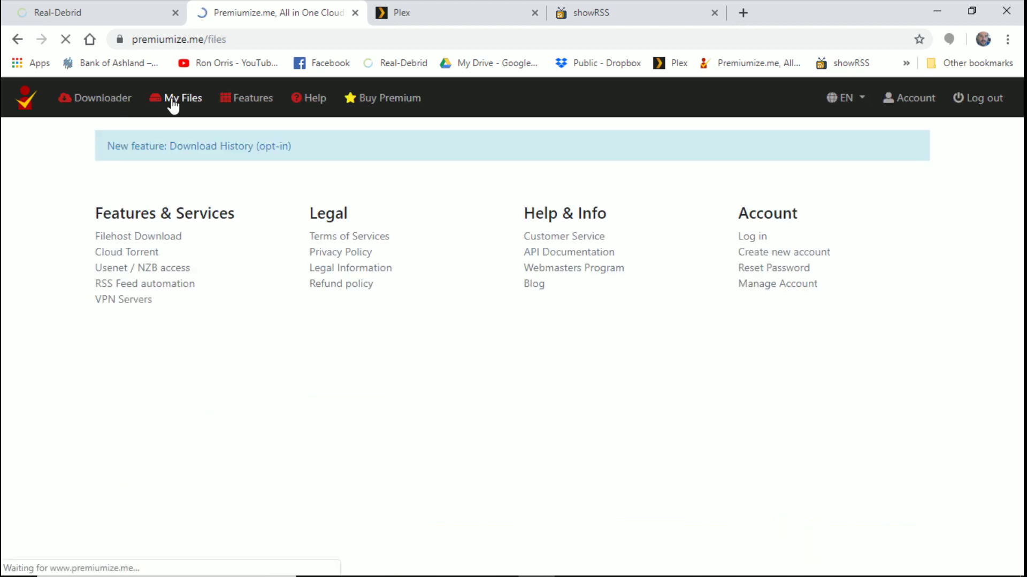
click(185, 358)
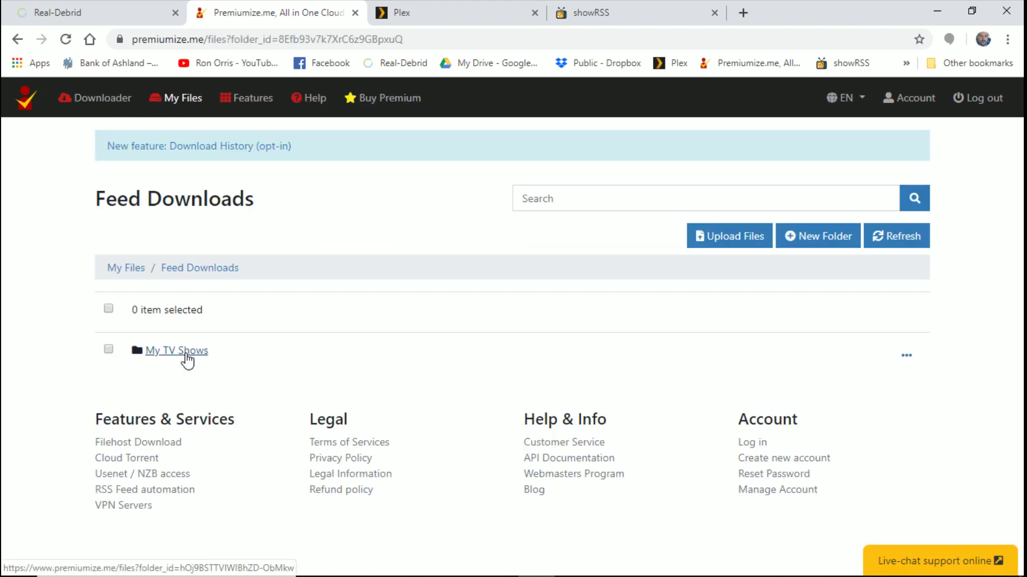
click(185, 353)
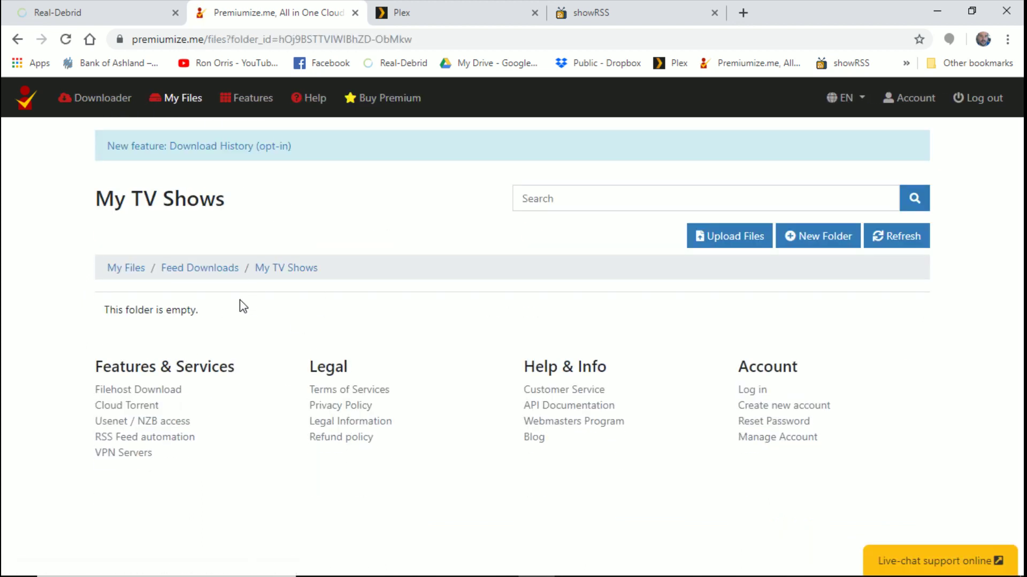
click(452, 18)
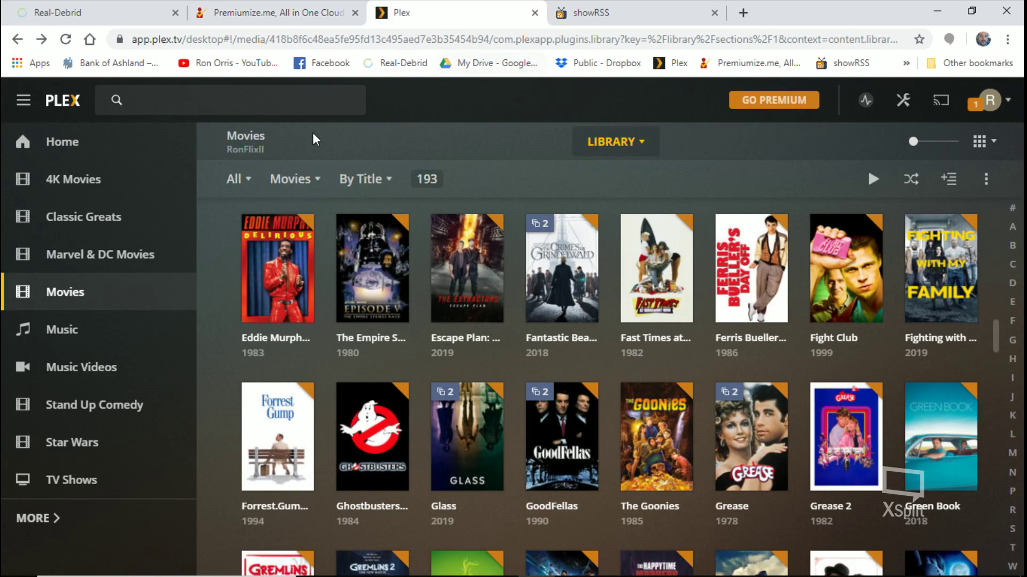
click(257, 13)
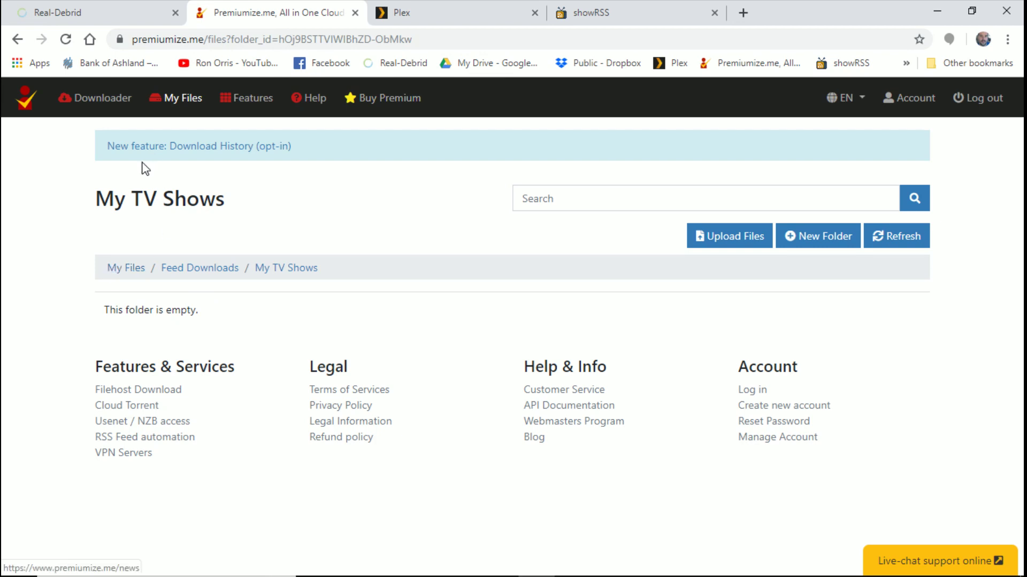
click(126, 268)
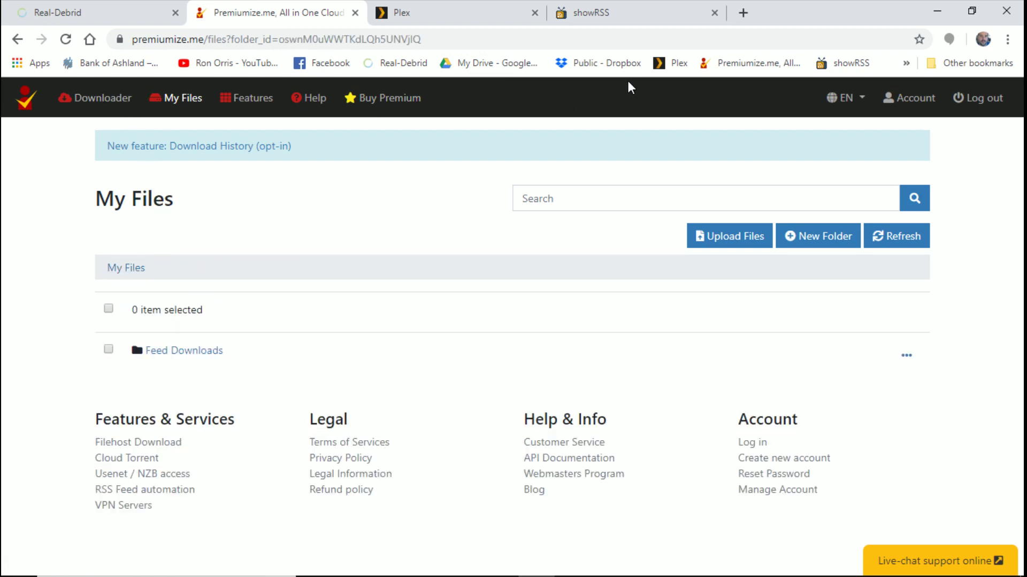
- Hide Chrome and back out of the feed episode list to Realizer's main menu
click(937, 11)
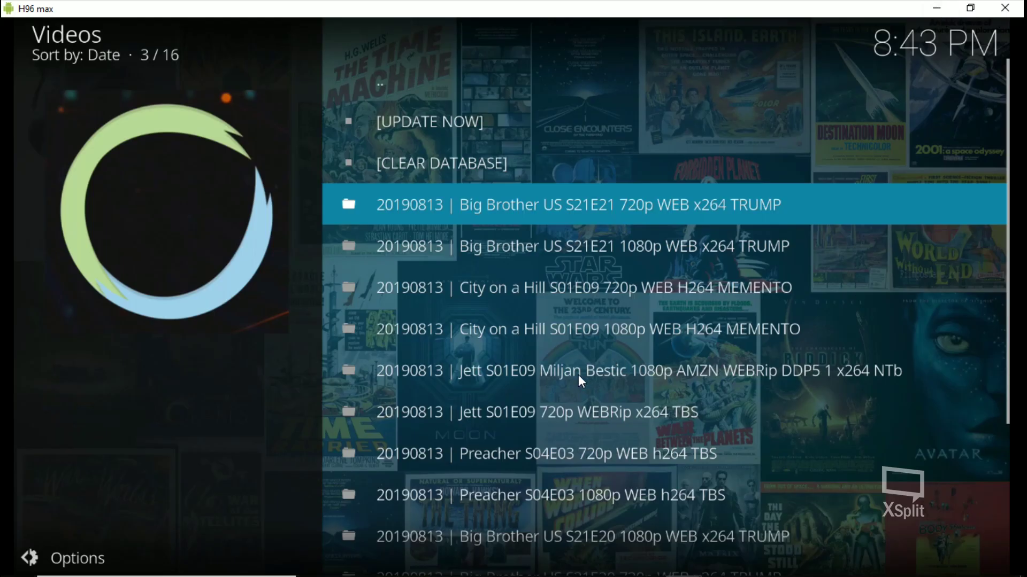
scroll(540, 385, down, 8)
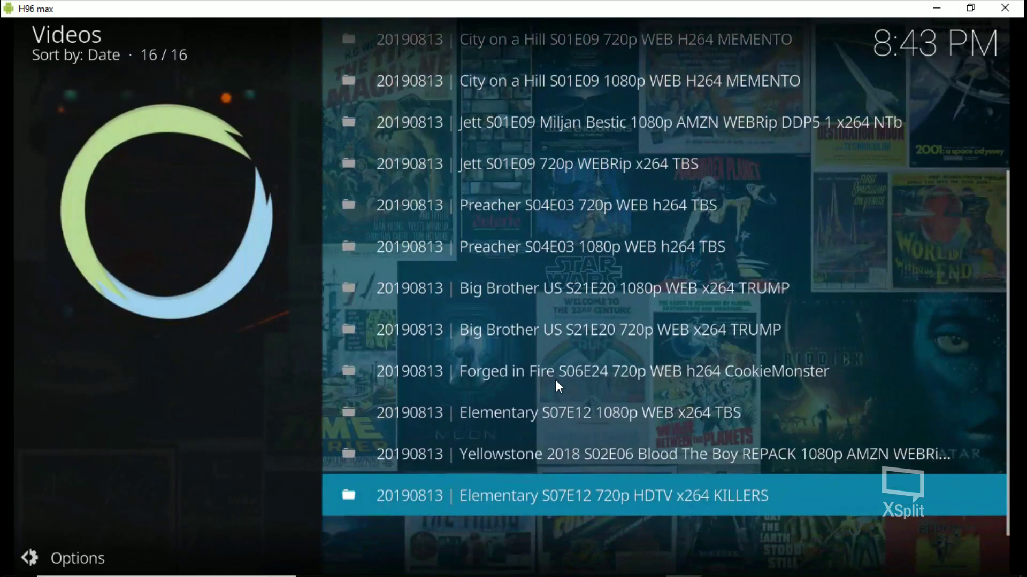
scroll(556, 379, up, 4)
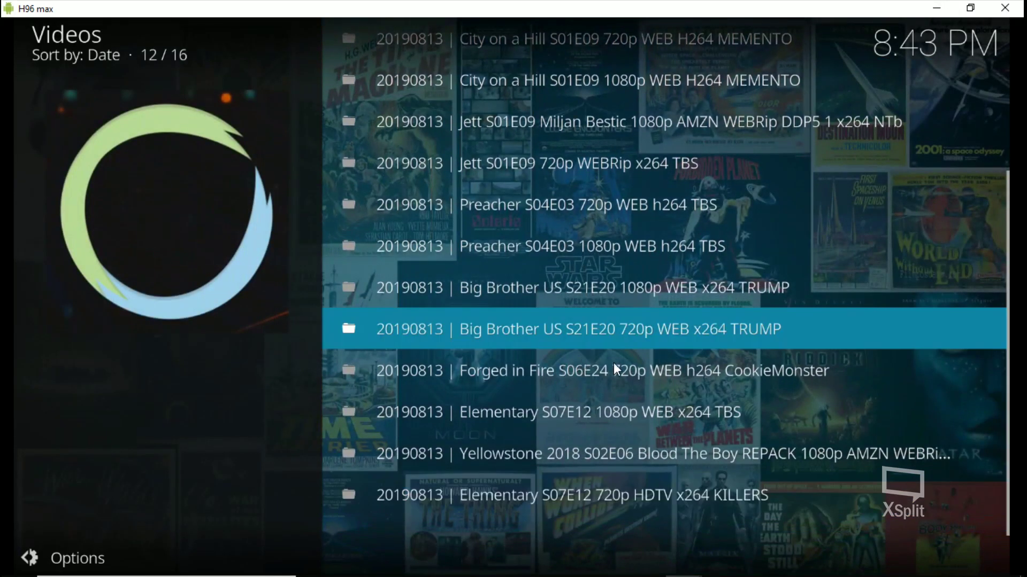
scroll(615, 369, up, 3)
scroll(615, 369, up, 3)
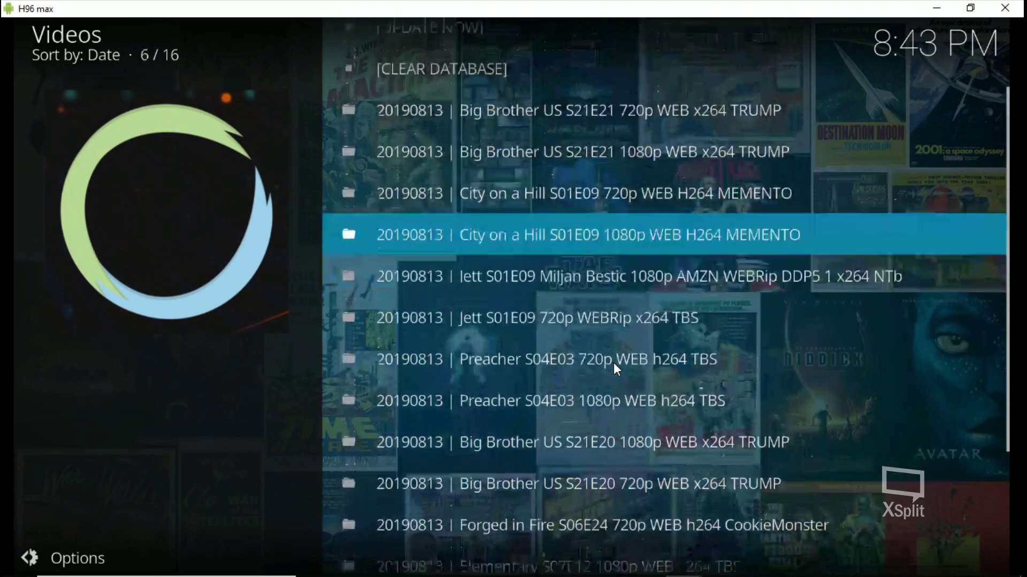
scroll(616, 369, up, 2)
scroll(615, 369, up, 3)
scroll(613, 365, up, 1)
key(Return)
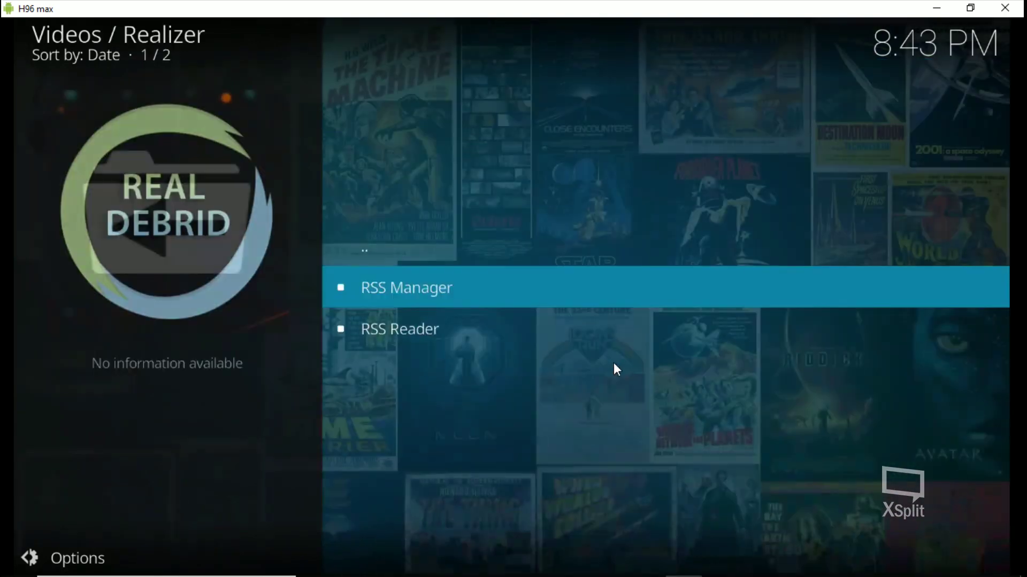
scroll(614, 366, up, 1)
key(Return)
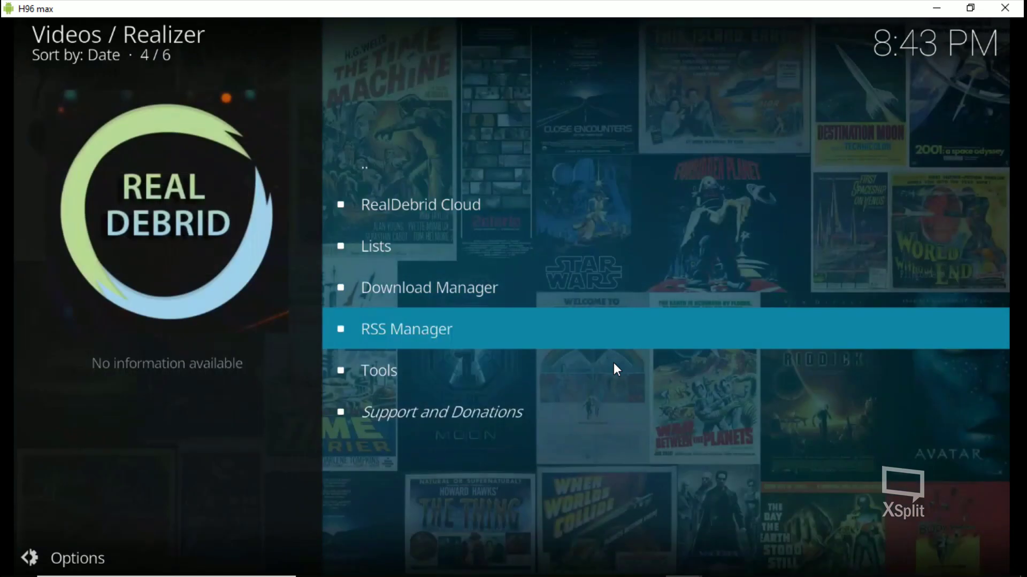
scroll(613, 363, up, 2)
scroll(614, 363, up, 1)
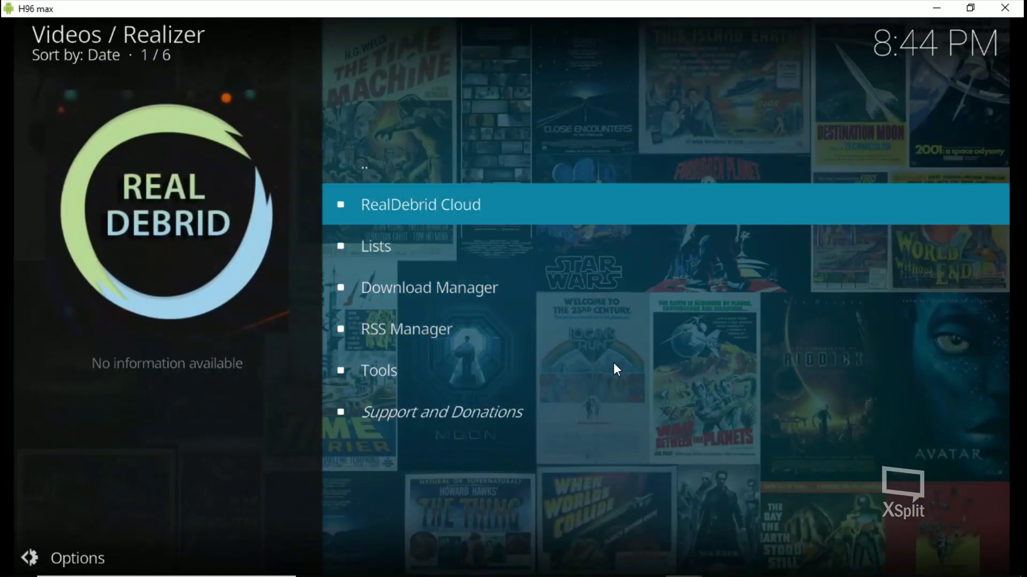
- Open RealDebrid Cloud > Downloads List and select the Surviving Escobar S01E36 MKV
key(Return)
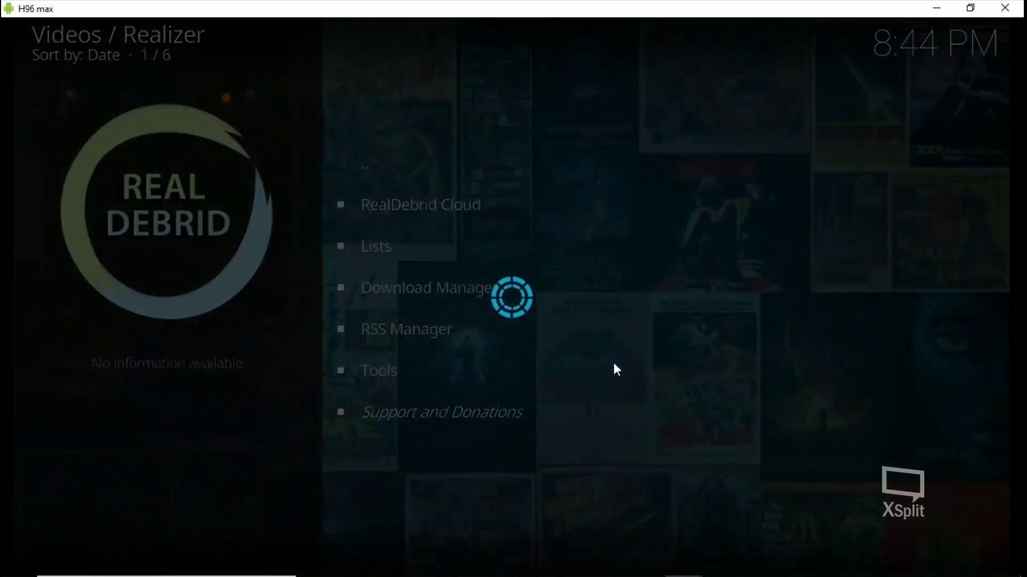
key(Down)
key(Down)
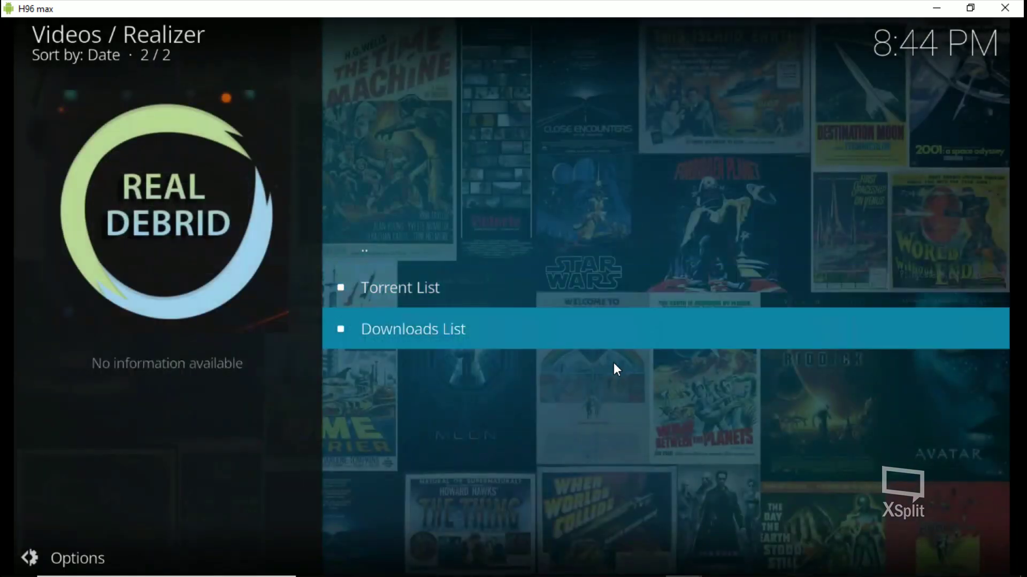
key(Return)
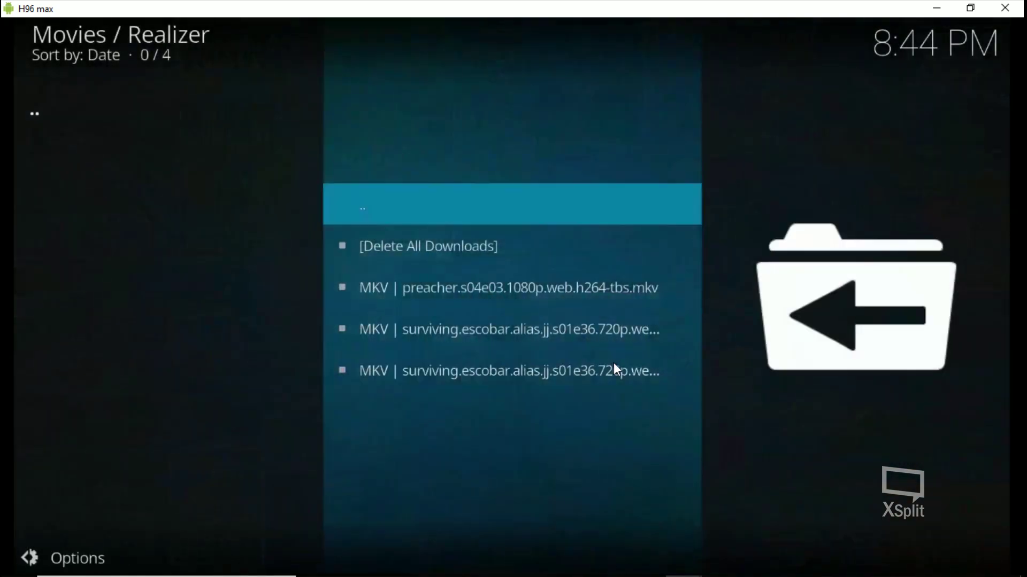
key(Down)
key(Down)
key(Down)
key(Down)
key(Up)
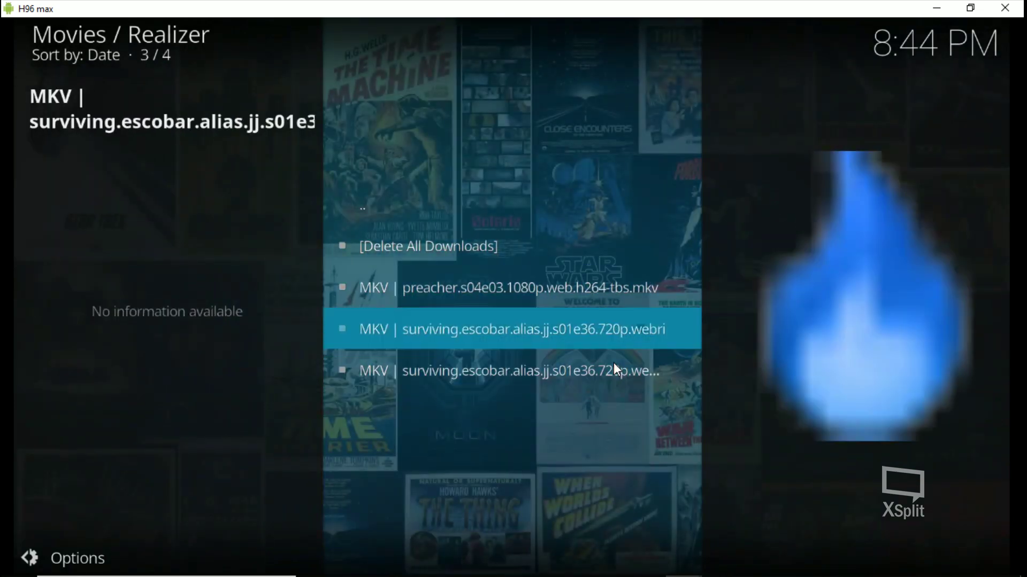
key(Up)
key(Up)
key(Down)
key(Down)
key(Down)
key(Down)
key(Up)
key(Up)
key(Up)
key(Up)
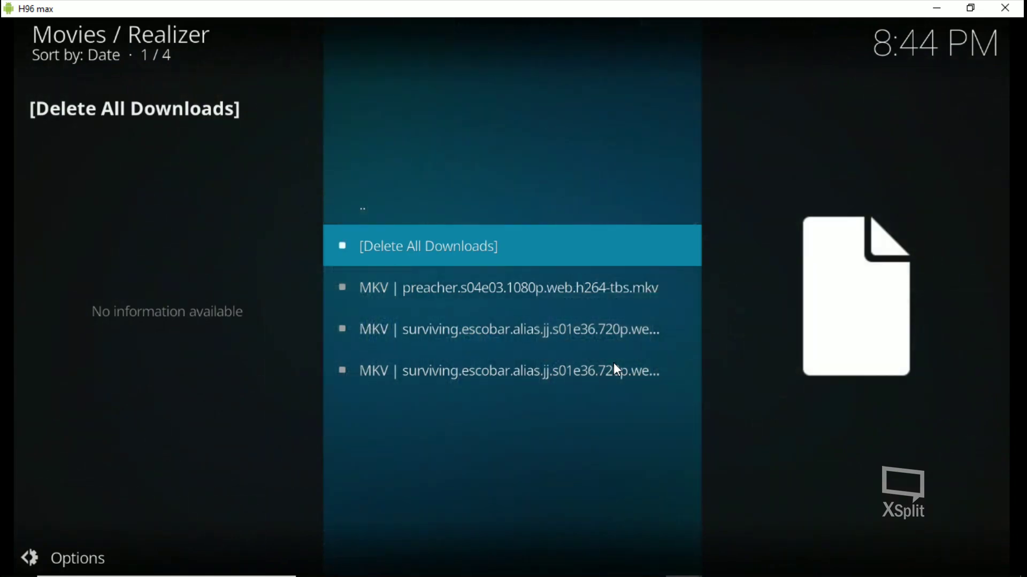
key(Down)
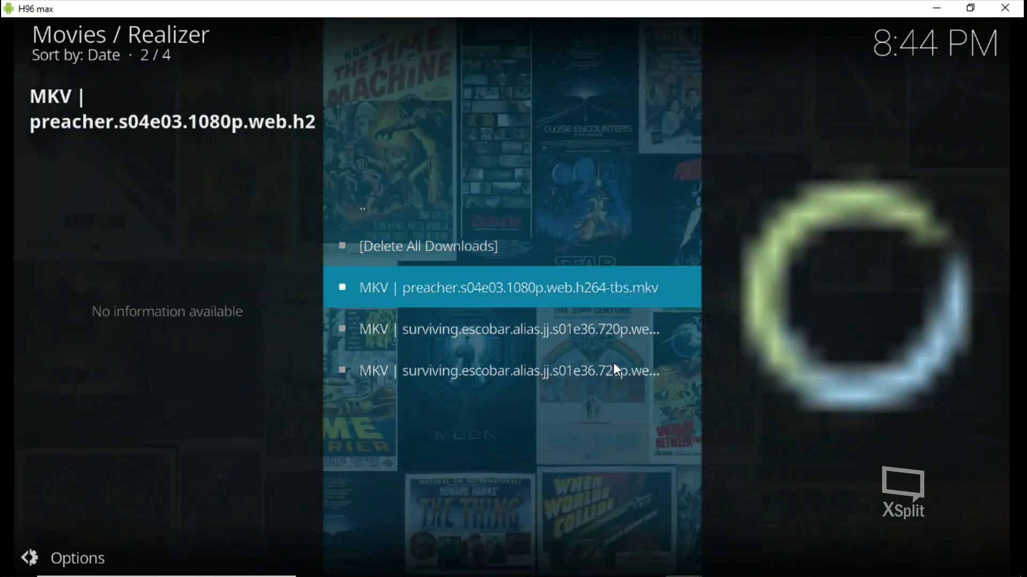
key(Up)
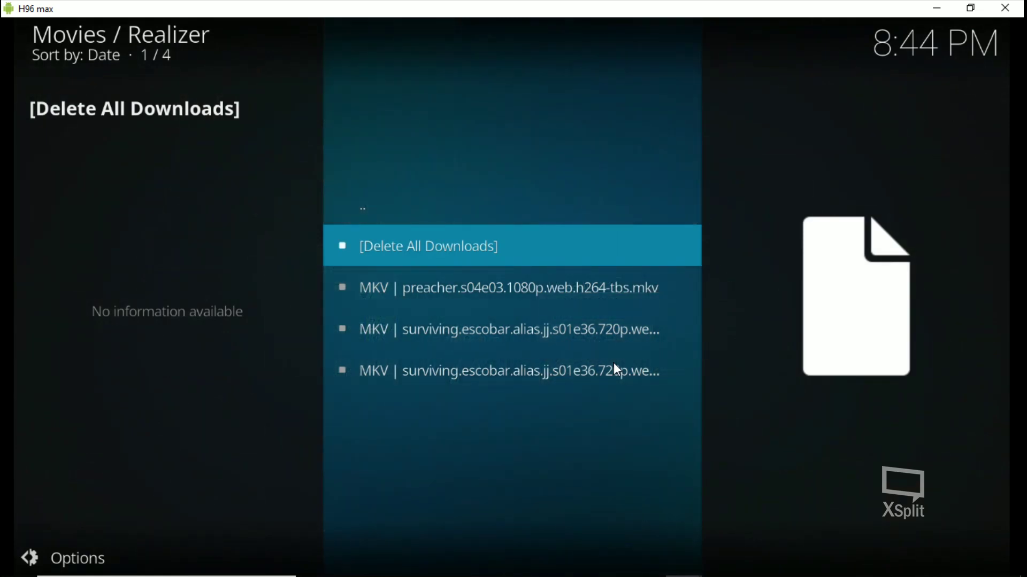
key(Down)
key(Down)
key(Down)
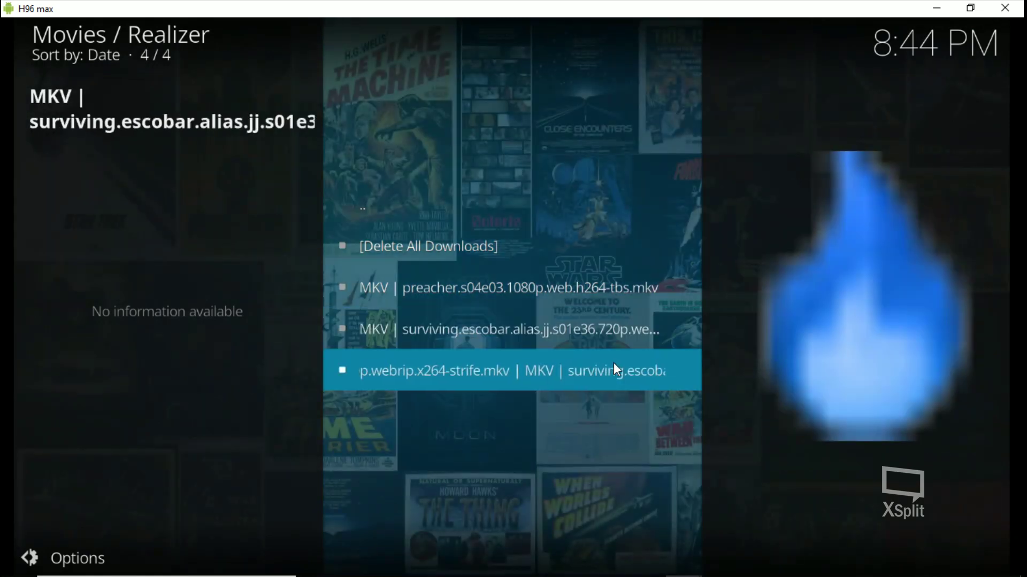
key(Up)
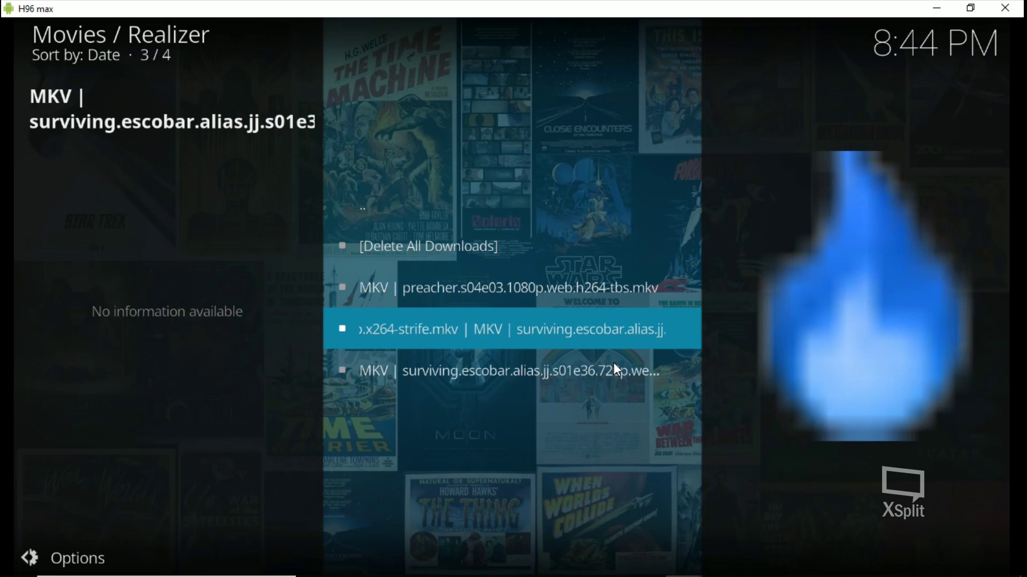
- Play the Surviving Escobar episode briefly, then stop playback
key(Return)
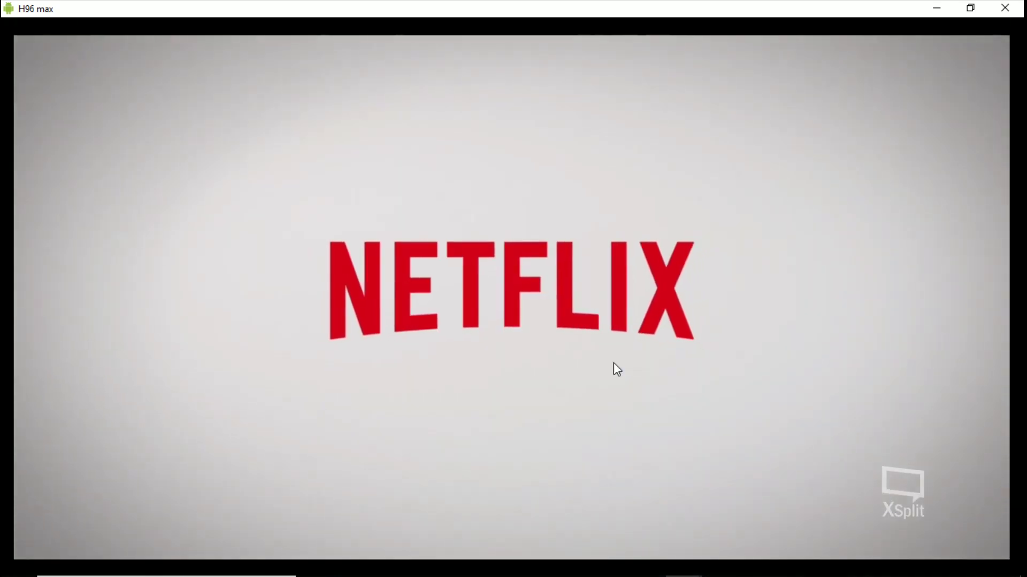
key(Return)
key(Right)
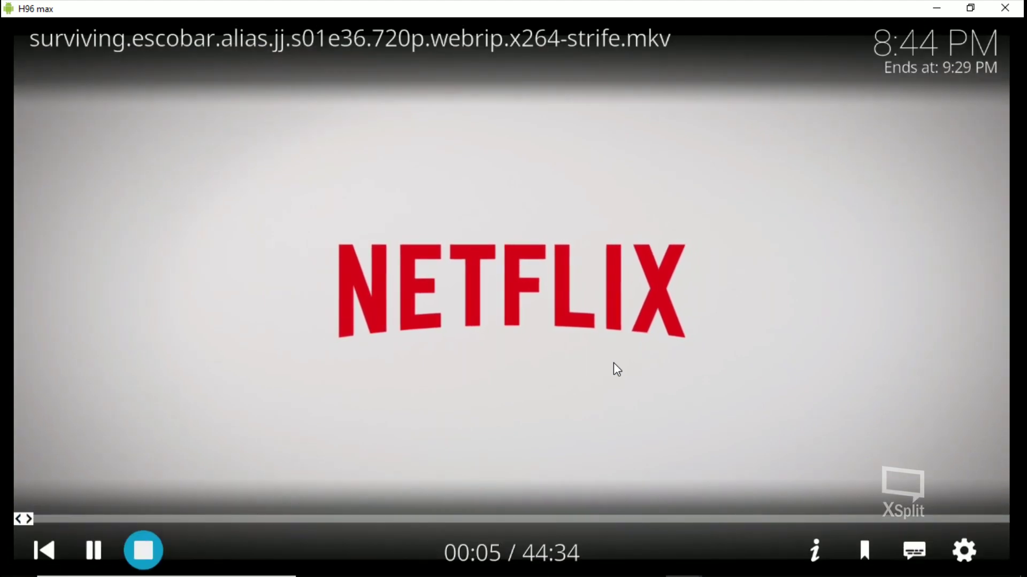
key(Return)
- Back out to Realizer's main menu and open RSS Manager
key(Up)
key(Up)
key(Up)
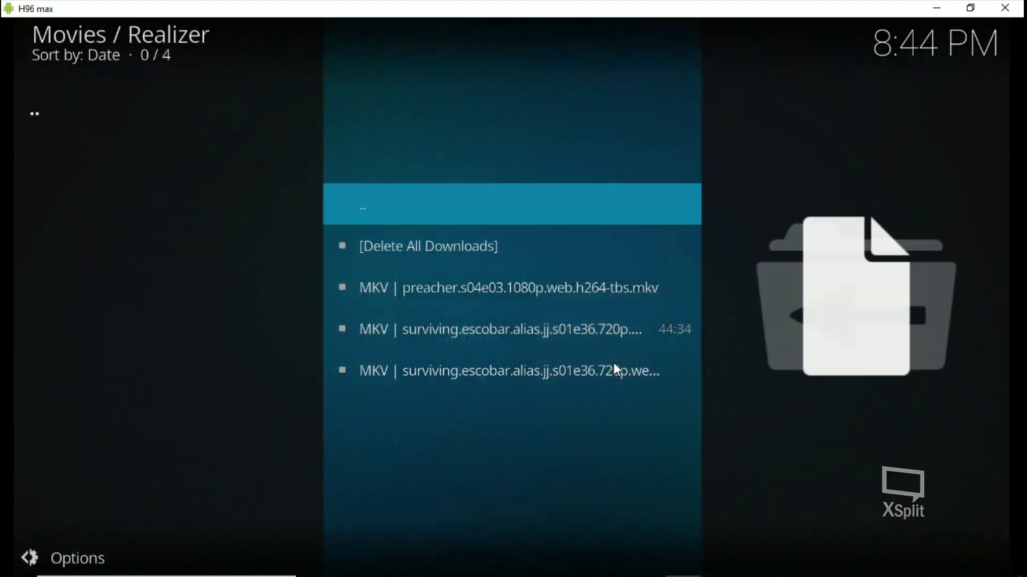
key(Return)
key(Up)
key(Up)
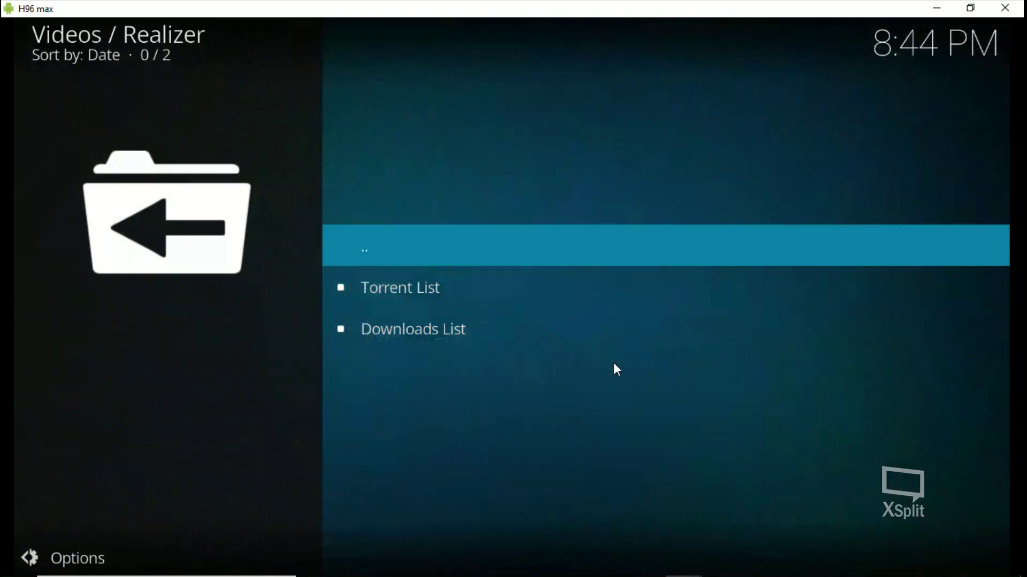
key(Return)
key(Down)
key(Down)
key(Down)
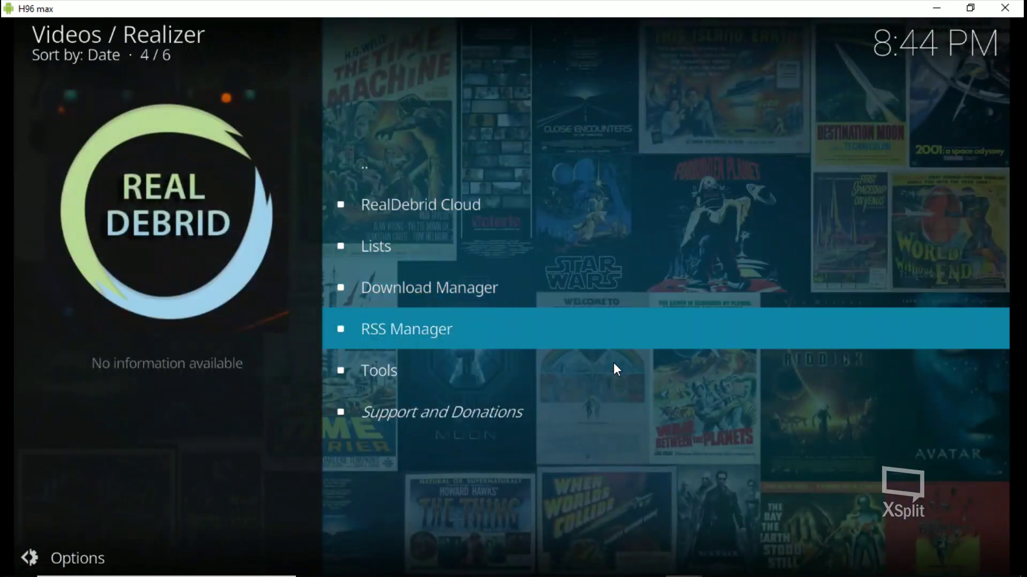
key(Return)
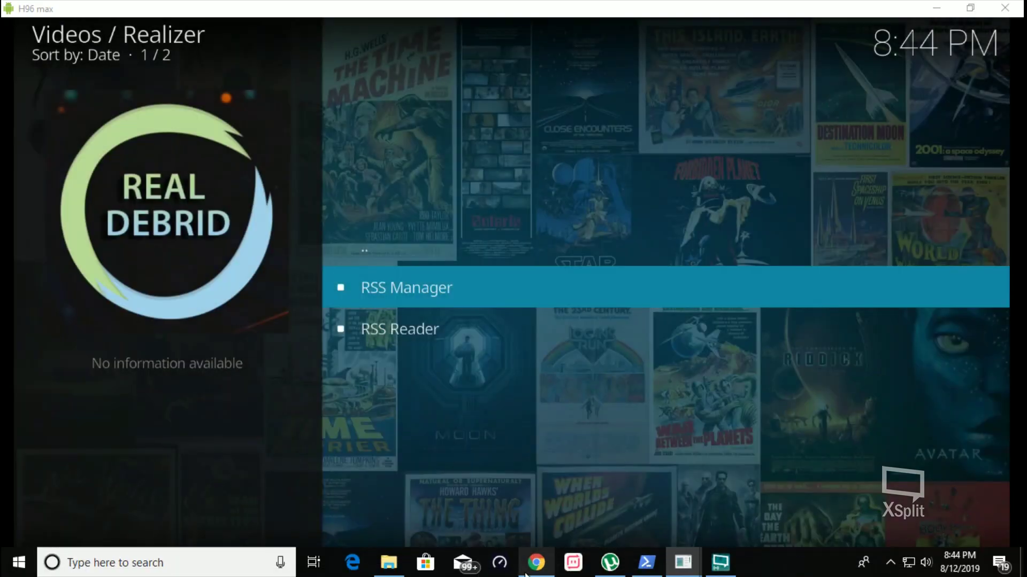
- Switch to Chrome and bring up the showRSS recent-episode timeline page
click(534, 564)
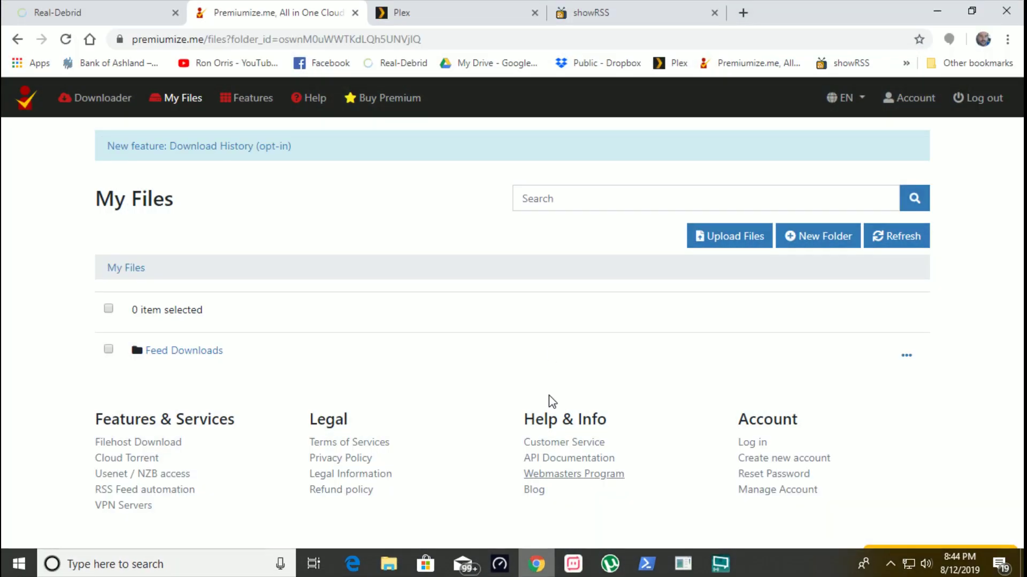
click(593, 18)
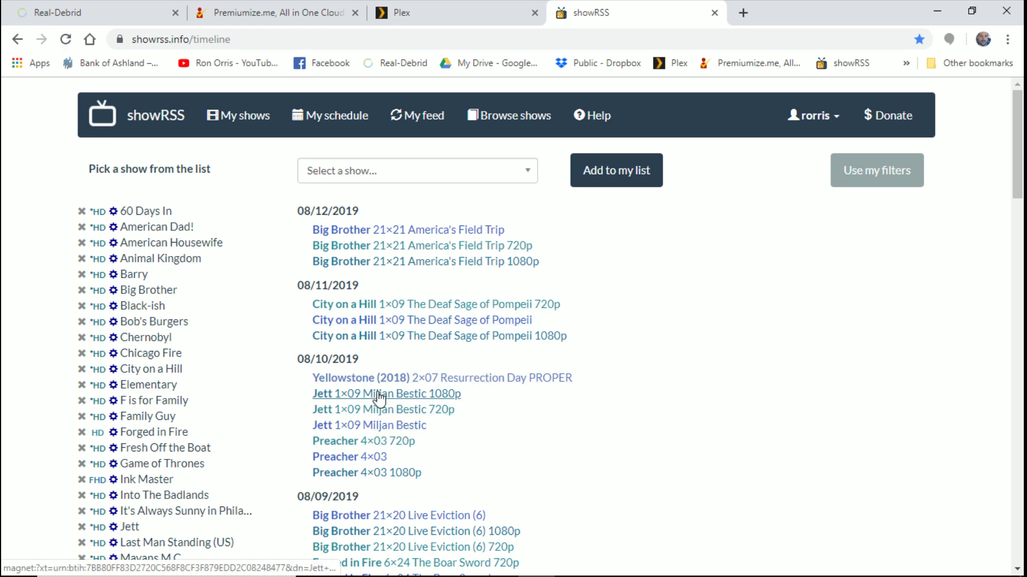
scroll(434, 373, down, 3)
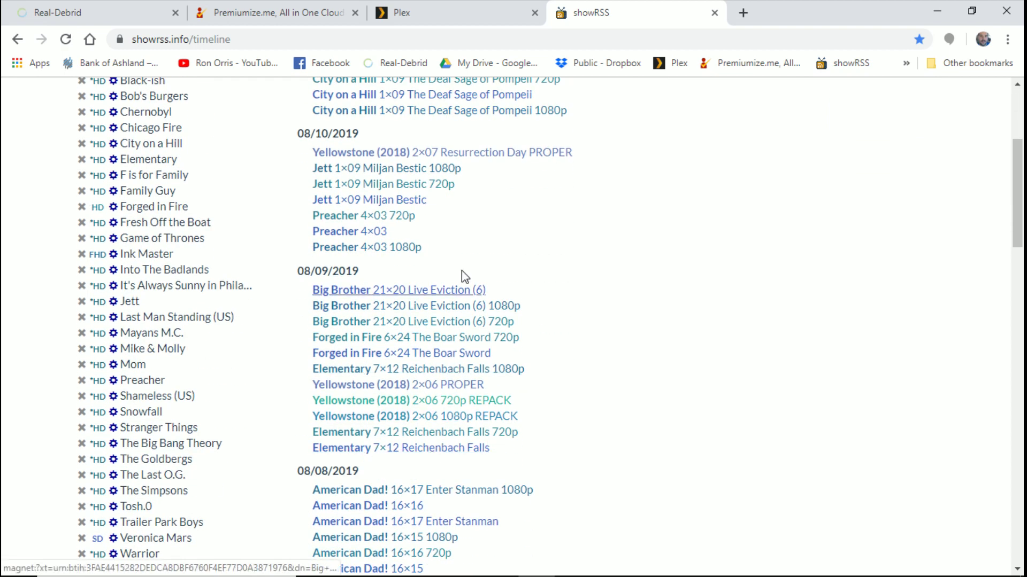
scroll(413, 389, up, 3)
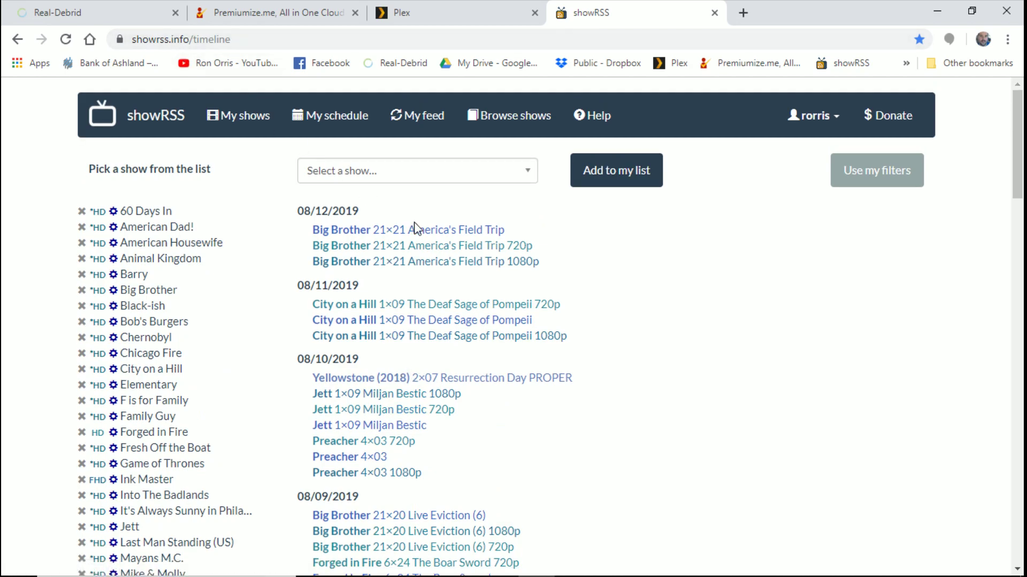
scroll(492, 298, down, 5)
scroll(466, 349, down, 3)
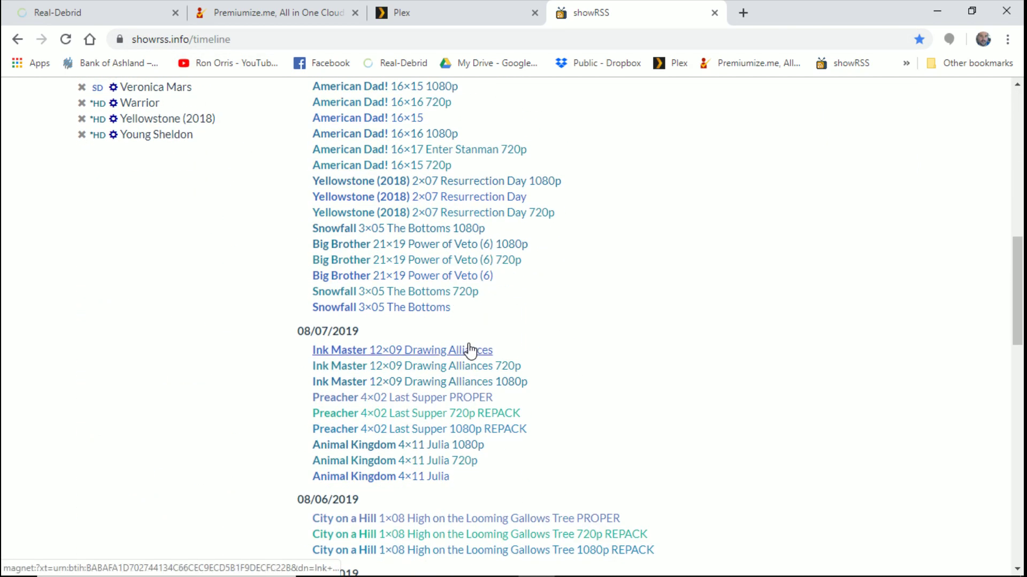
scroll(465, 348, up, 5)
scroll(461, 346, up, 2)
scroll(459, 345, up, 2)
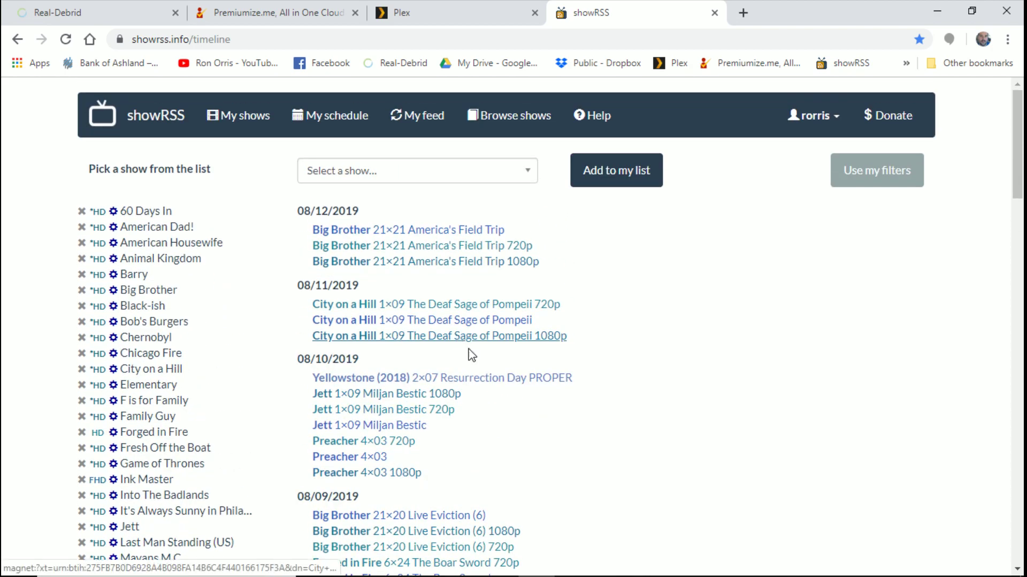
scroll(546, 411, down, 3)
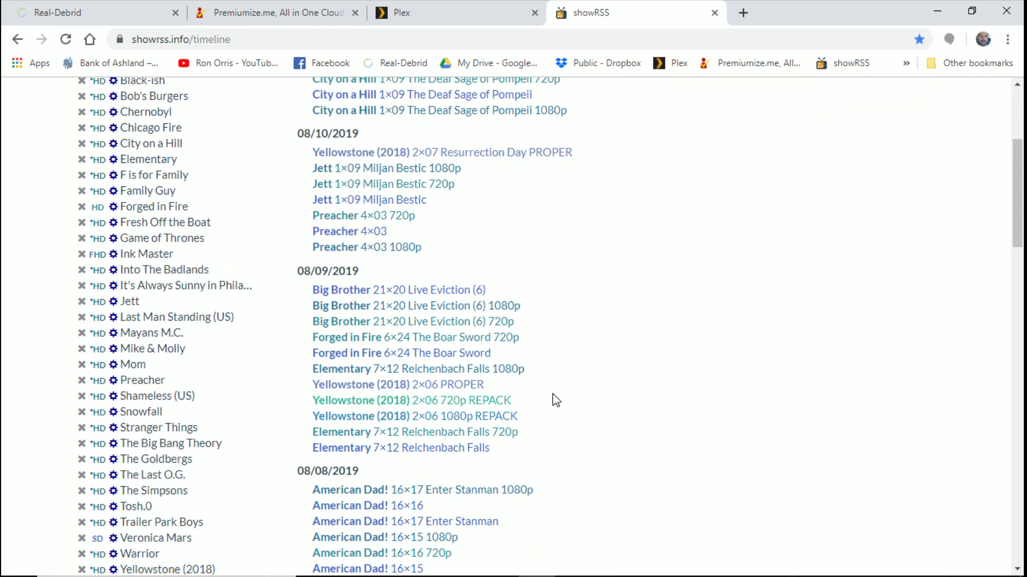
scroll(553, 401, up, 3)
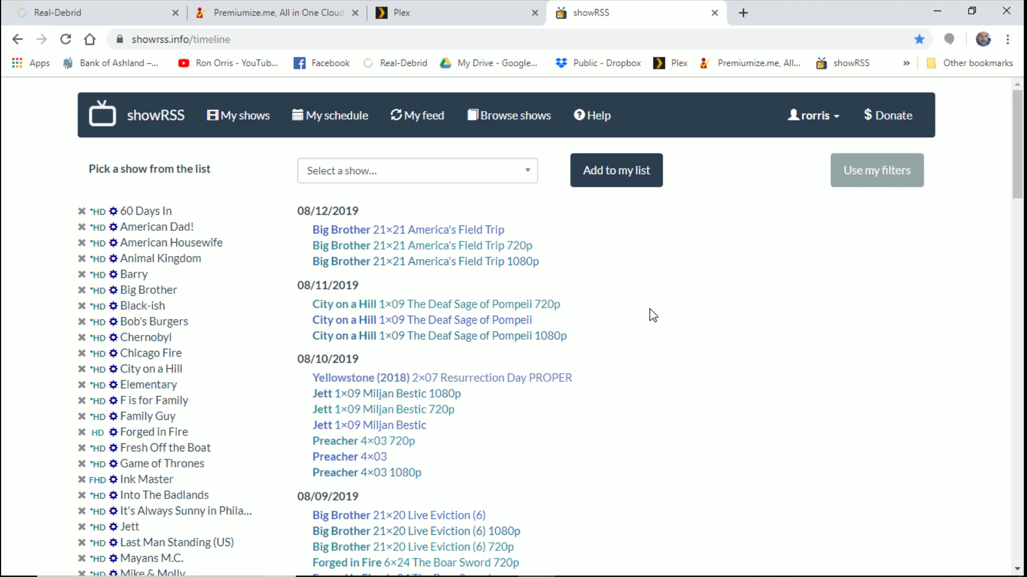
- Back in Kodi's RSS Manager, play the Big Brother US S21E21 1080p MKV
click(936, 16)
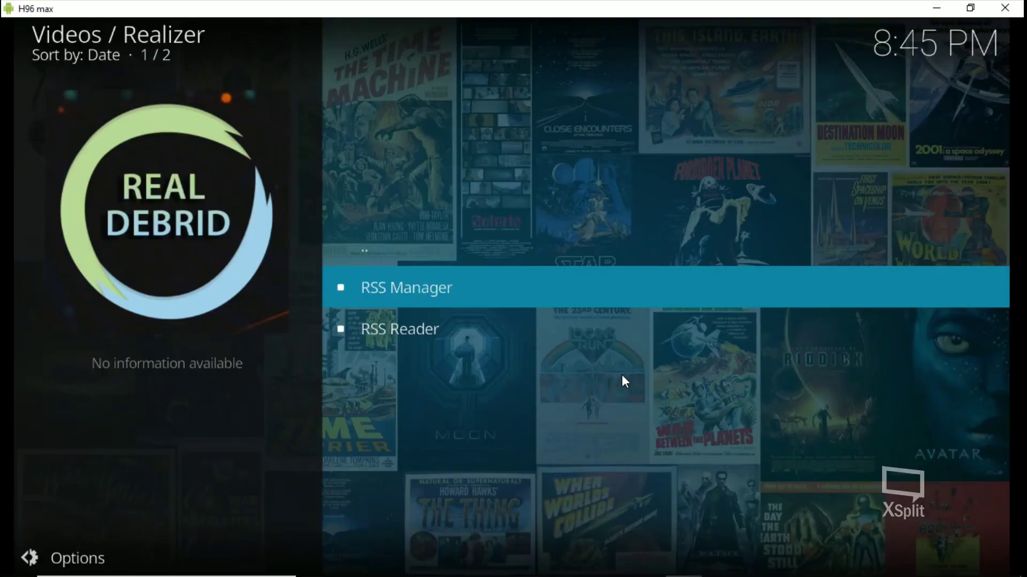
key(Return)
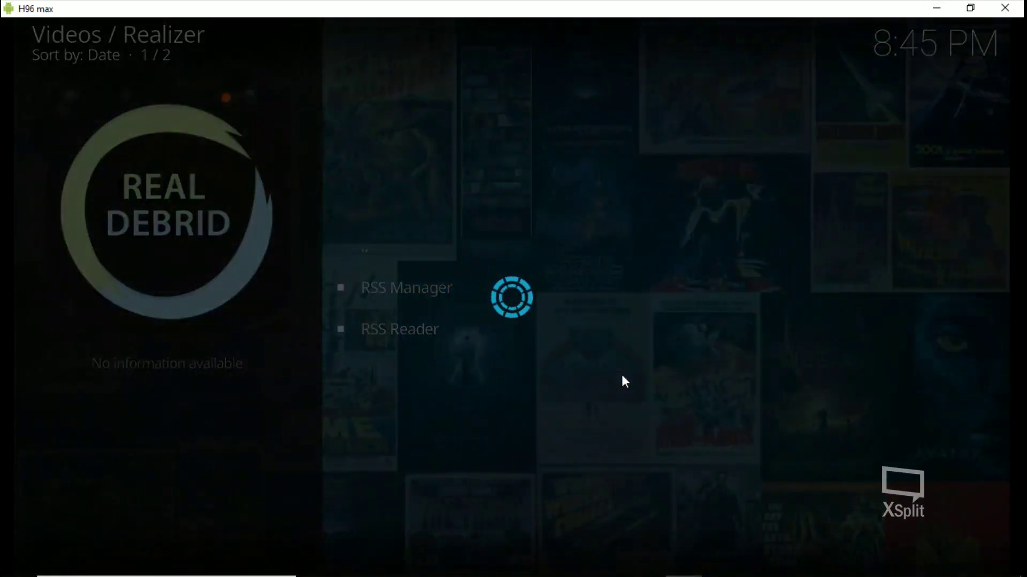
key(Up)
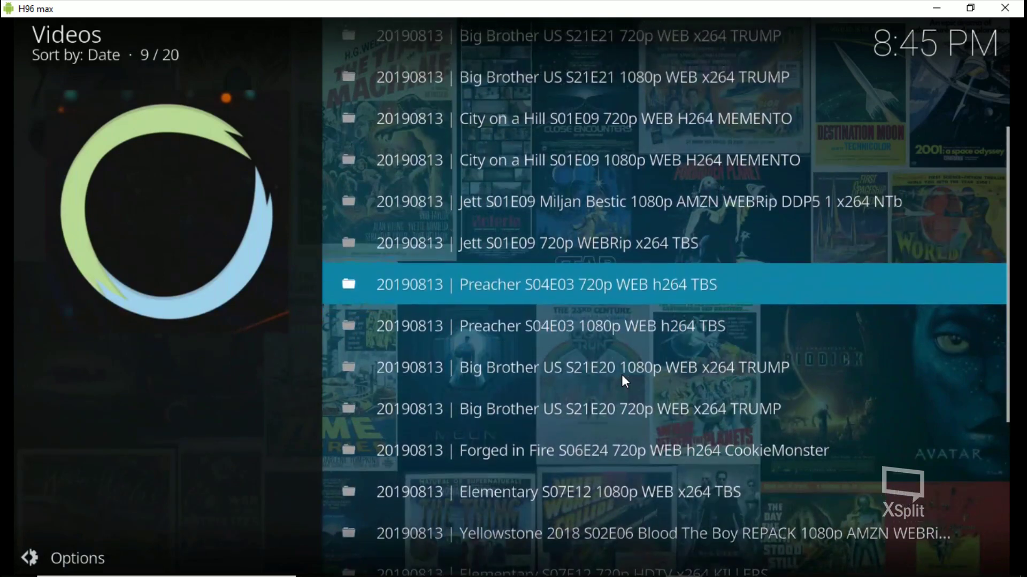
key(Up)
key(Up)
key(Up)
key(Up)
key(Up)
key(Up)
key(Up)
key(Up)
key(Up)
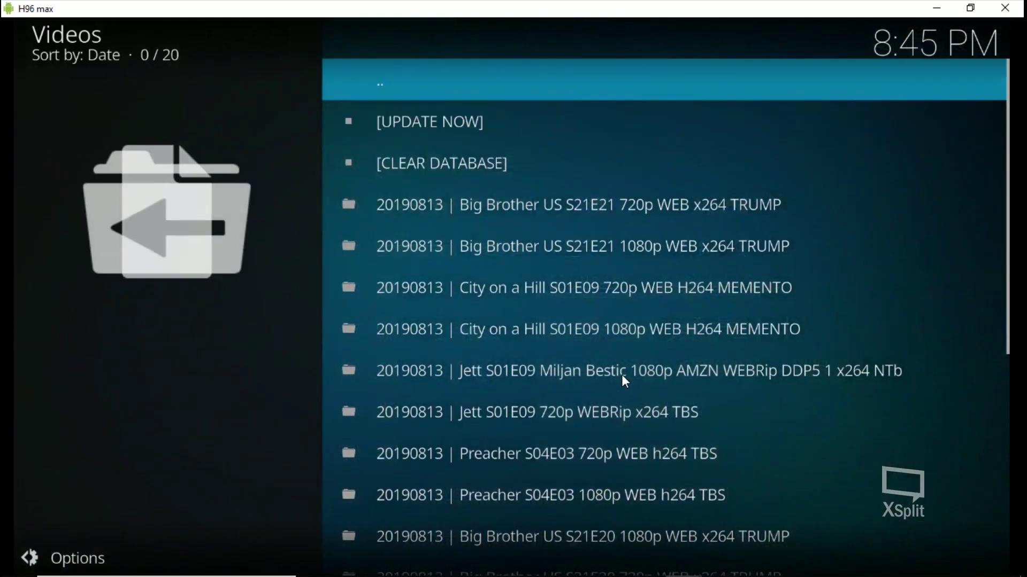
key(Down)
key(Down)
key(Down)
key(Down)
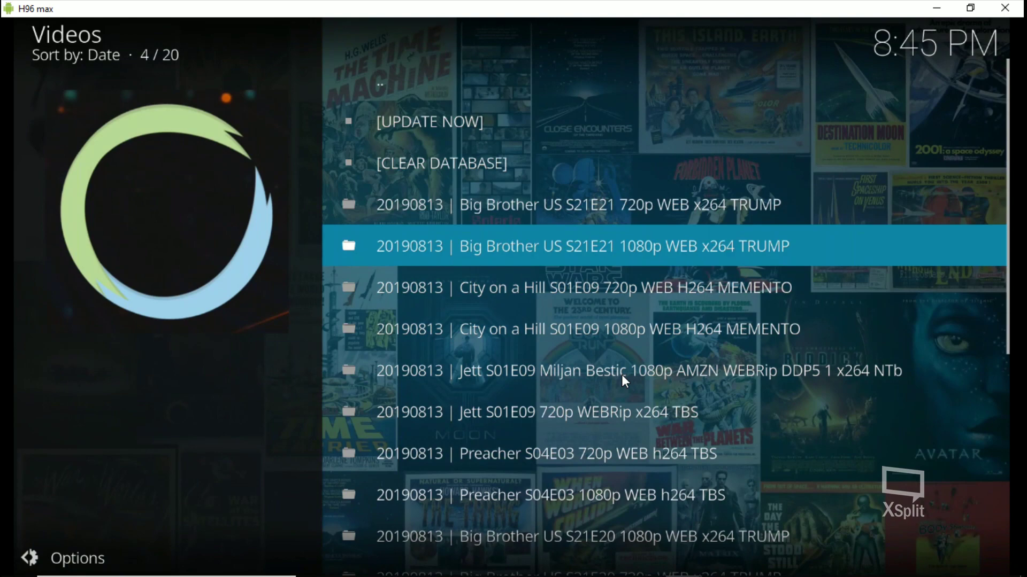
key(Return)
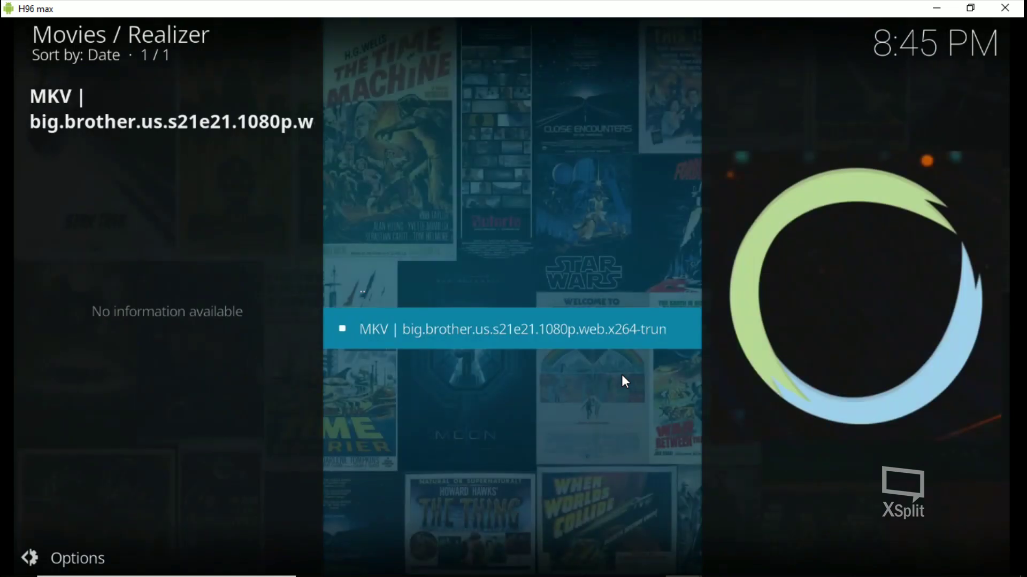
key(Return)
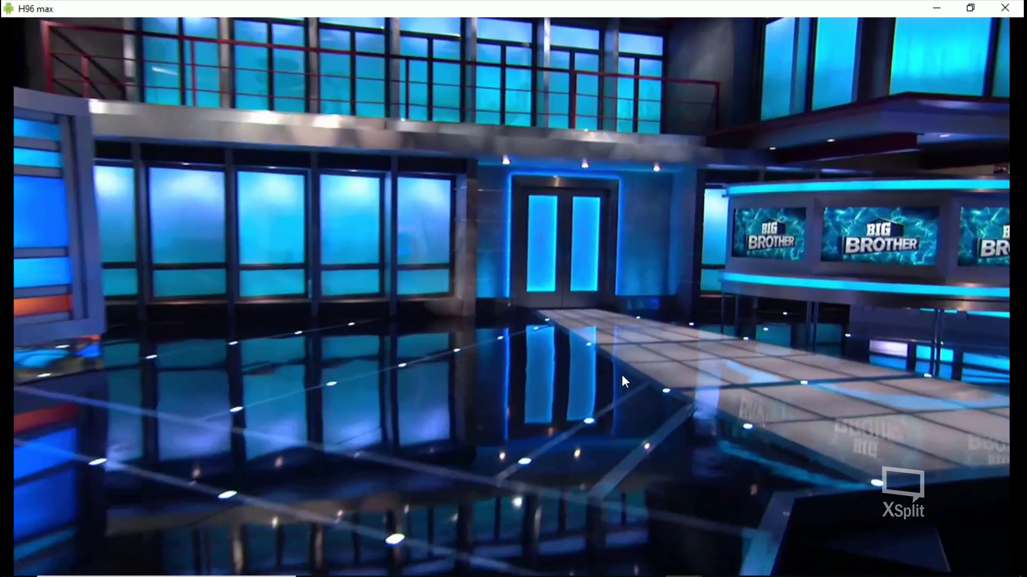
- Stop the Big Brother playback and return to the Videos feed list
key(Return)
key(Right)
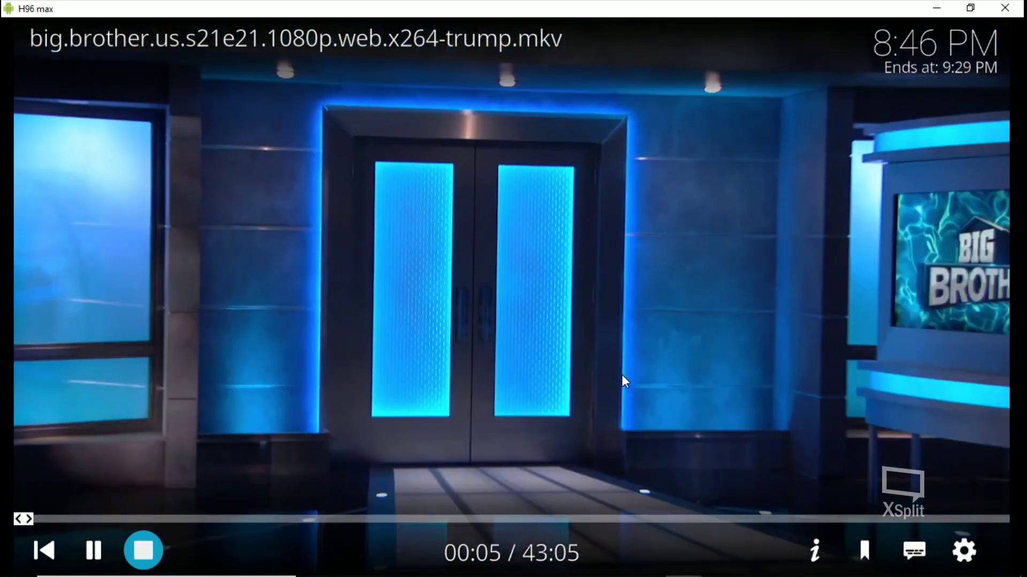
key(Return)
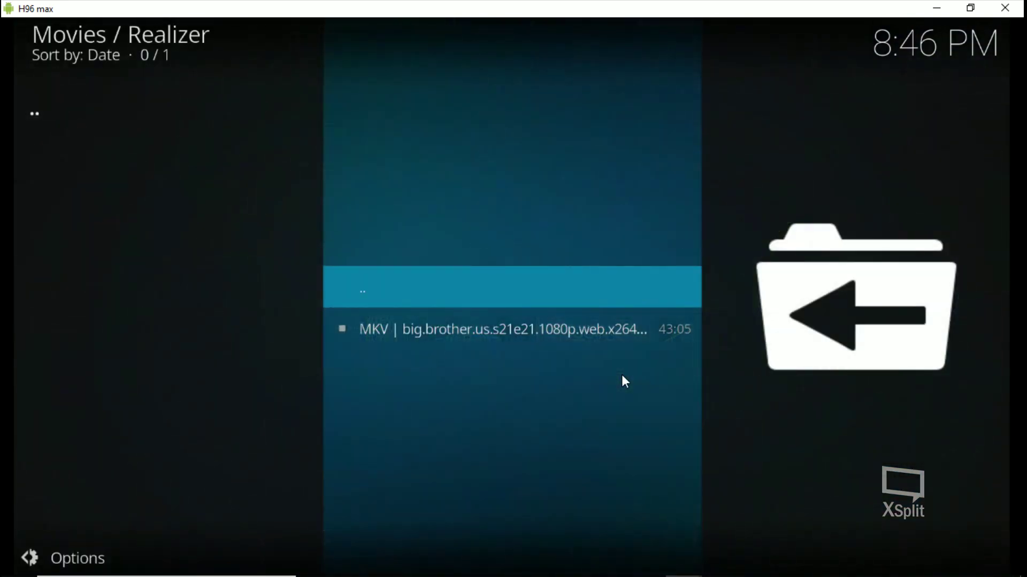
key(Return)
- Back out of the RSS feed to Realizer and open RealDebrid Cloud's Torrent List
key(Up)
key(Up)
key(Up)
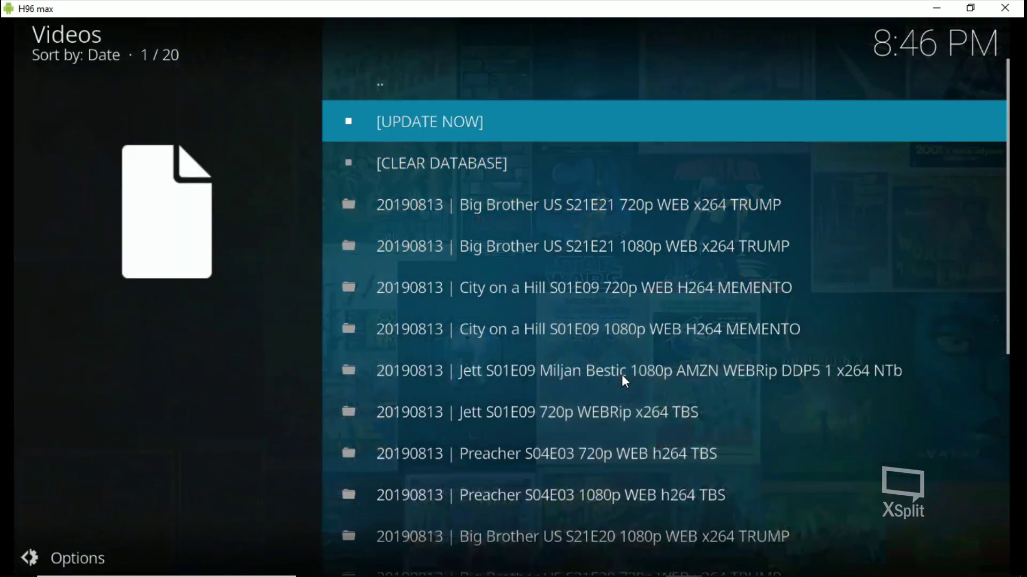
key(Up)
key(Return)
key(Up)
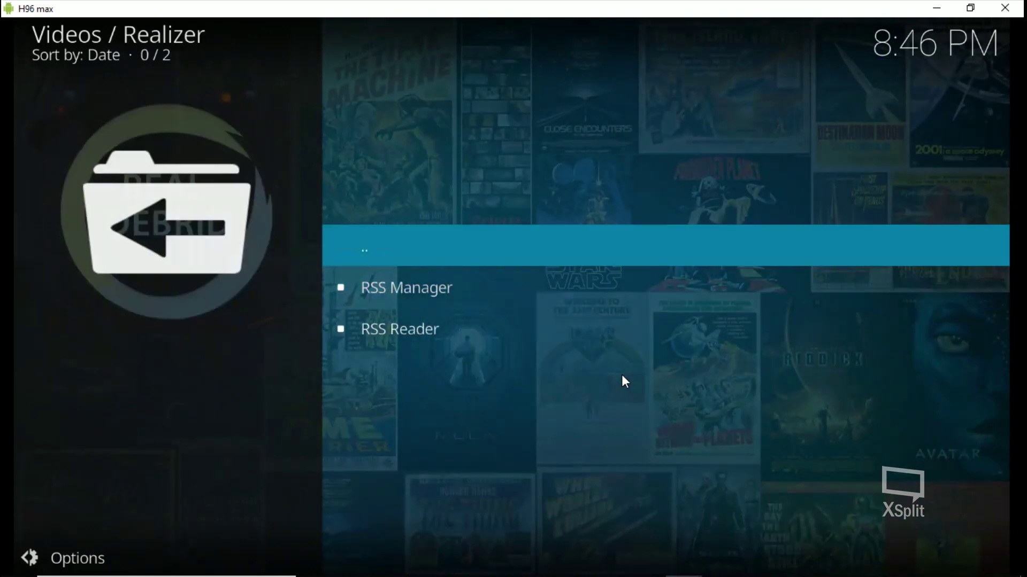
key(Return)
key(Up)
key(Up)
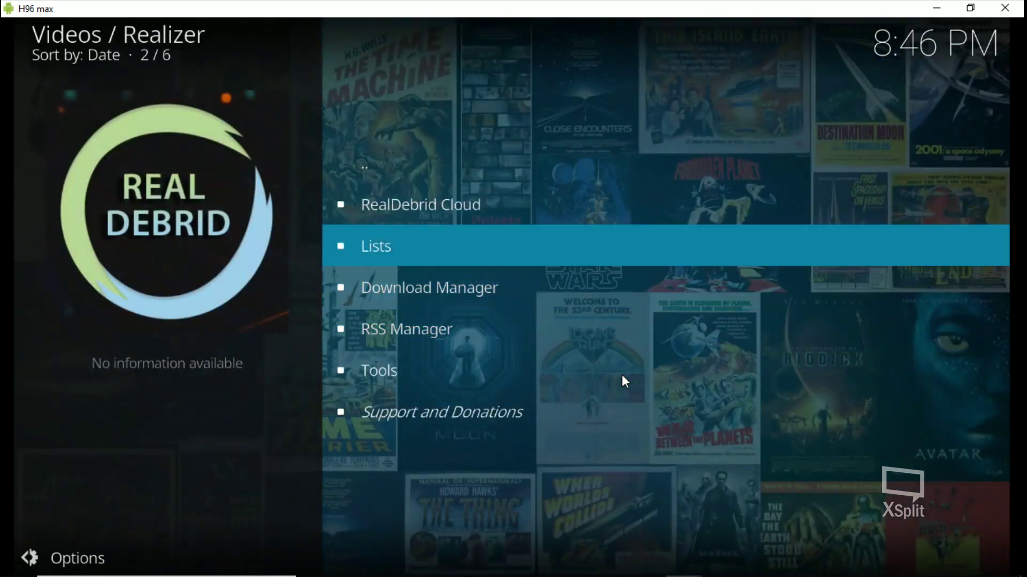
key(Up)
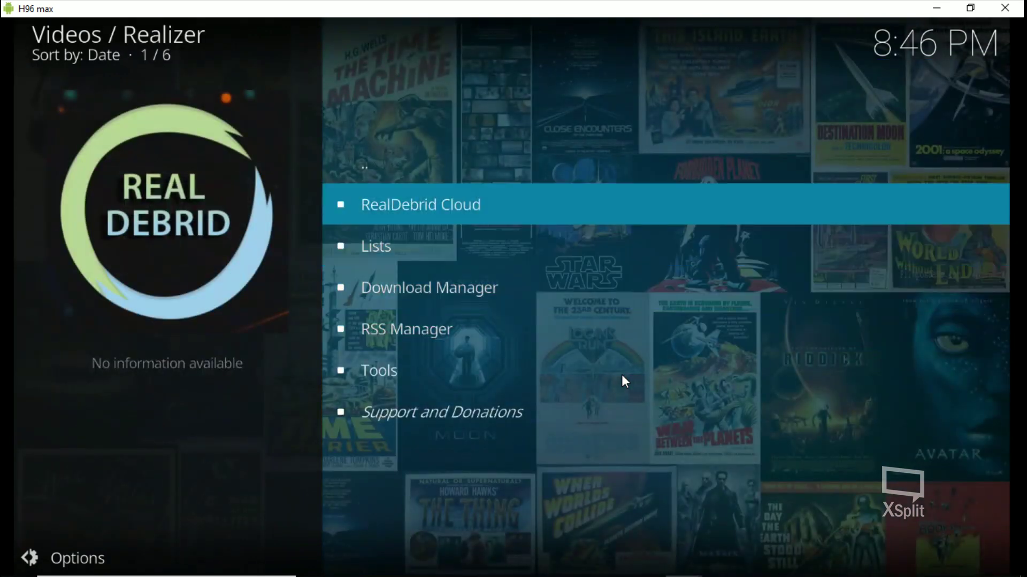
key(Return)
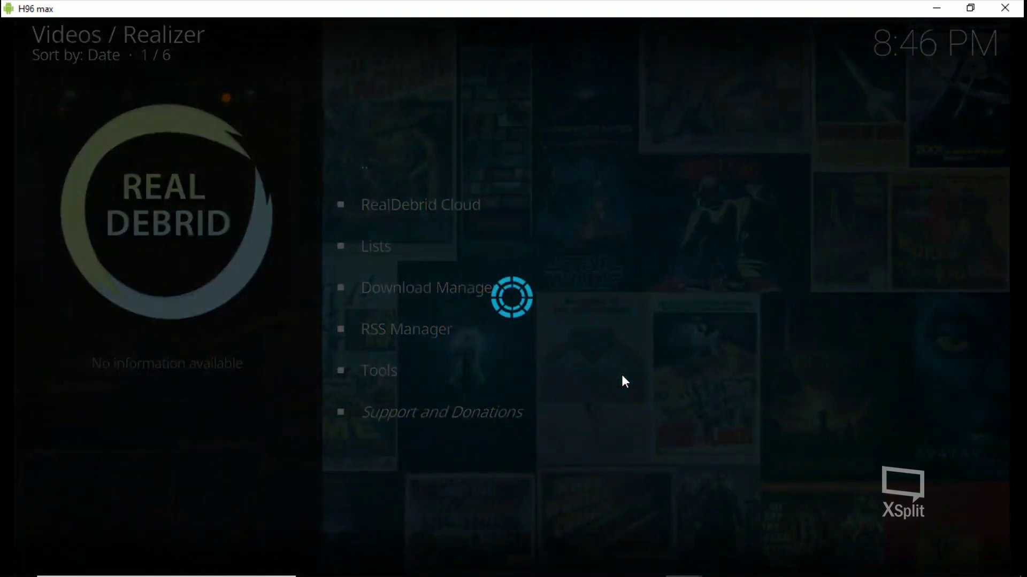
key(Up)
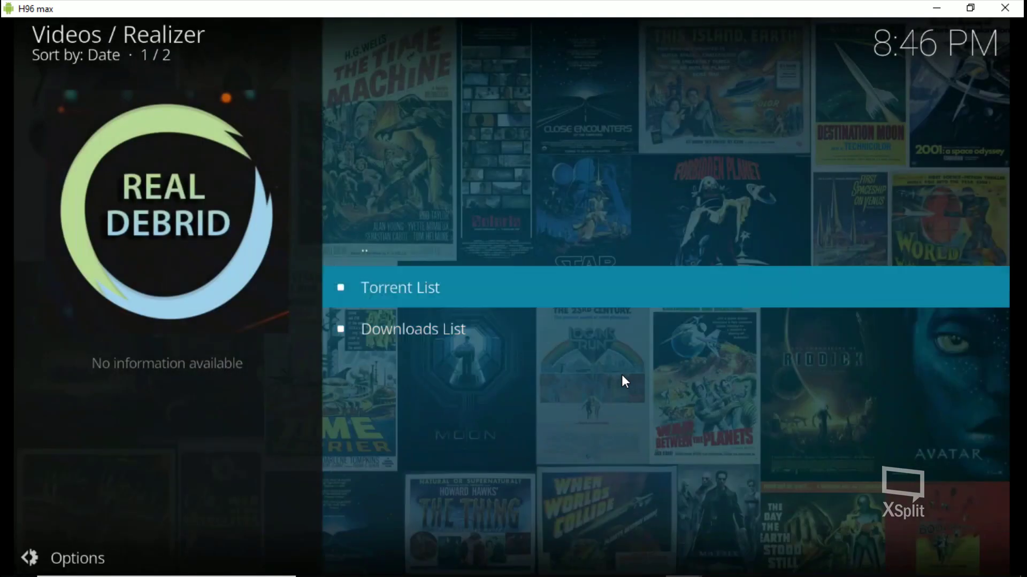
key(Return)
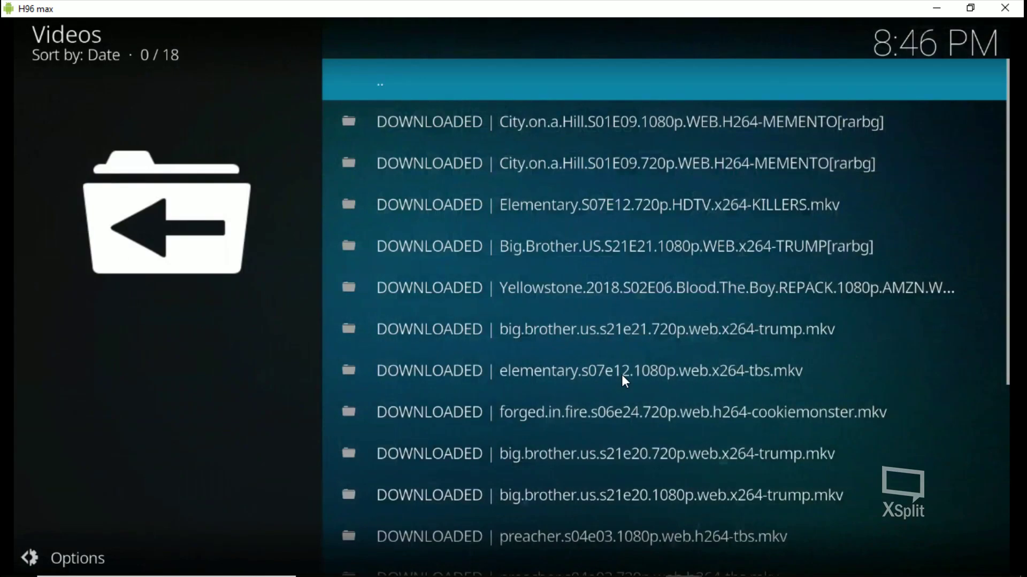
- Find the City.on.a.Hill S01E09 1080p download and play its MKV file
key(Down)
key(Down)
key(Down)
key(Down)
key(Down)
key(Down)
key(Down)
key(Down)
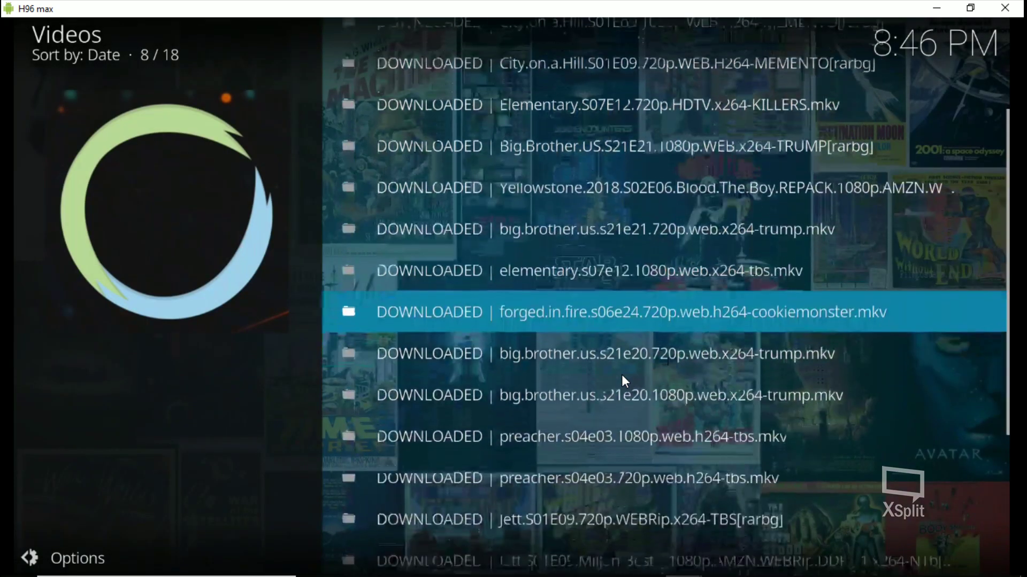
key(Down)
key(Down)
key(Down)
key(Down)
key(Down)
key(Down)
key(Down)
key(Down)
key(Down)
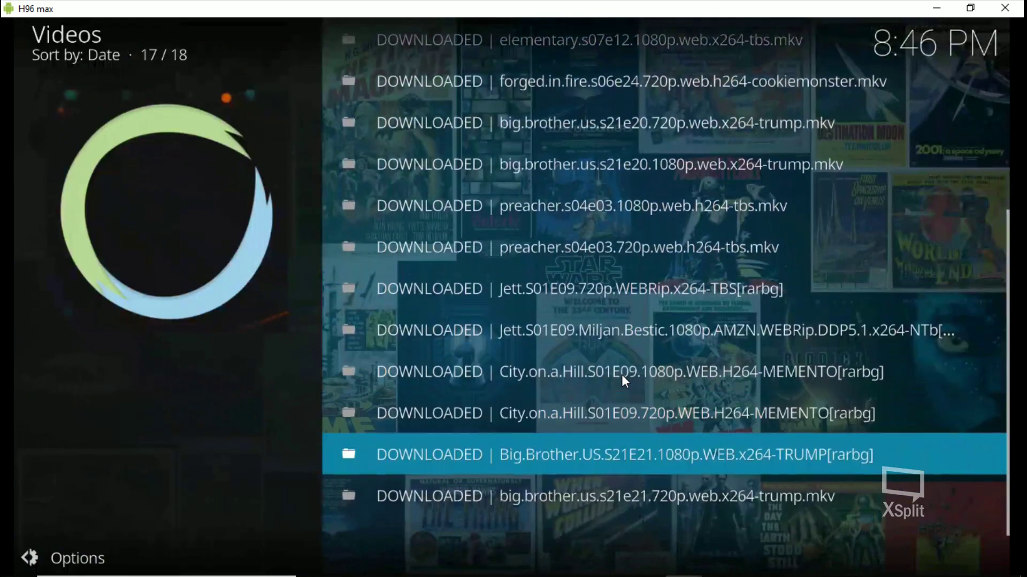
key(Down)
key(Up)
key(Up)
key(Up)
key(Up)
key(Up)
key(Up)
key(Up)
key(Up)
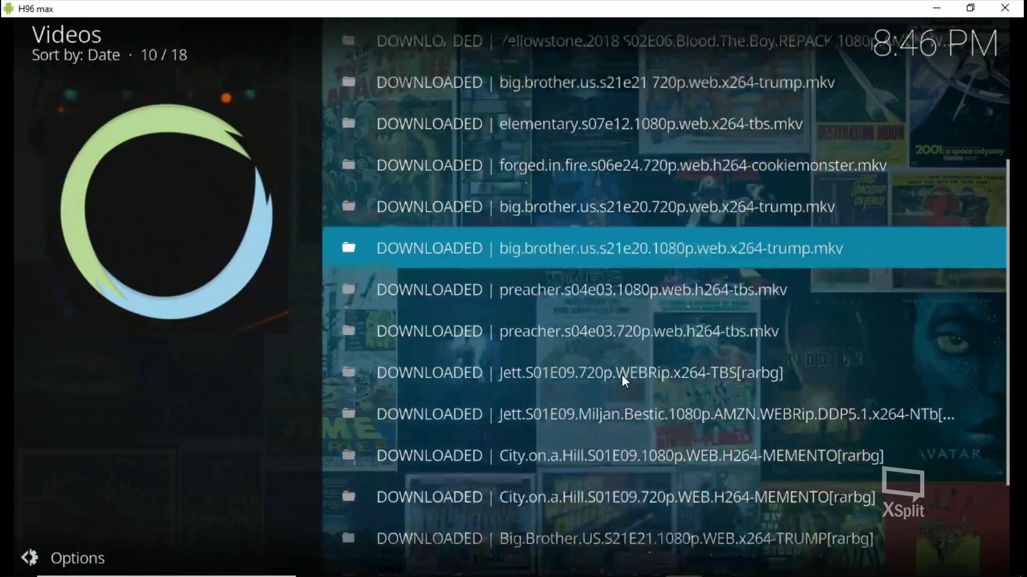
key(Up)
key(Up)
key(Up)
key(Up)
key(Up)
key(Up)
key(Up)
key(Up)
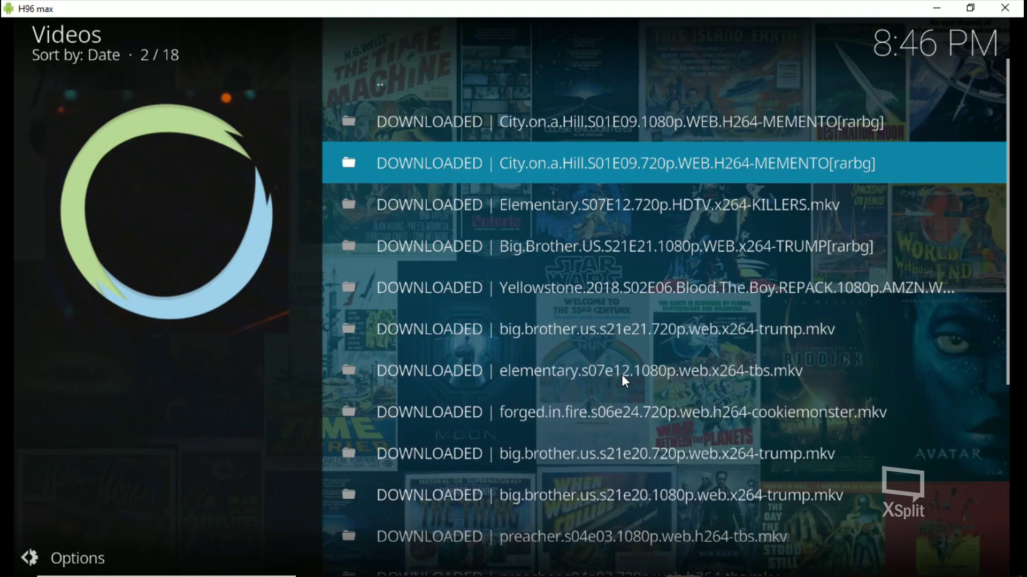
key(Up)
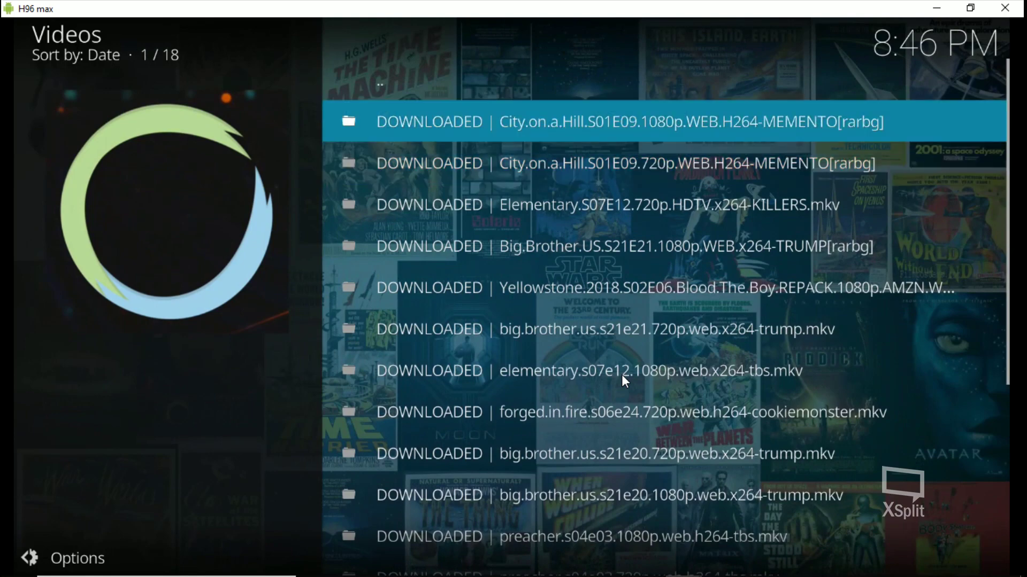
key(Return)
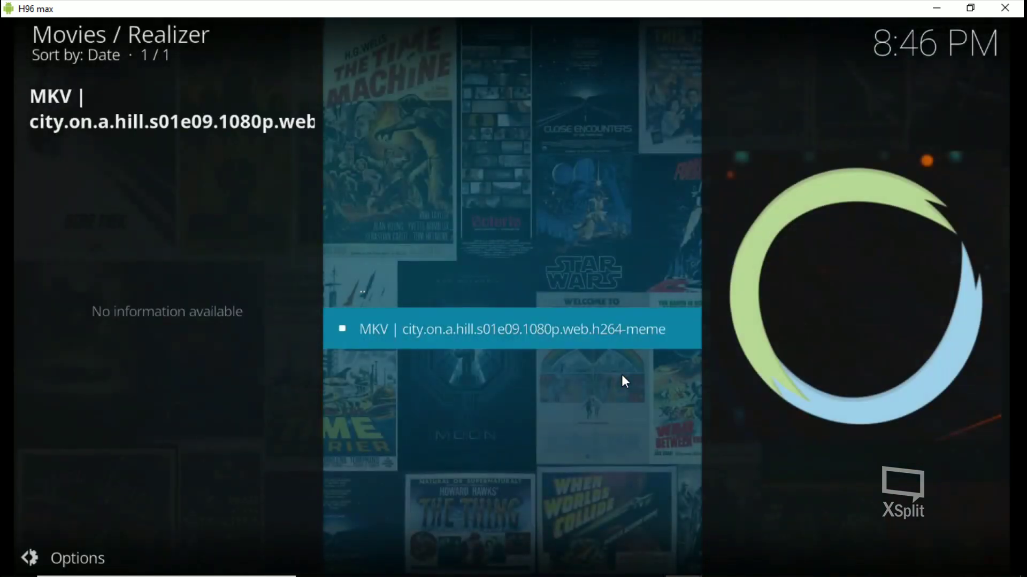
key(Return)
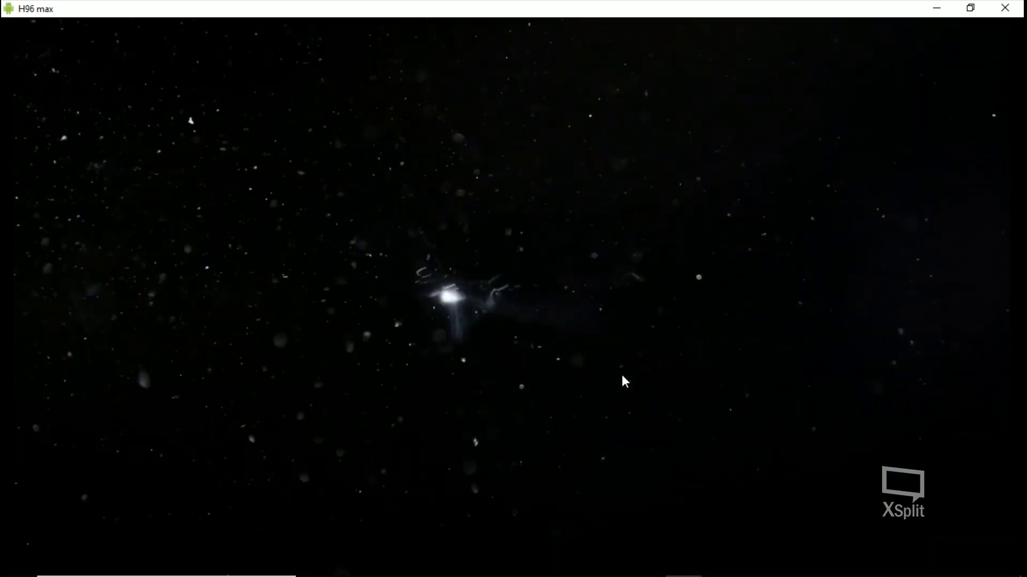
- Stop the City on a Hill playback and return to the downloads folder
key(Return)
key(Right)
key(Return)
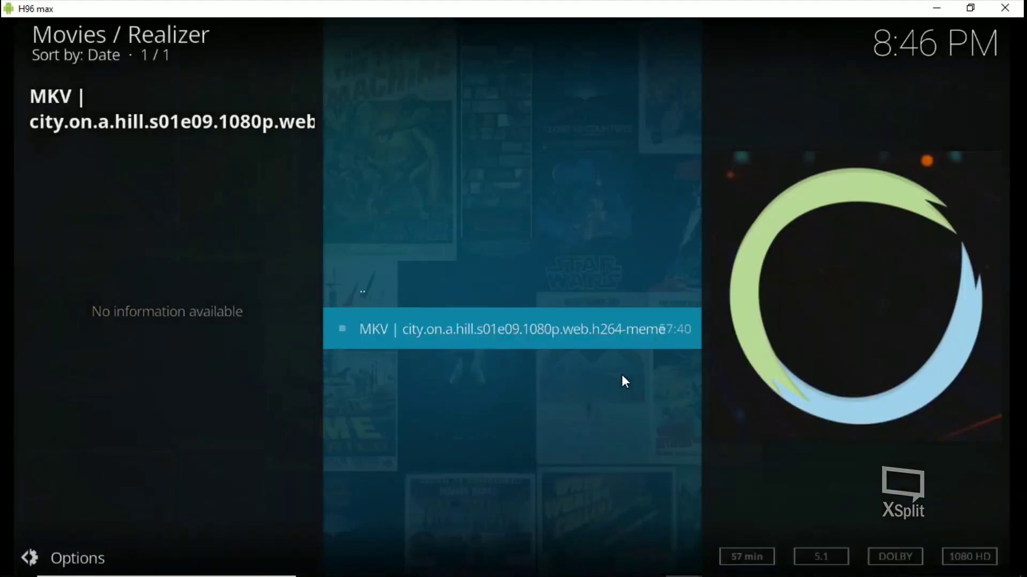
key(Up)
key(Return)
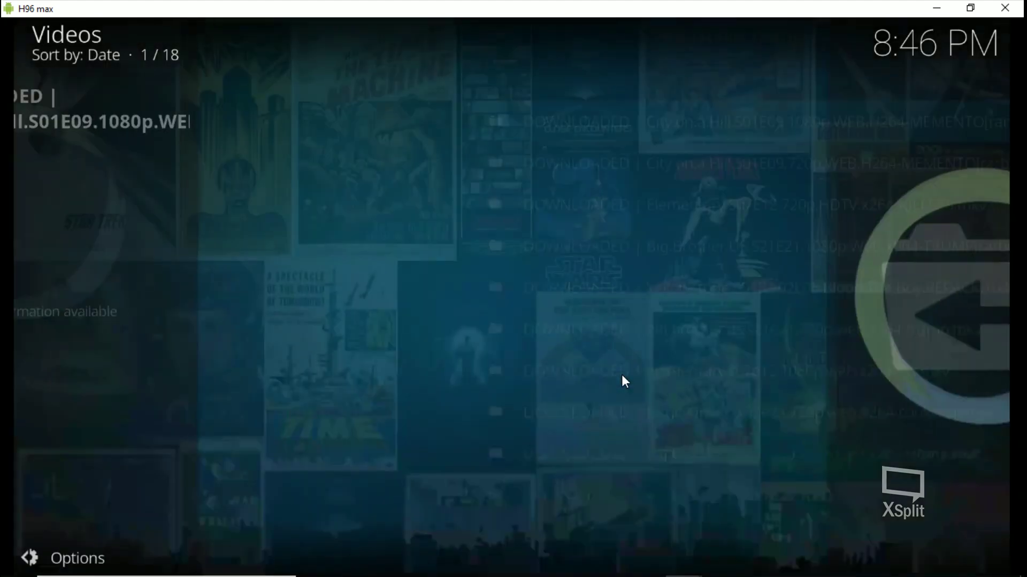
- Back out of the cloud lists to the main Realizer menu
key(Up)
key(Return)
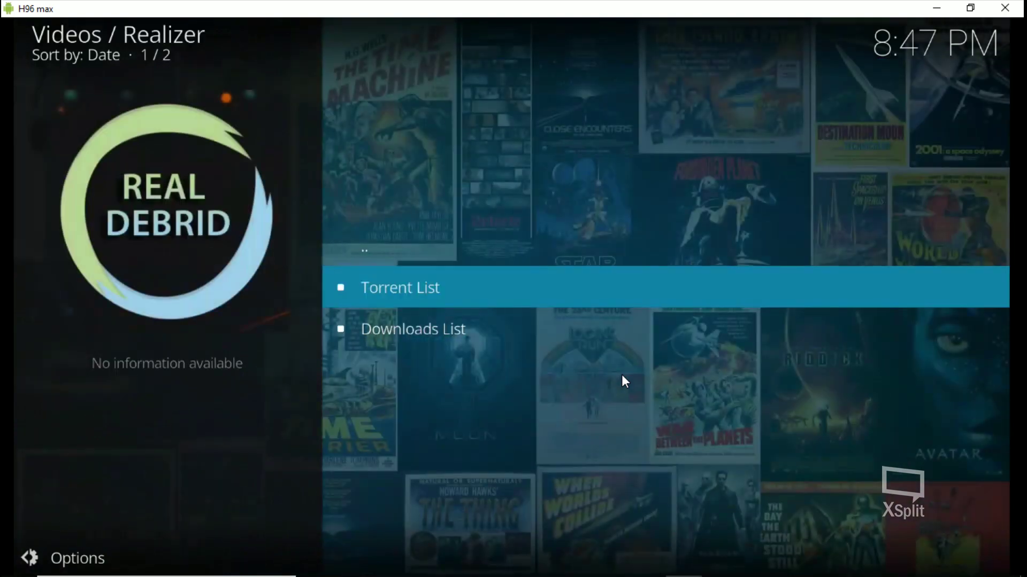
key(Up)
key(Return)
- Leave Realizer for the Kodi home screen's add-ons, with Realizer highlighted
key(Down)
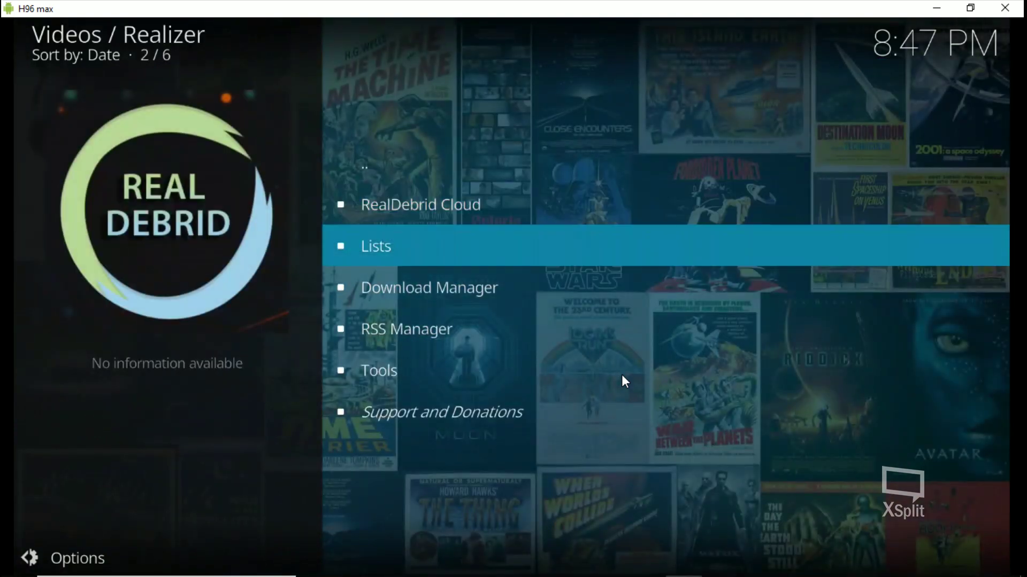
key(Down)
key(Down)
key(Down)
key(Down)
key(Up)
key(Up)
key(Up)
key(Up)
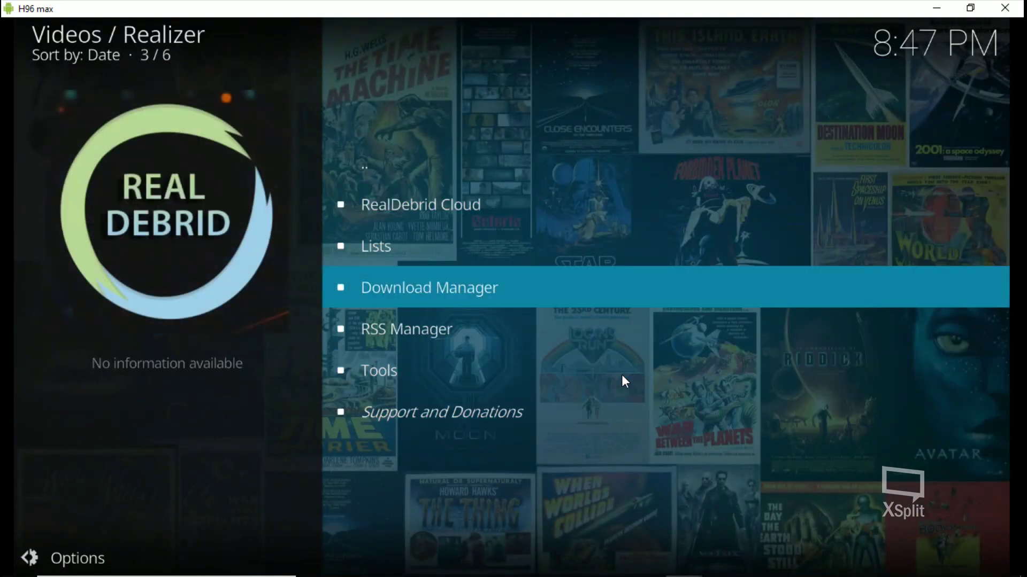
key(Up)
key(Up)
key(Return)
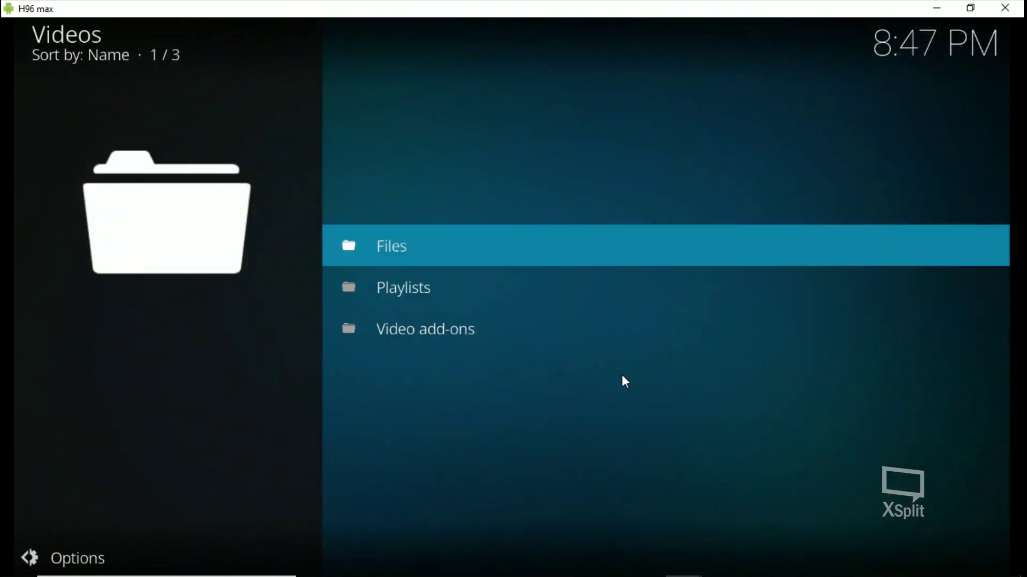
key(Escape)
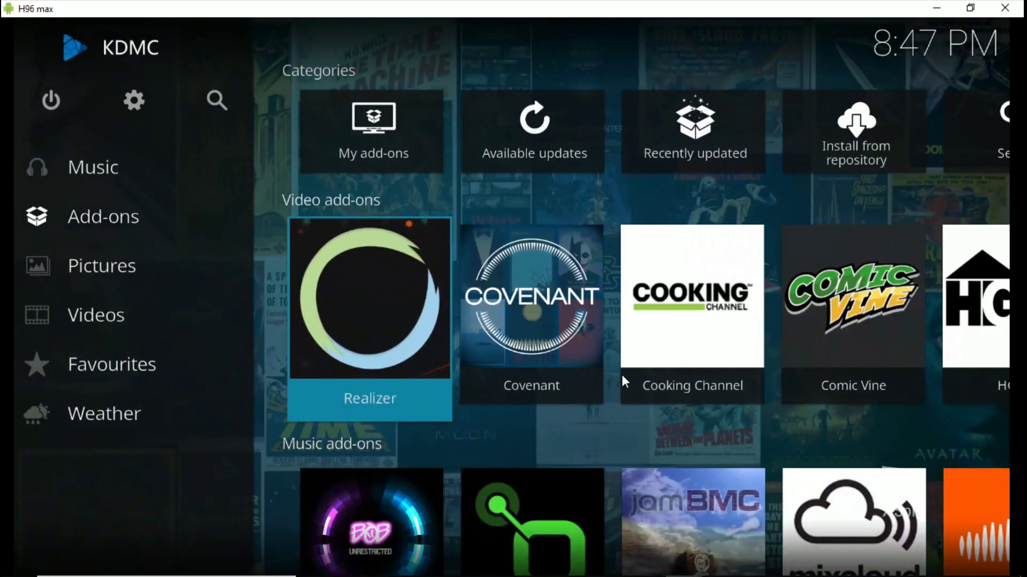
key(Right)
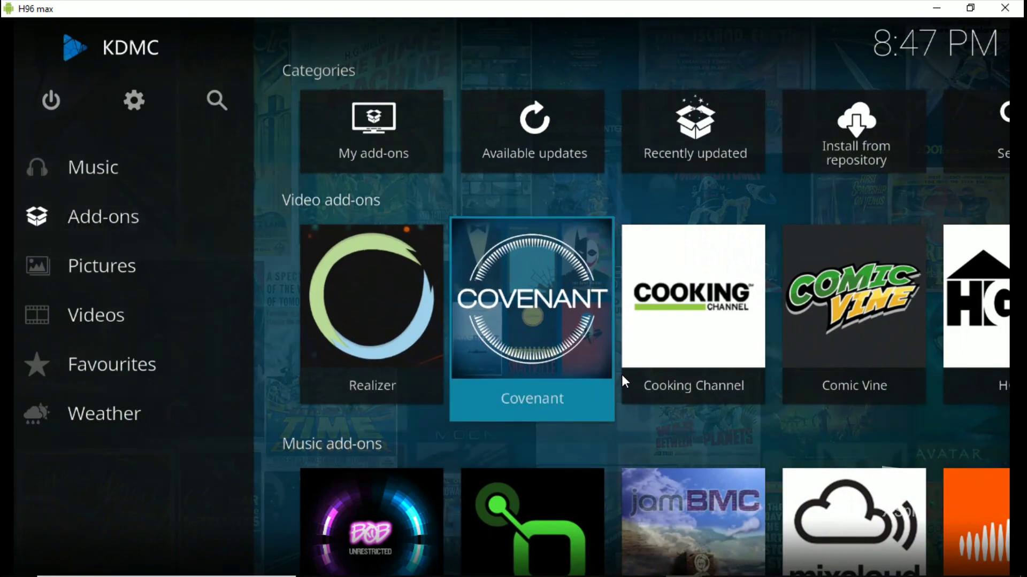
key(Left)
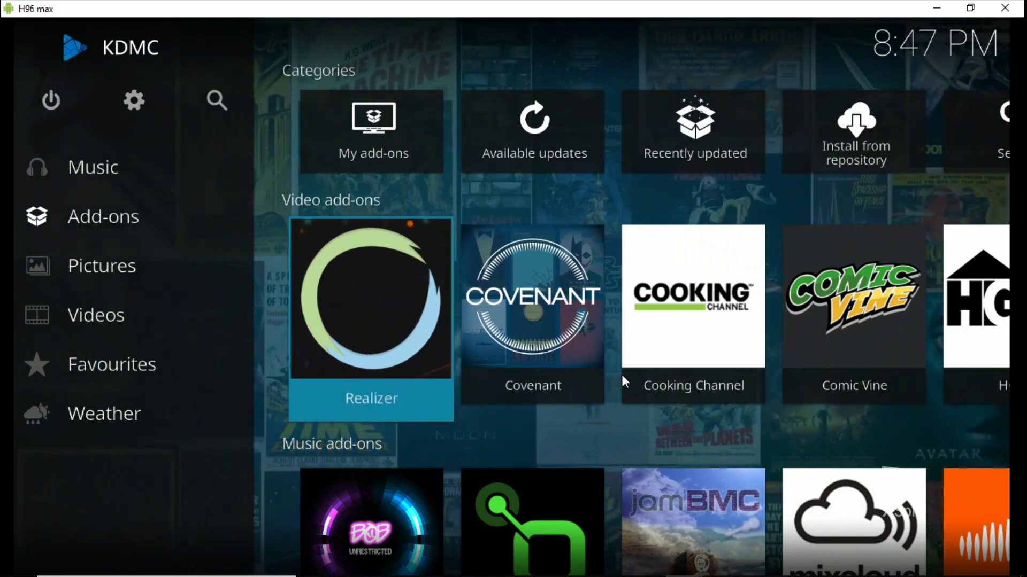
- Exit Kodi to the Android launcher and move down to the apps row
key(Home)
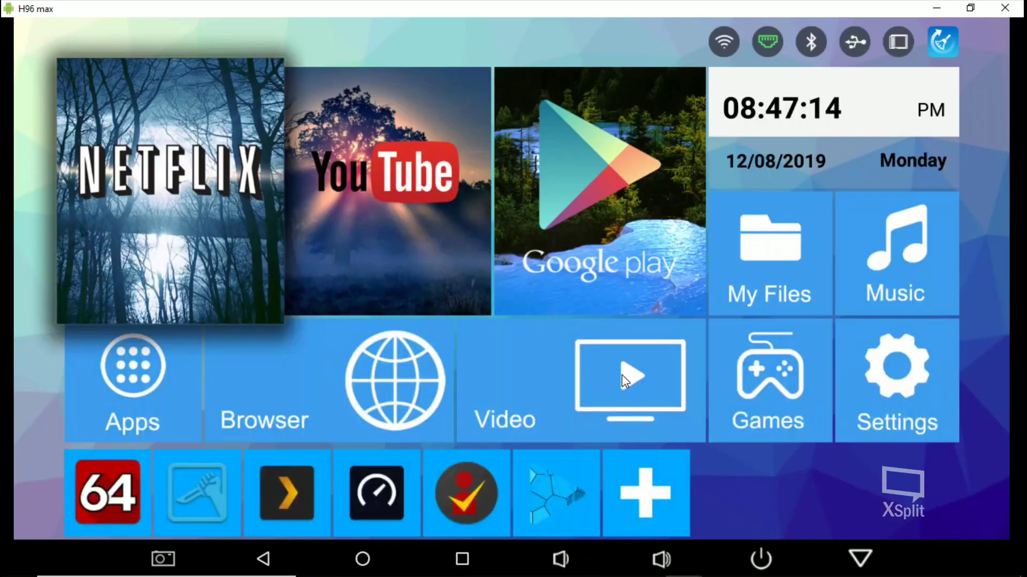
key(Down)
key(Up)
key(Down)
key(Up)
key(Down)
key(Down)
- Browse the launcher's bottom app row to the AIDA64 '64' tile
key(Right)
key(Right)
key(Right)
key(Right)
key(Right)
key(Right)
key(Up)
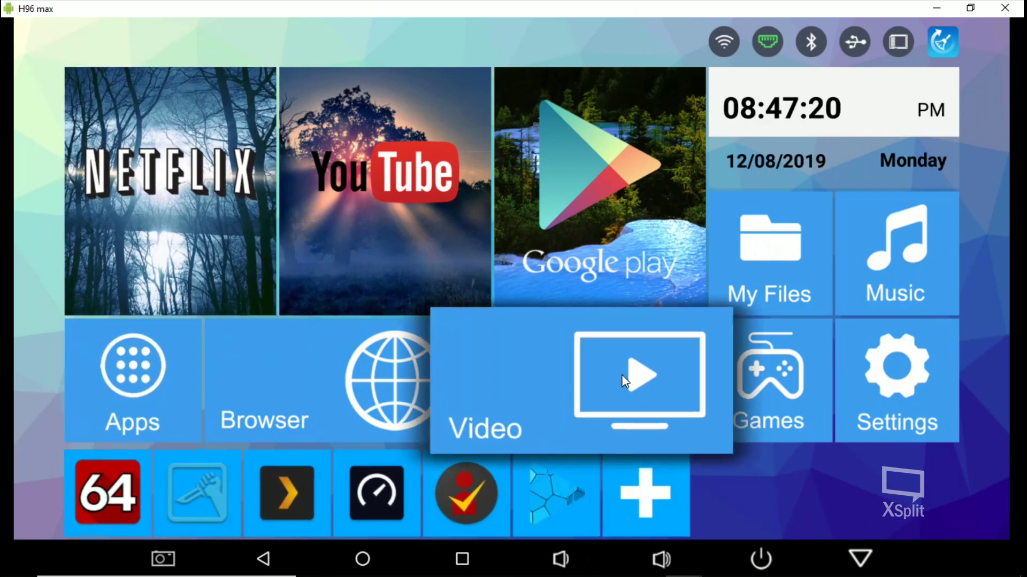
key(Right)
key(Right)
key(Left)
key(Left)
key(Down)
key(Right)
key(Left)
key(Left)
key(Left)
key(Left)
key(Left)
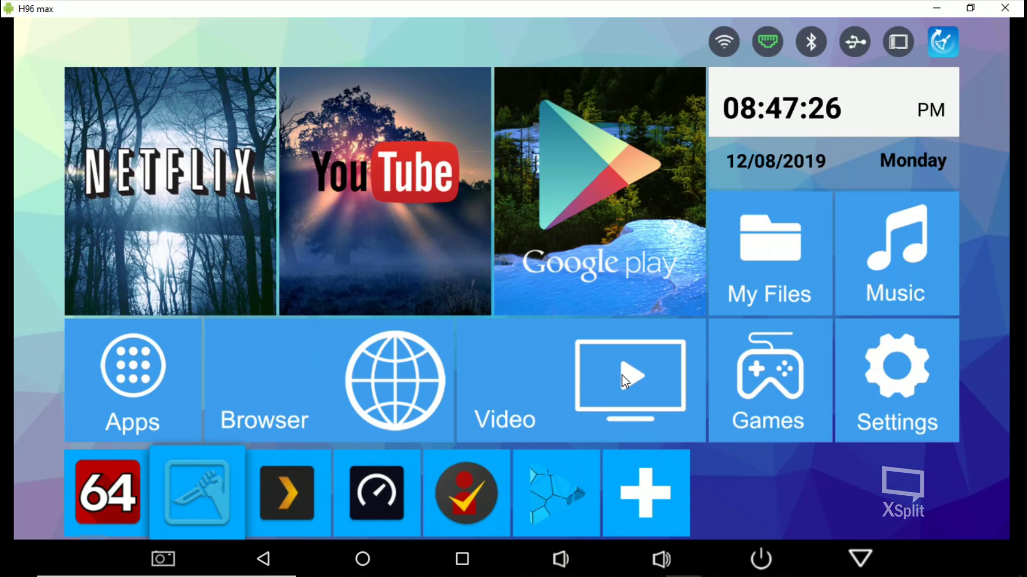
key(Right)
key(Right)
key(Left)
key(Left)
key(Left)
- Launch AIDA64 and open Thermal: SoC 57.8°C, GPU 53.9°C, battery 2.6°C
key(Return)
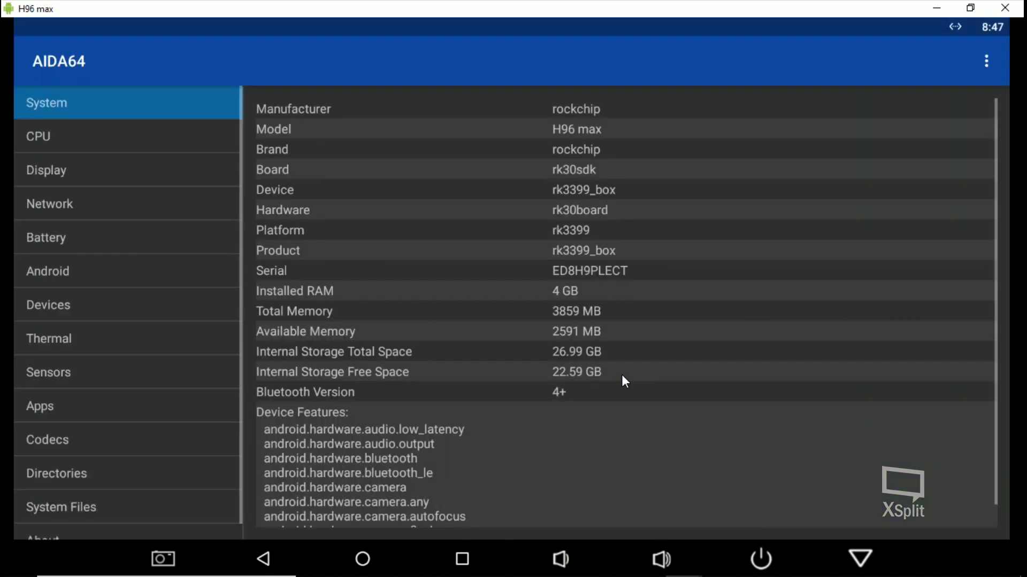
key(Down)
key(Down)
key(Down)
key(Down)
key(Return)
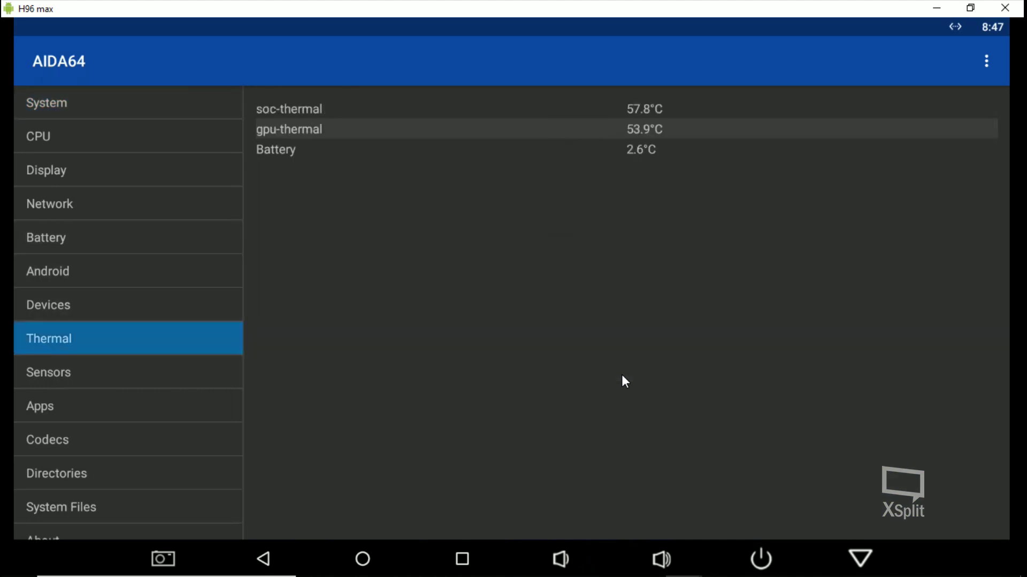